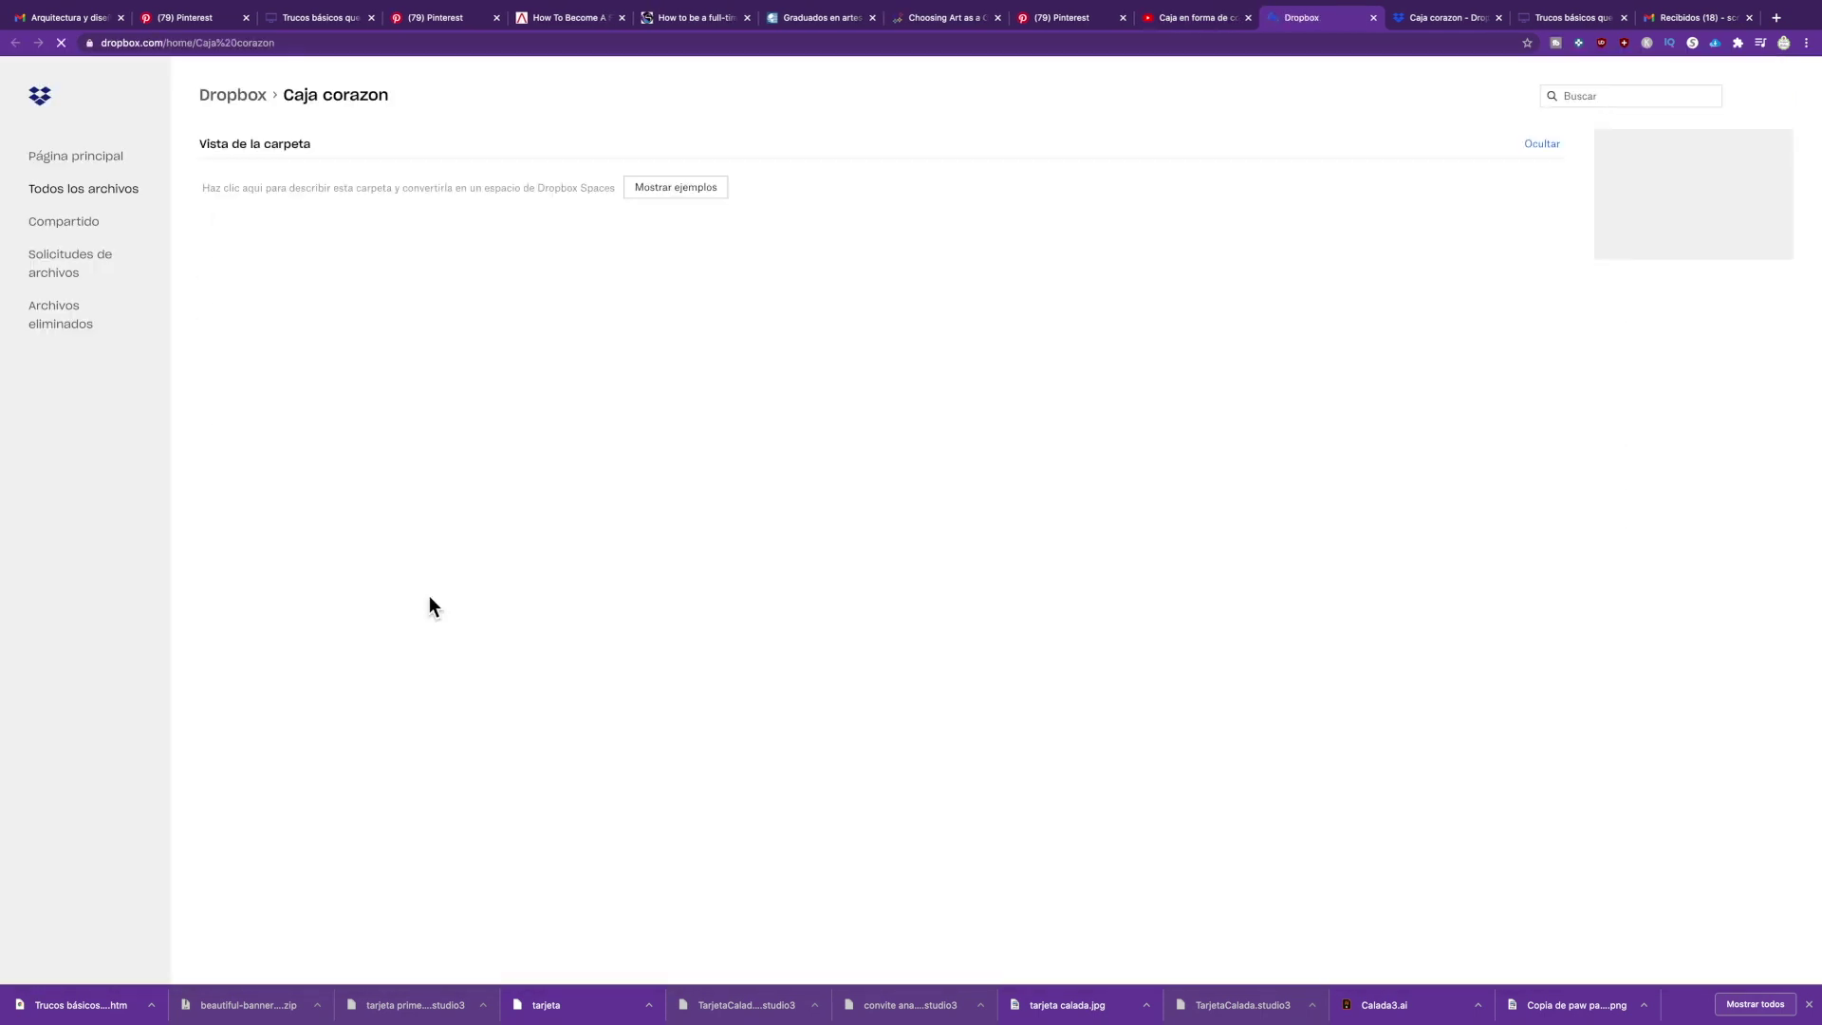
Reveal Corazon Partido.studio3 from the Caja corazon folder in Finder and insert it into the untitled Silhouette Studio design
click(314, 302)
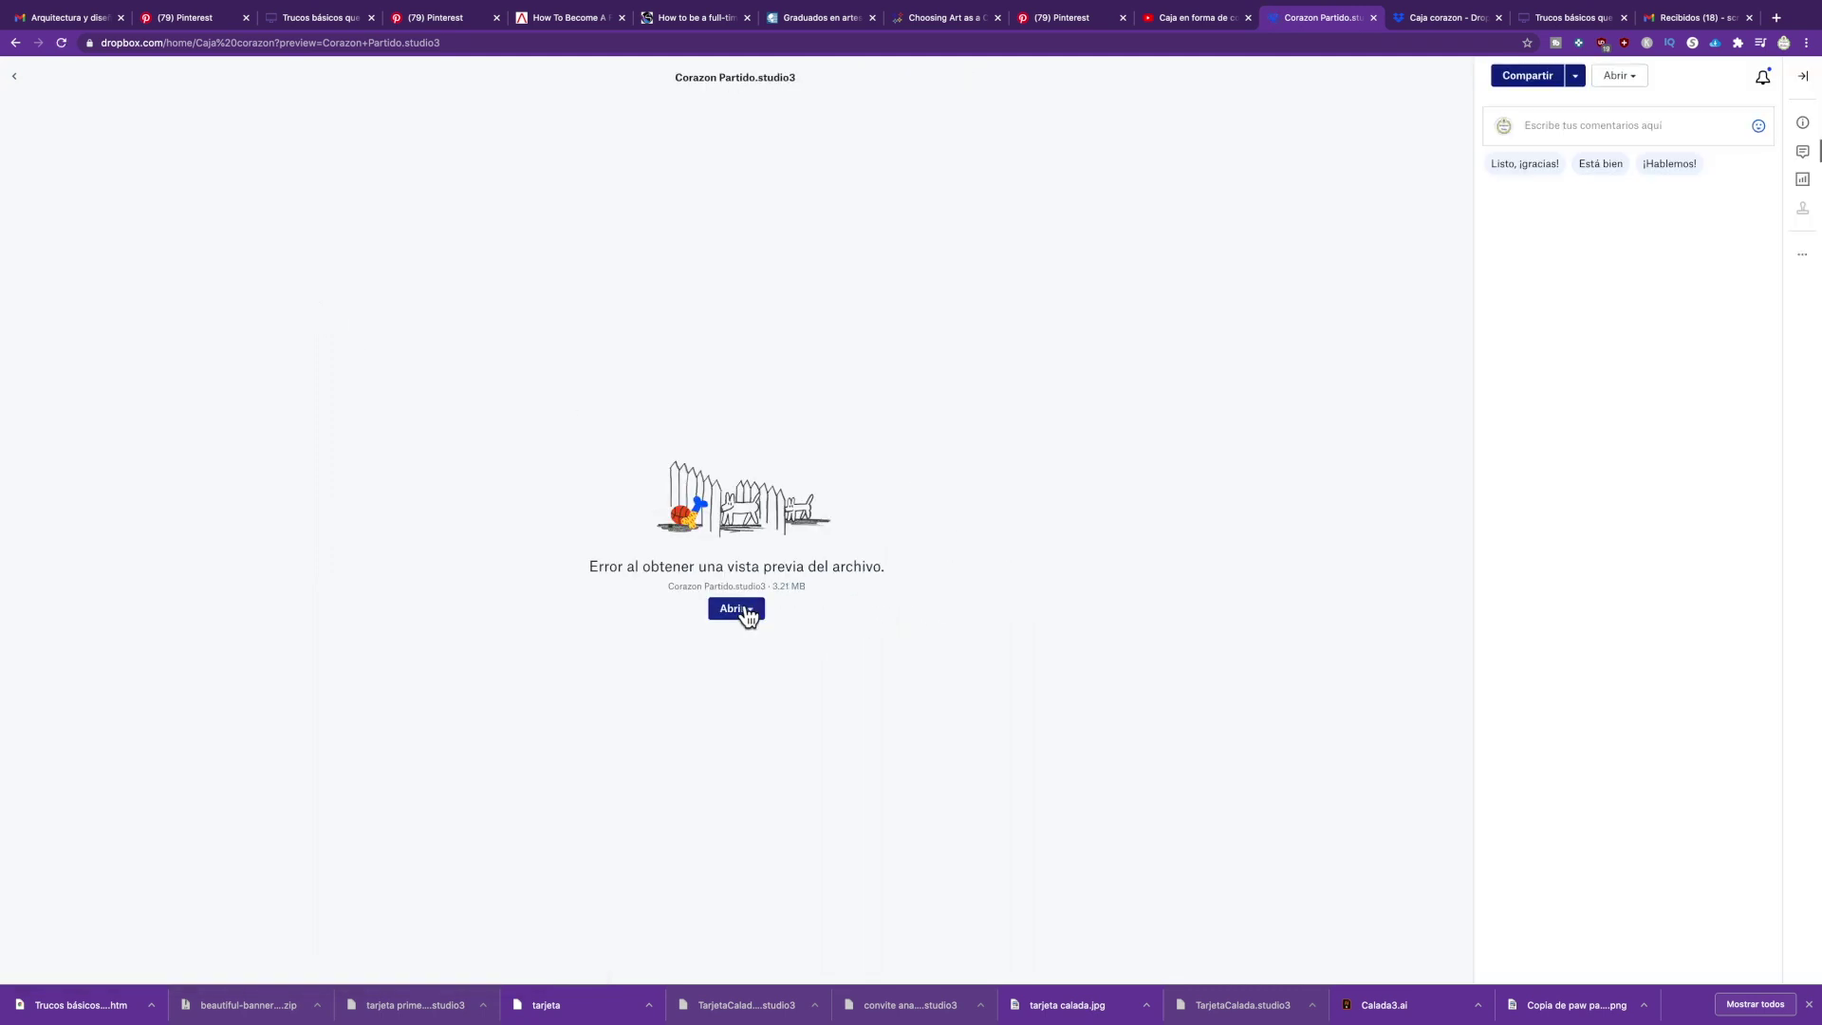
click(749, 612)
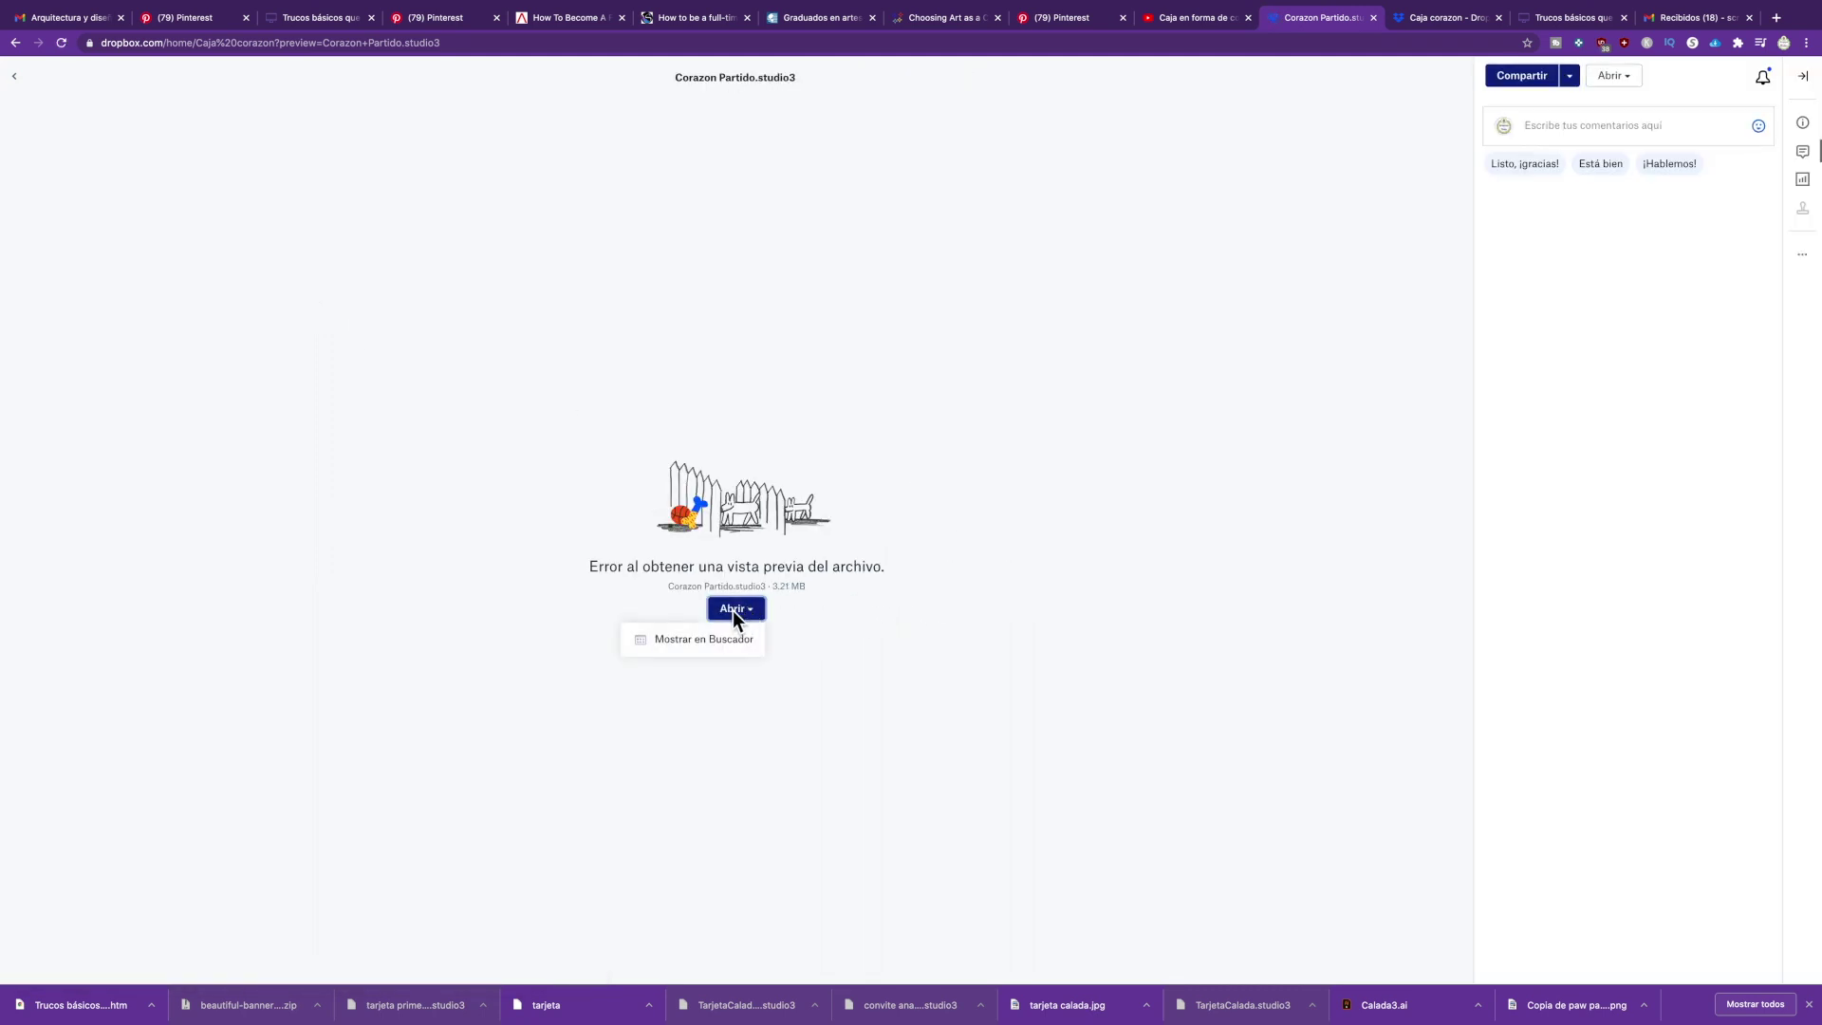
click(790, 607)
click(717, 640)
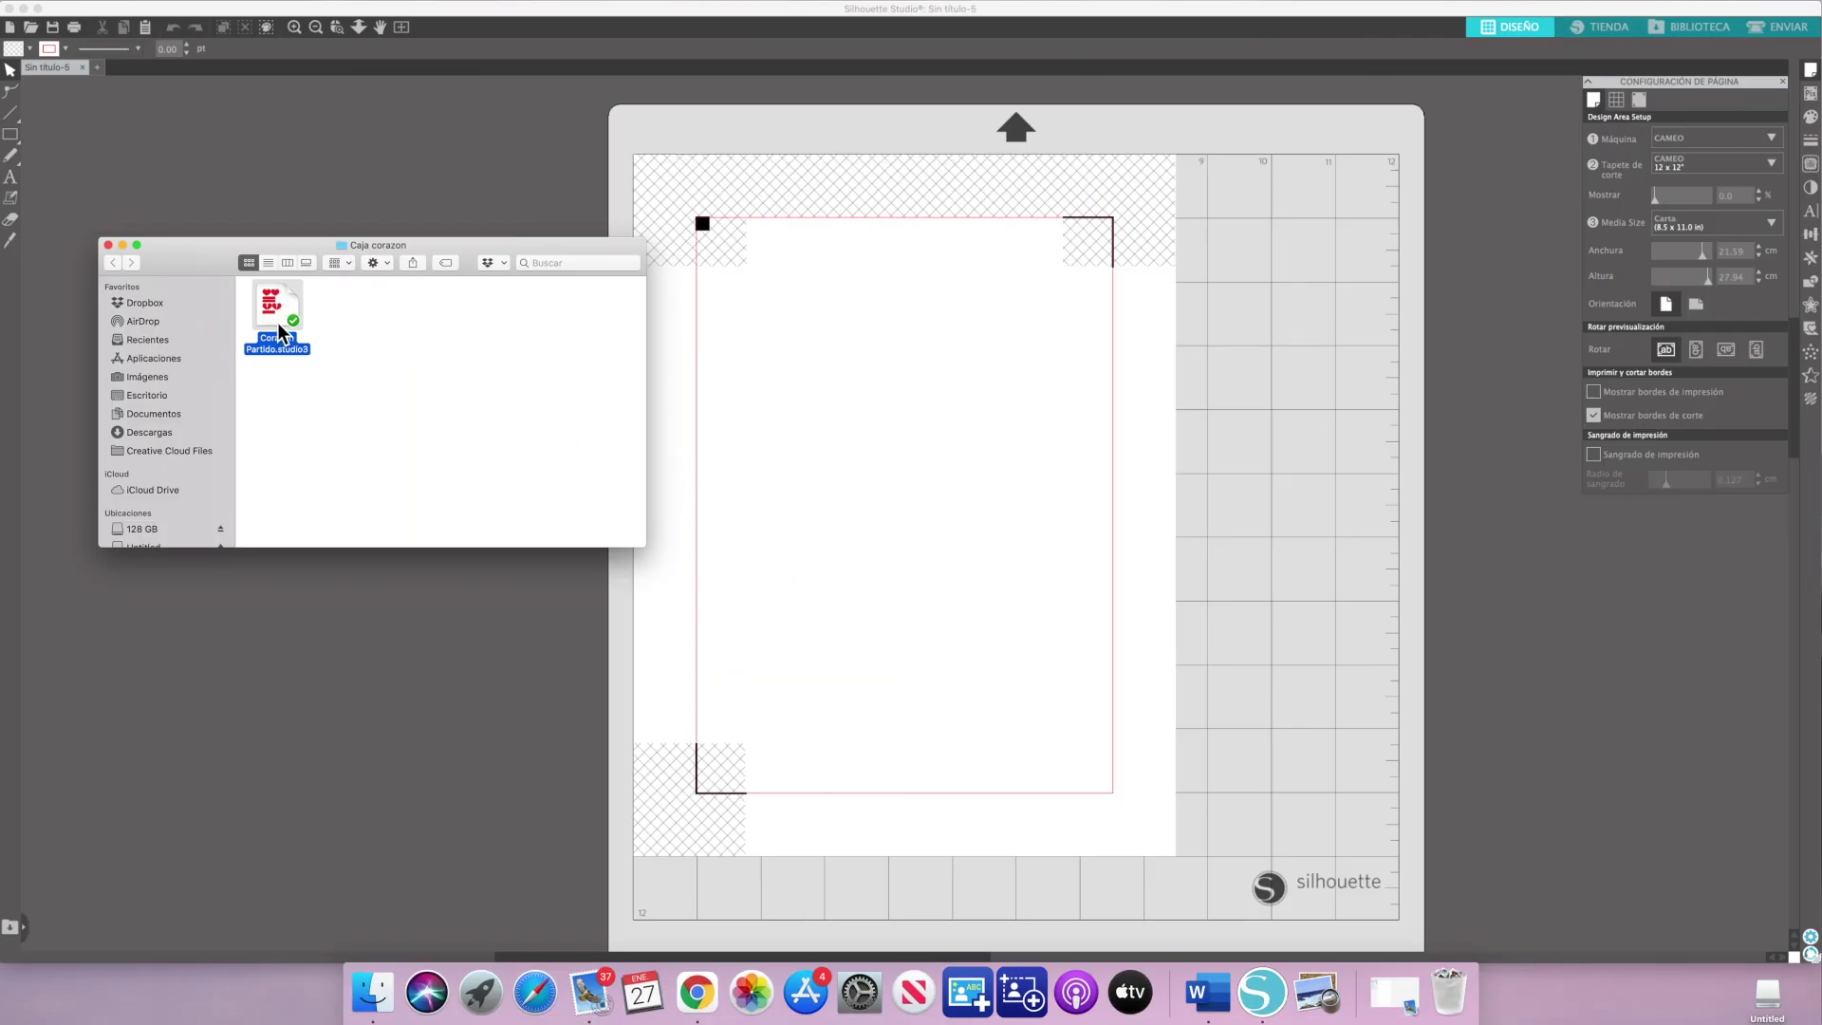
drag(275, 321, 674, 397)
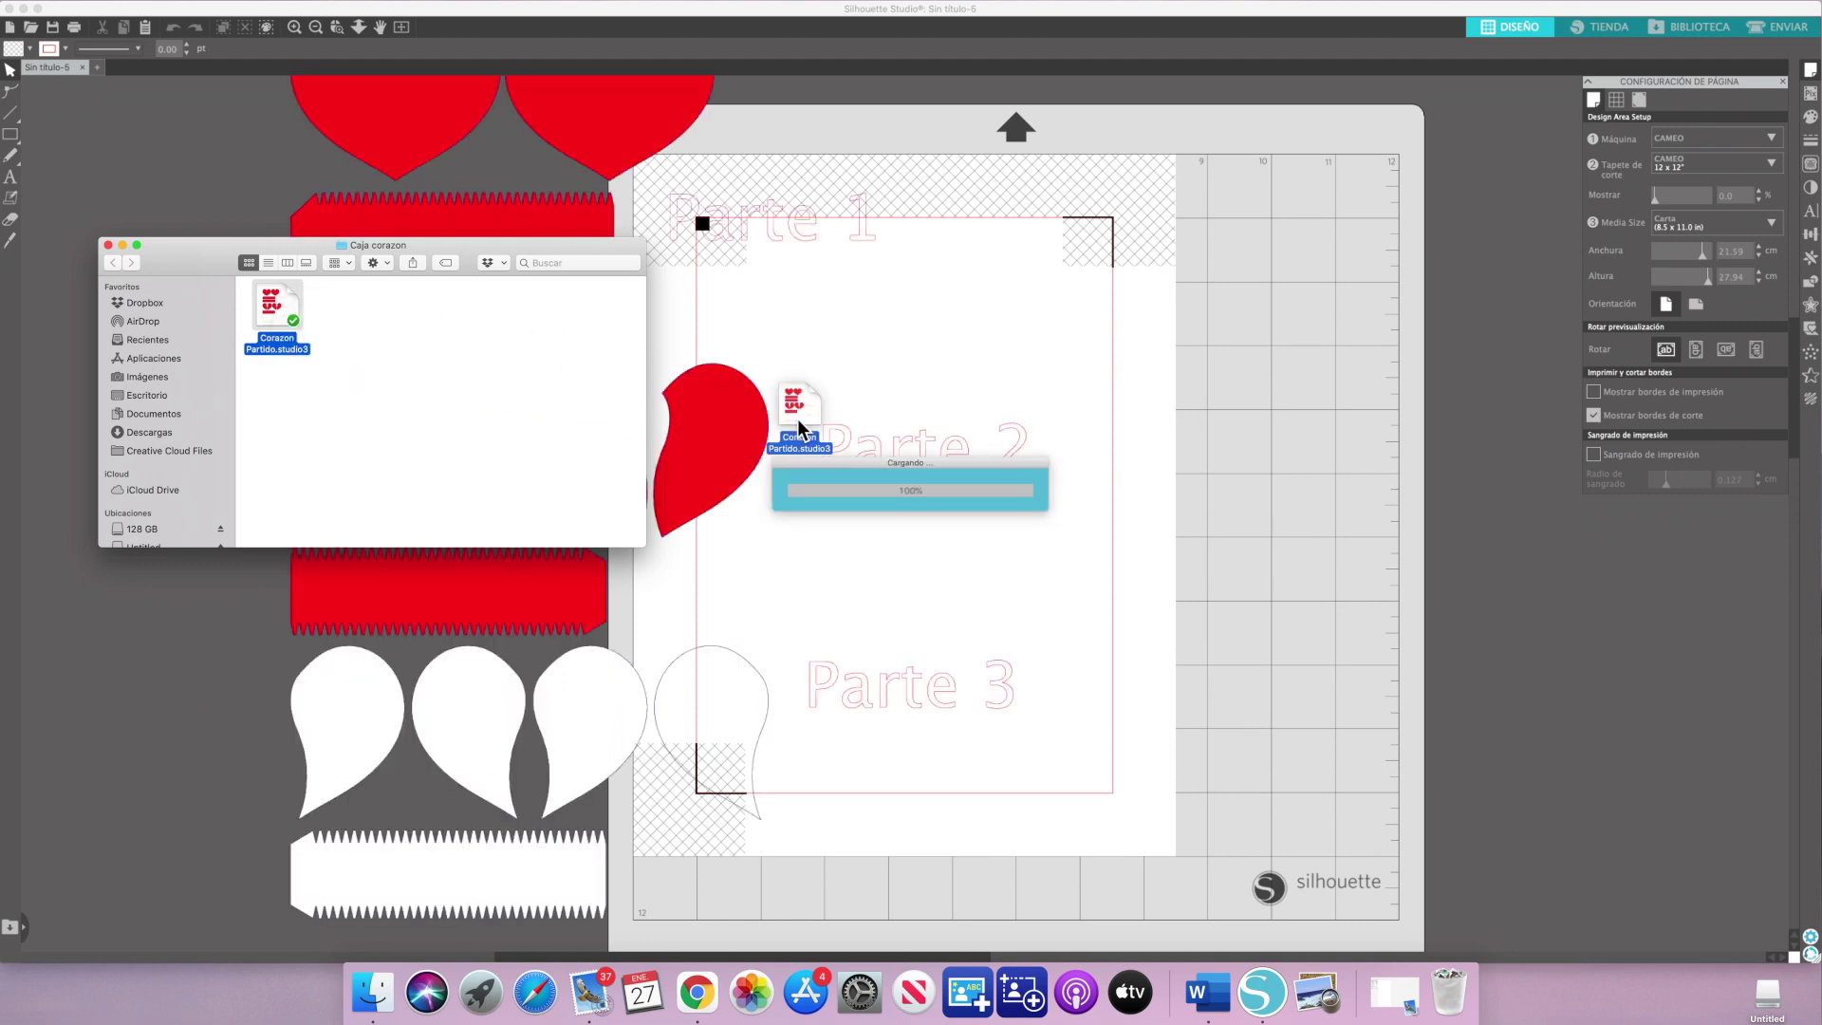
click(107, 245)
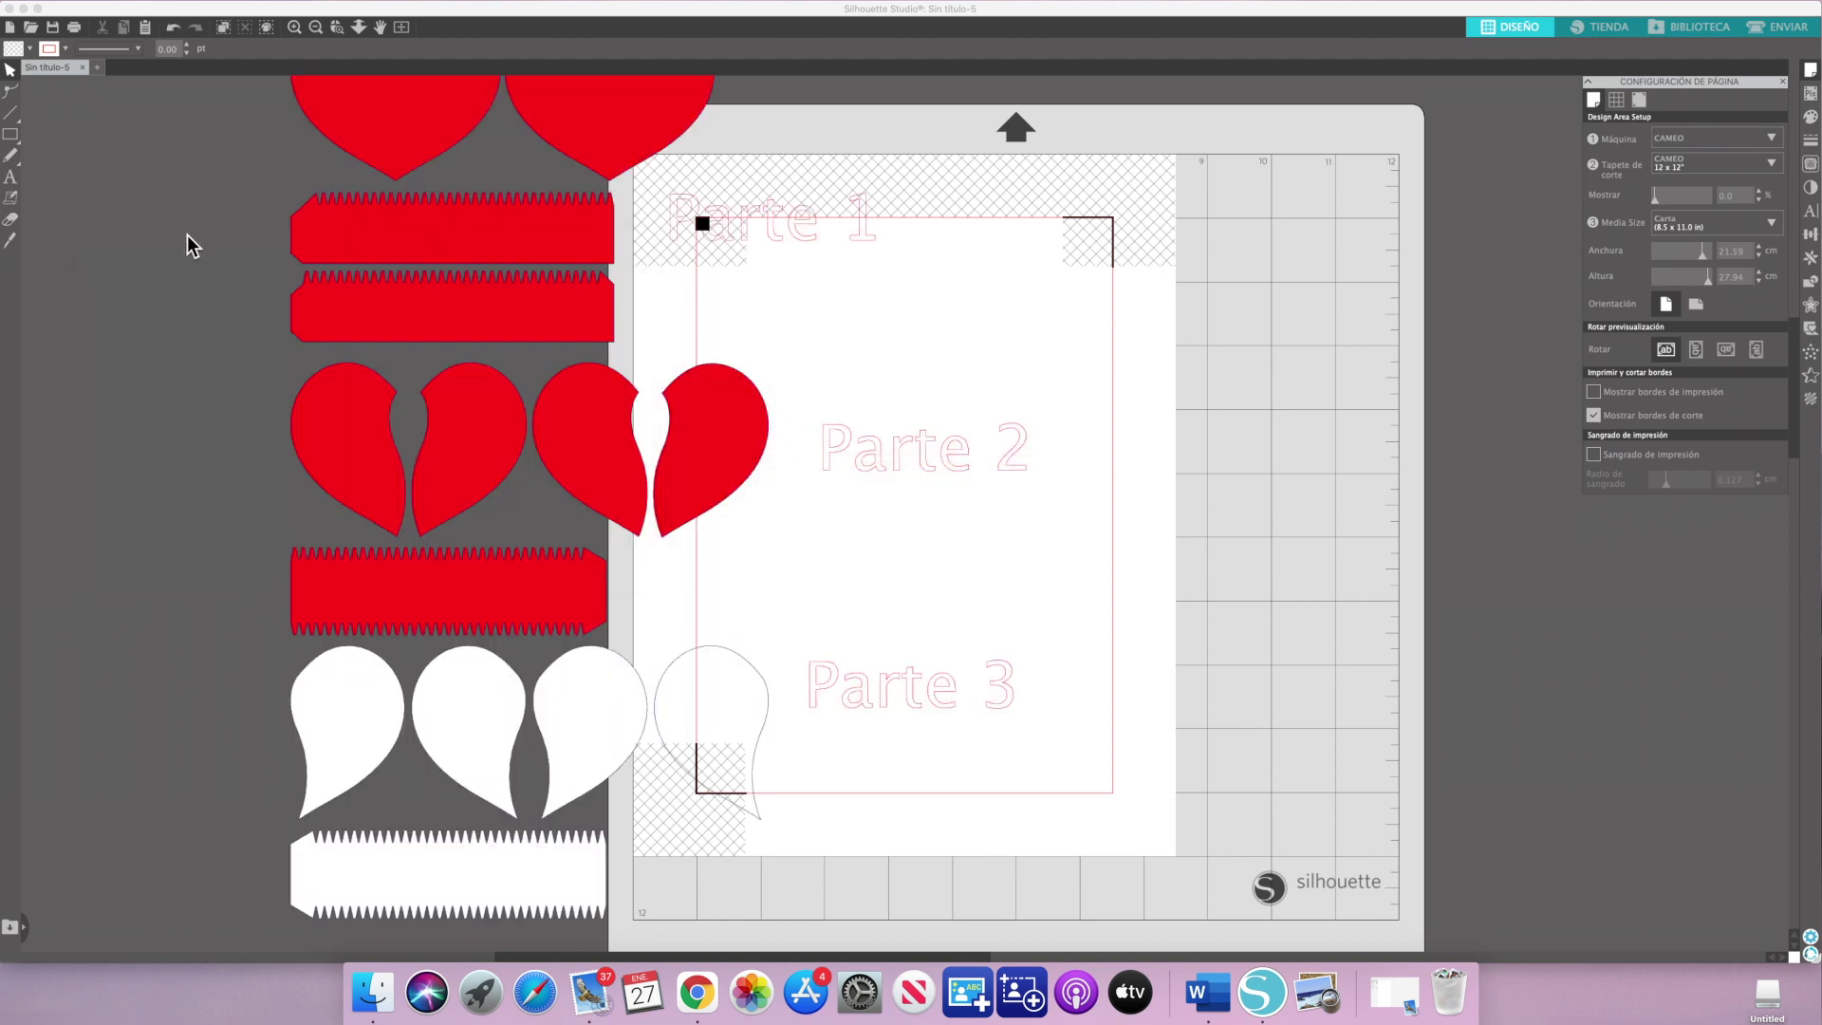
Stack the "Be My Valentine" lettering layers above the mat on top of each other and group them
click(525, 323)
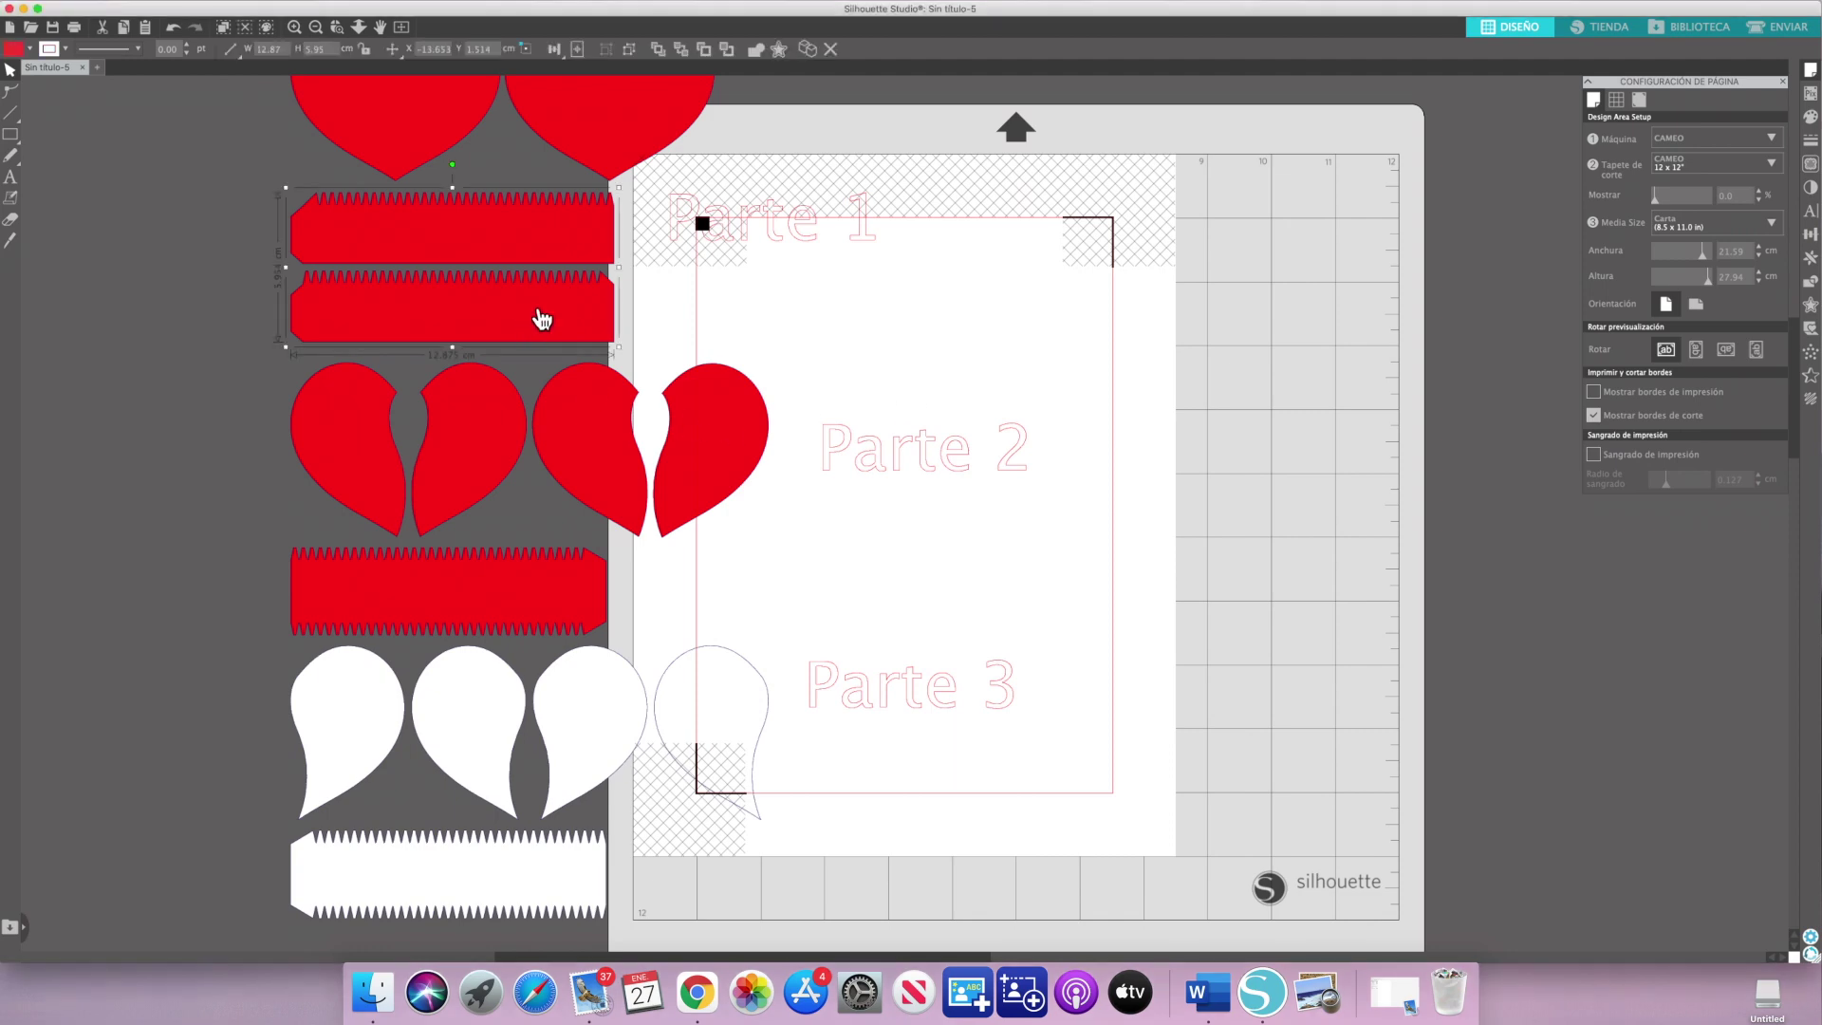
click(319, 29)
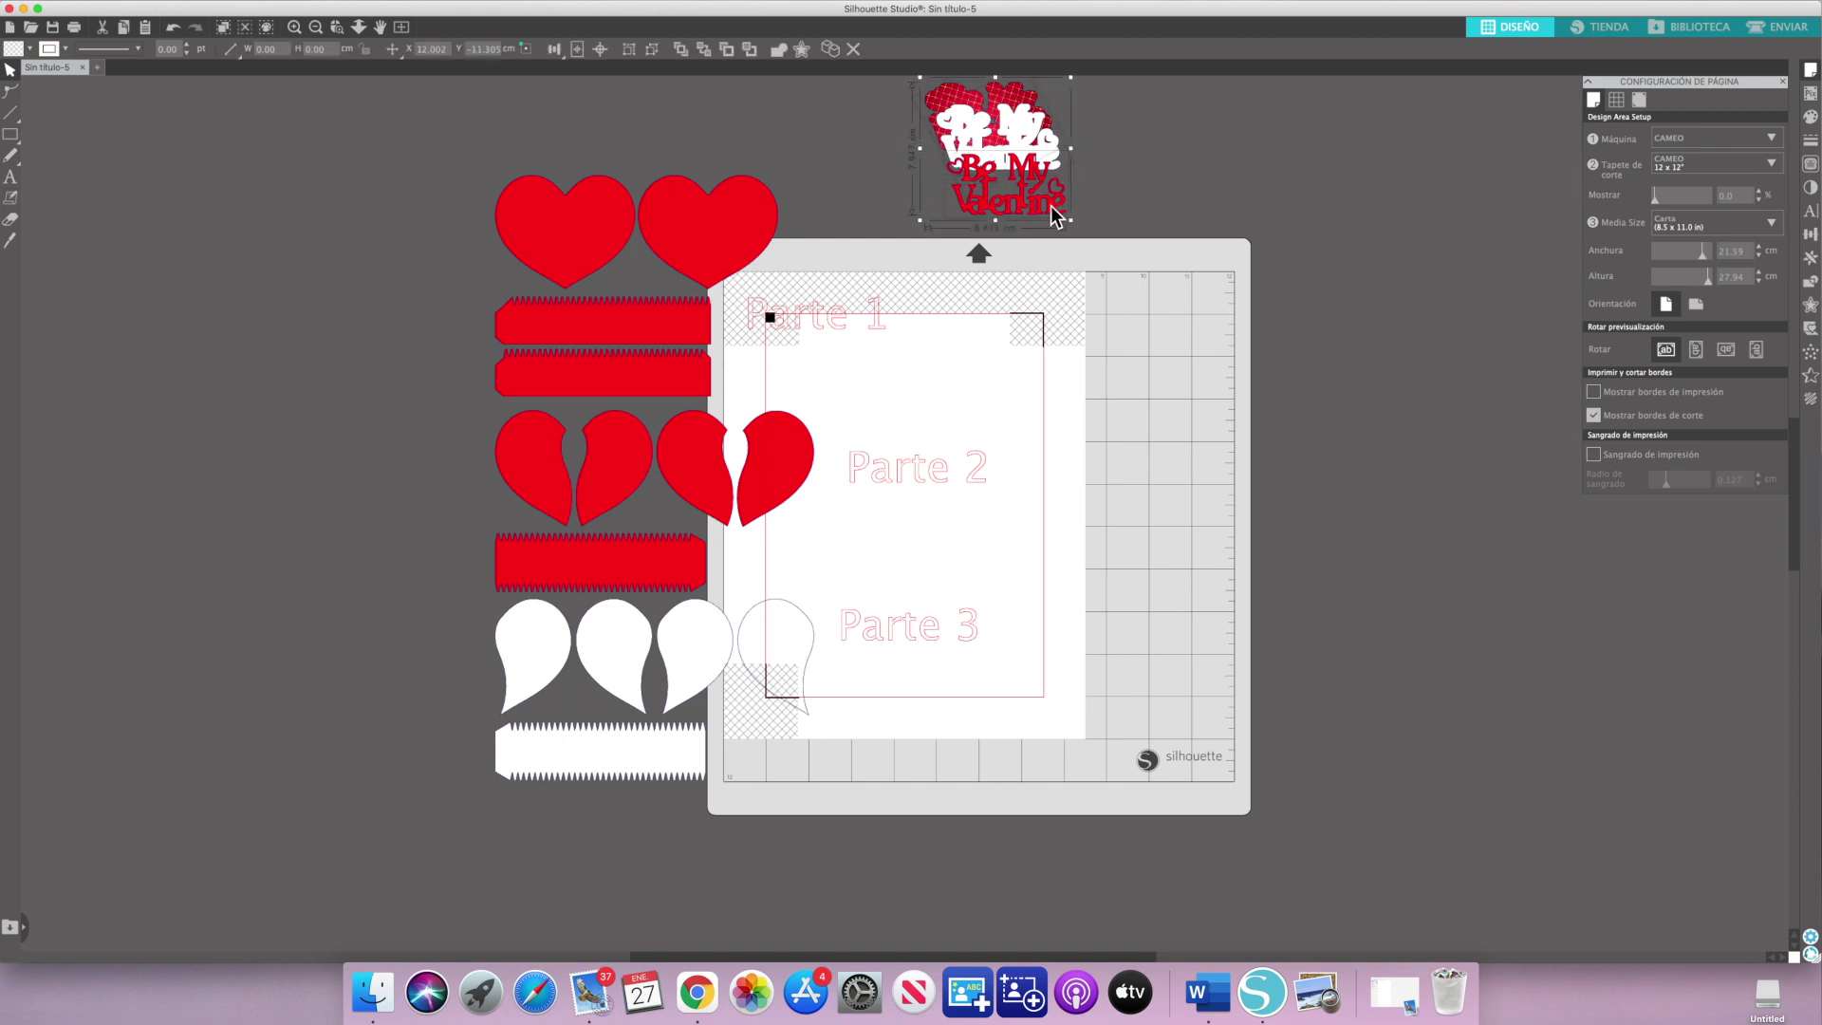
drag(1019, 209, 922, 241)
drag(975, 115, 932, 148)
click(956, 194)
drag(917, 249, 906, 185)
right_click(898, 188)
click(954, 405)
Place the lettering tilted on the upper right lobe of the second heart and group the whole design
drag(912, 205, 766, 237)
drag(721, 158, 755, 218)
click(481, 173)
drag(429, 147, 875, 786)
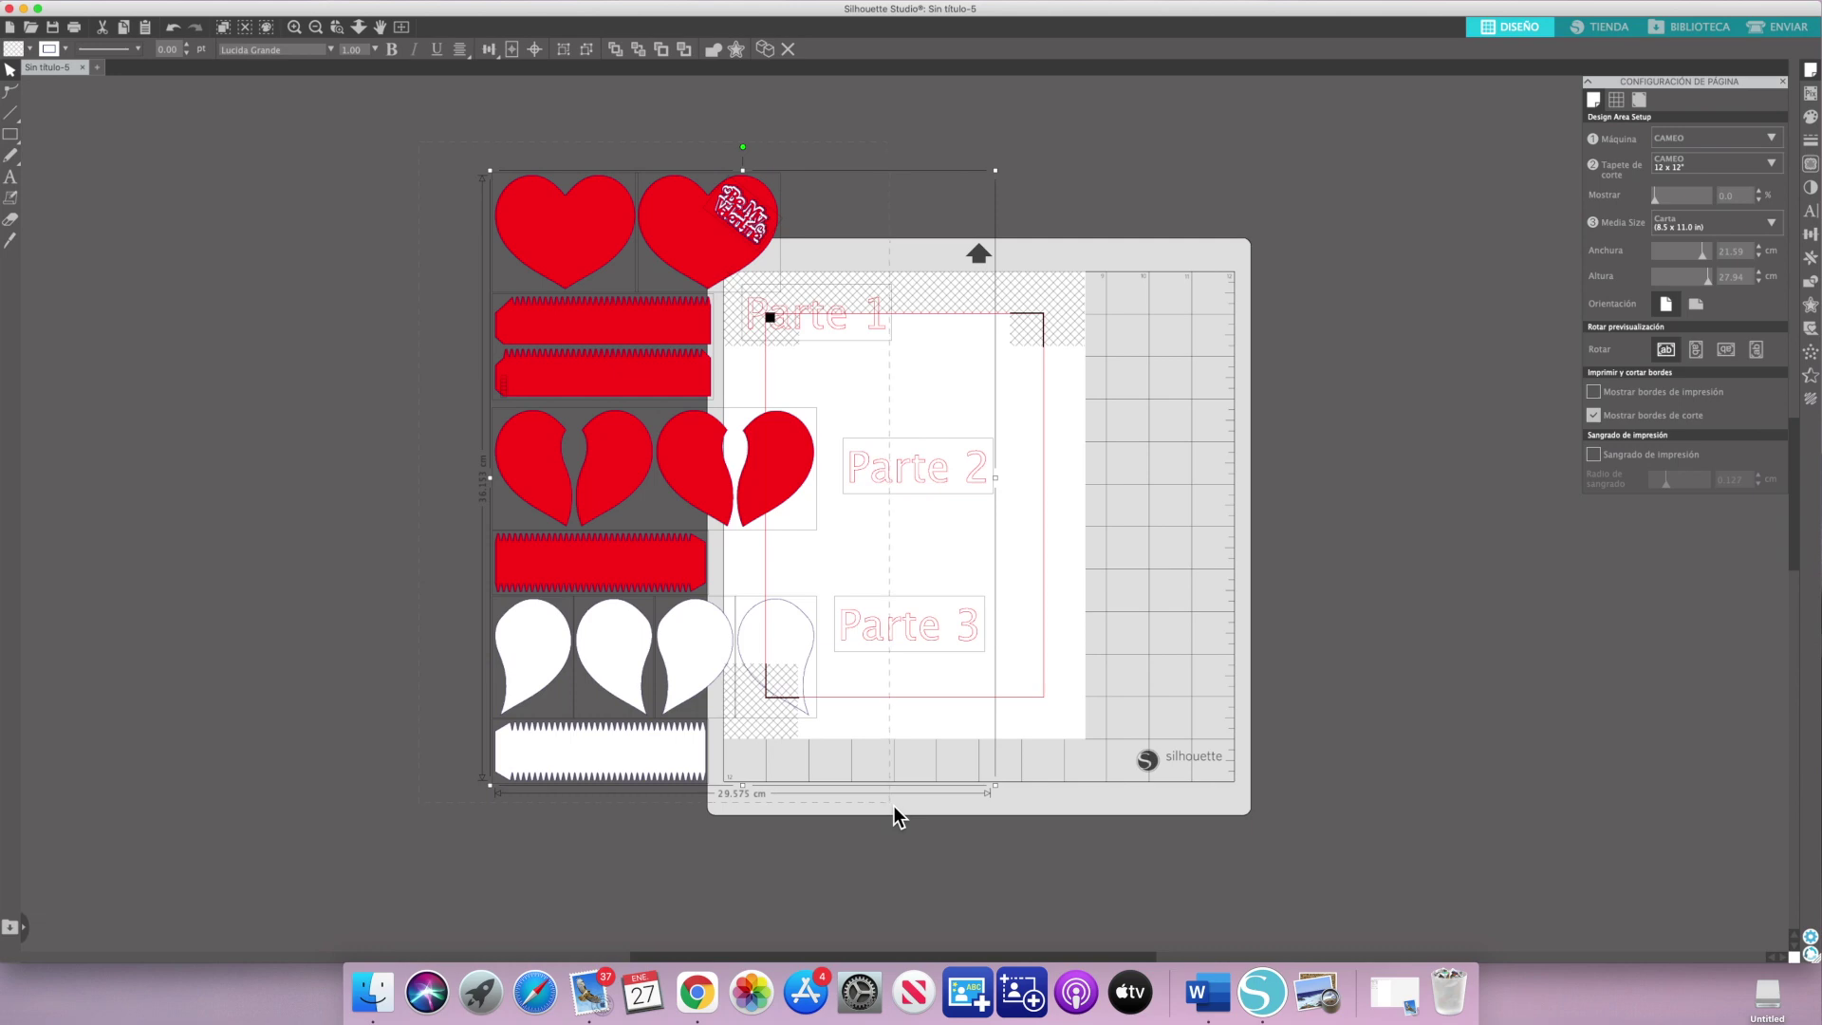
right_click(645, 348)
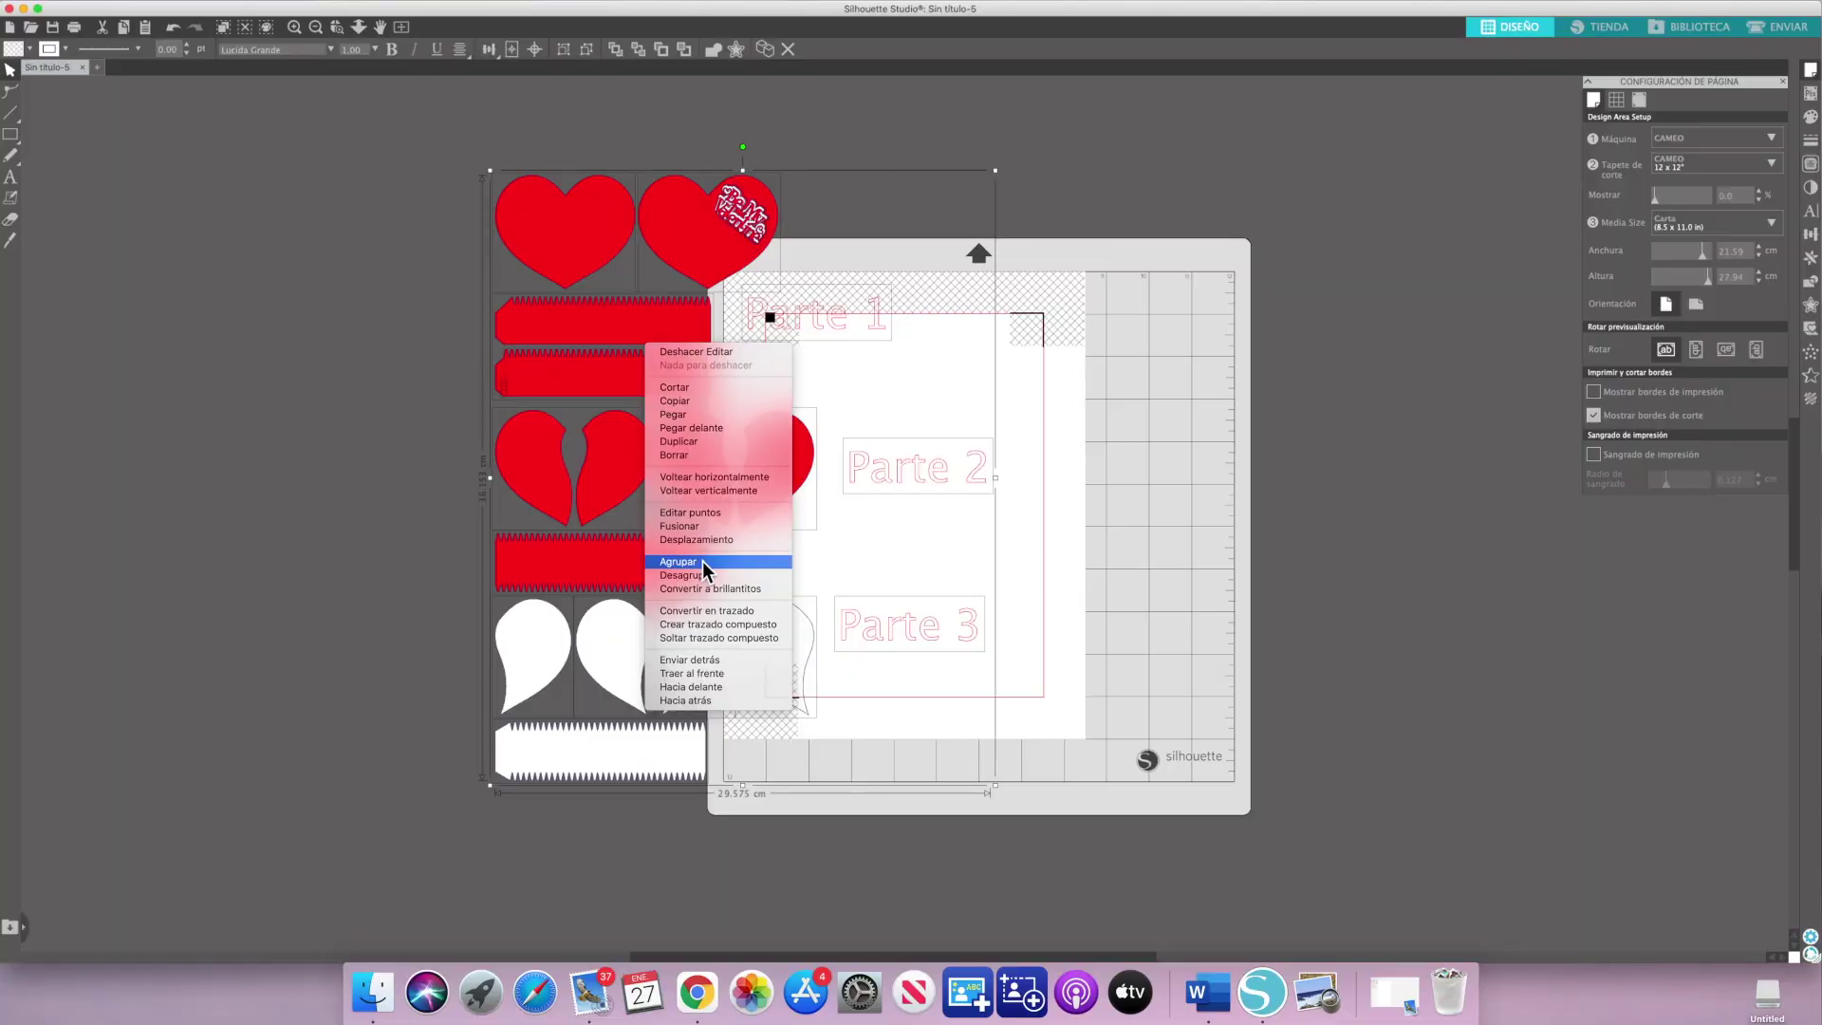
click(702, 562)
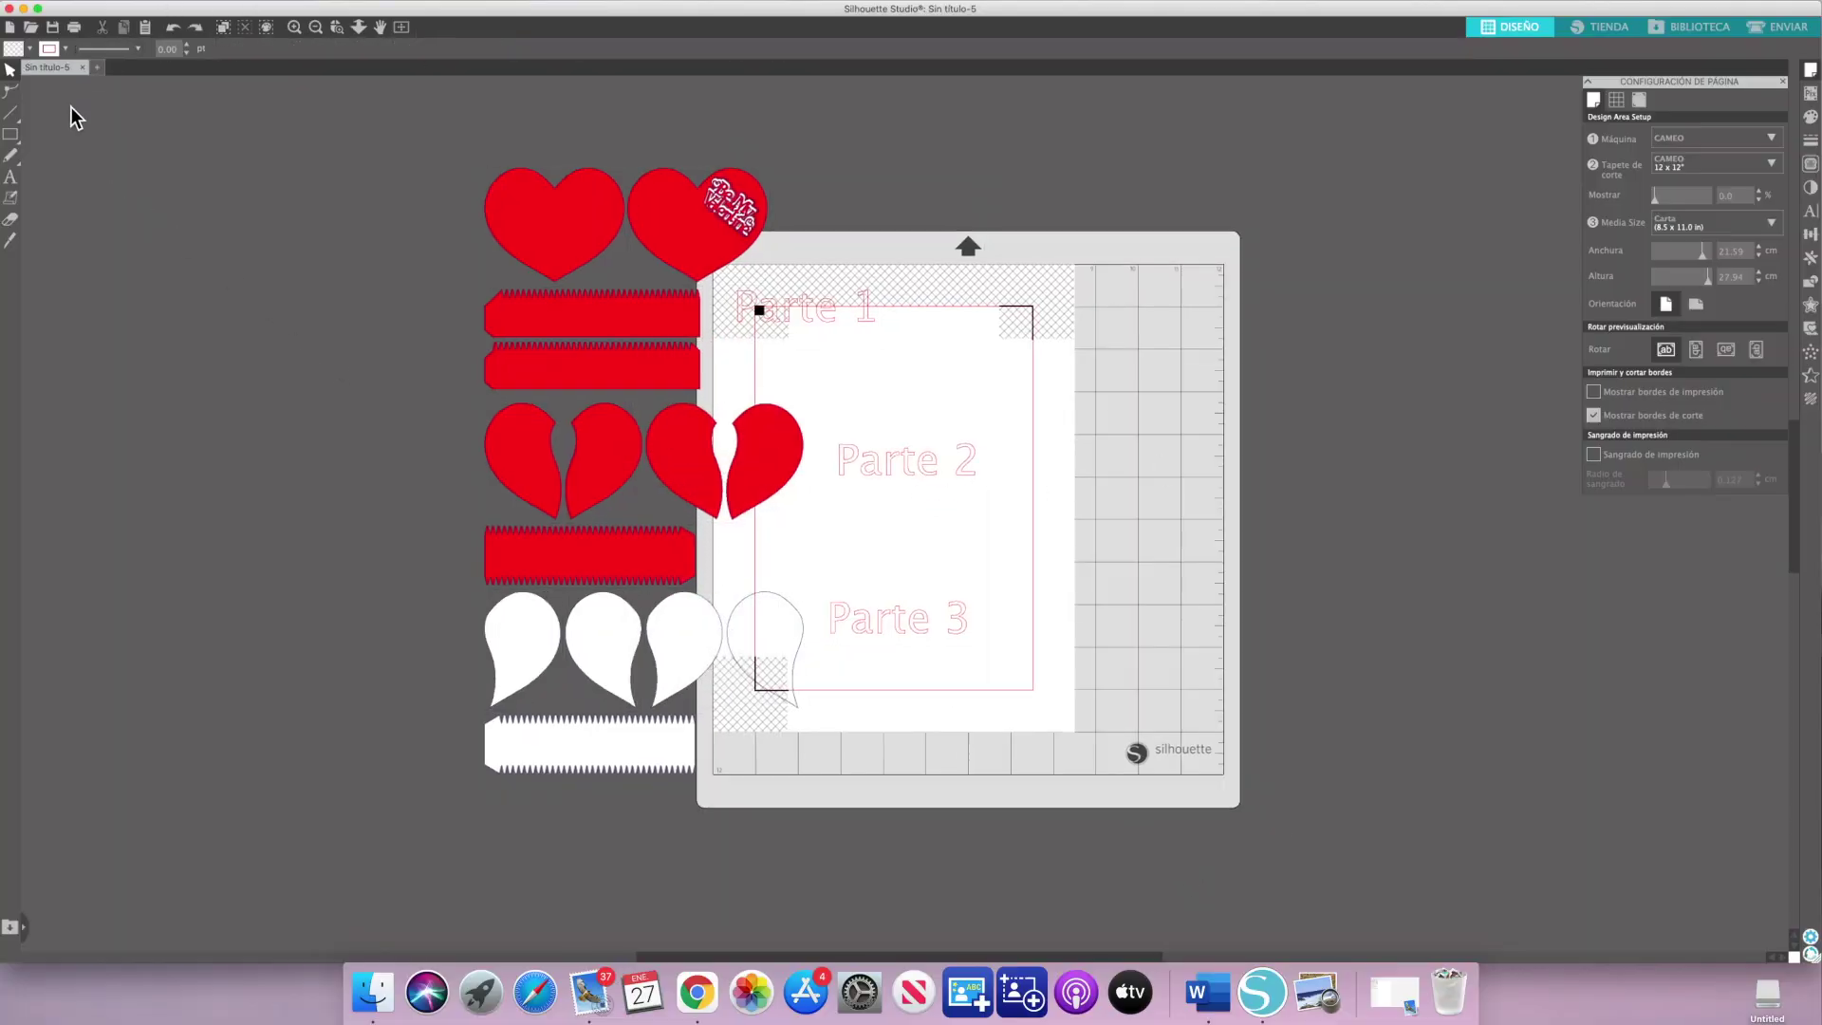
Draw a straight horizontal line about 16.3 cm long on the mat between Parte 1 and Parte 2
click(12, 113)
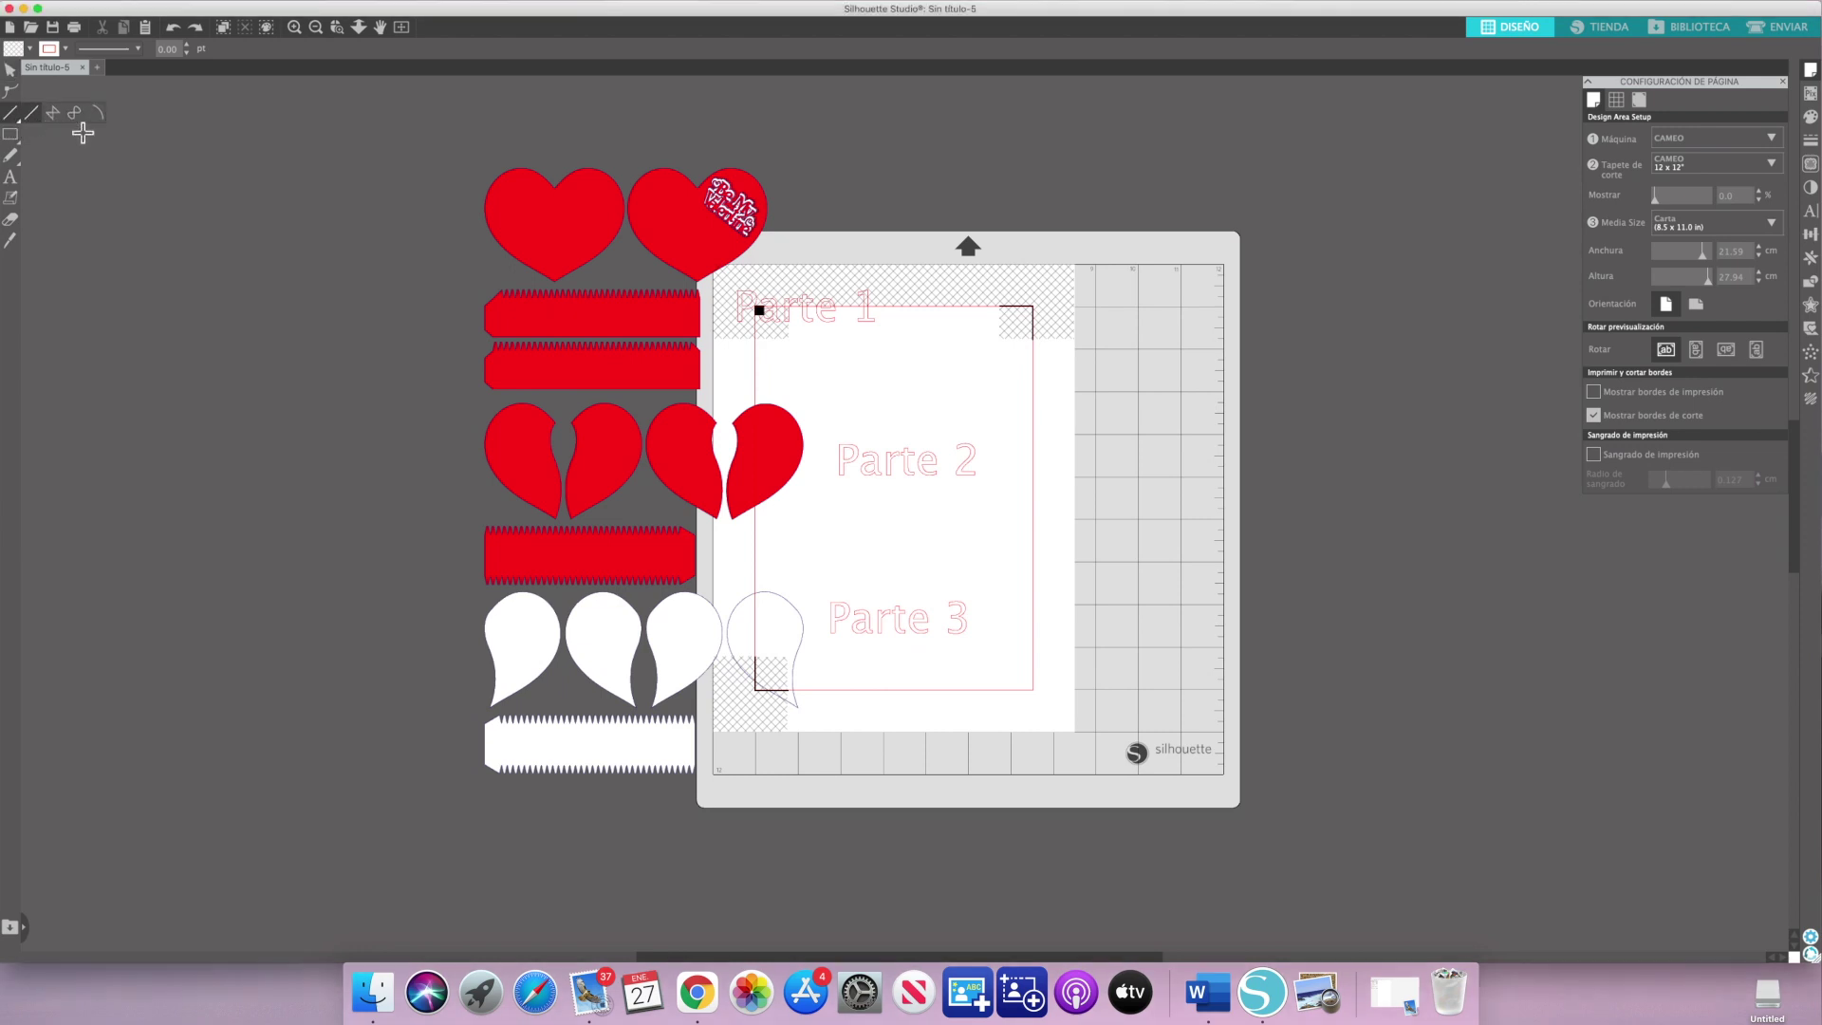
click(895, 395)
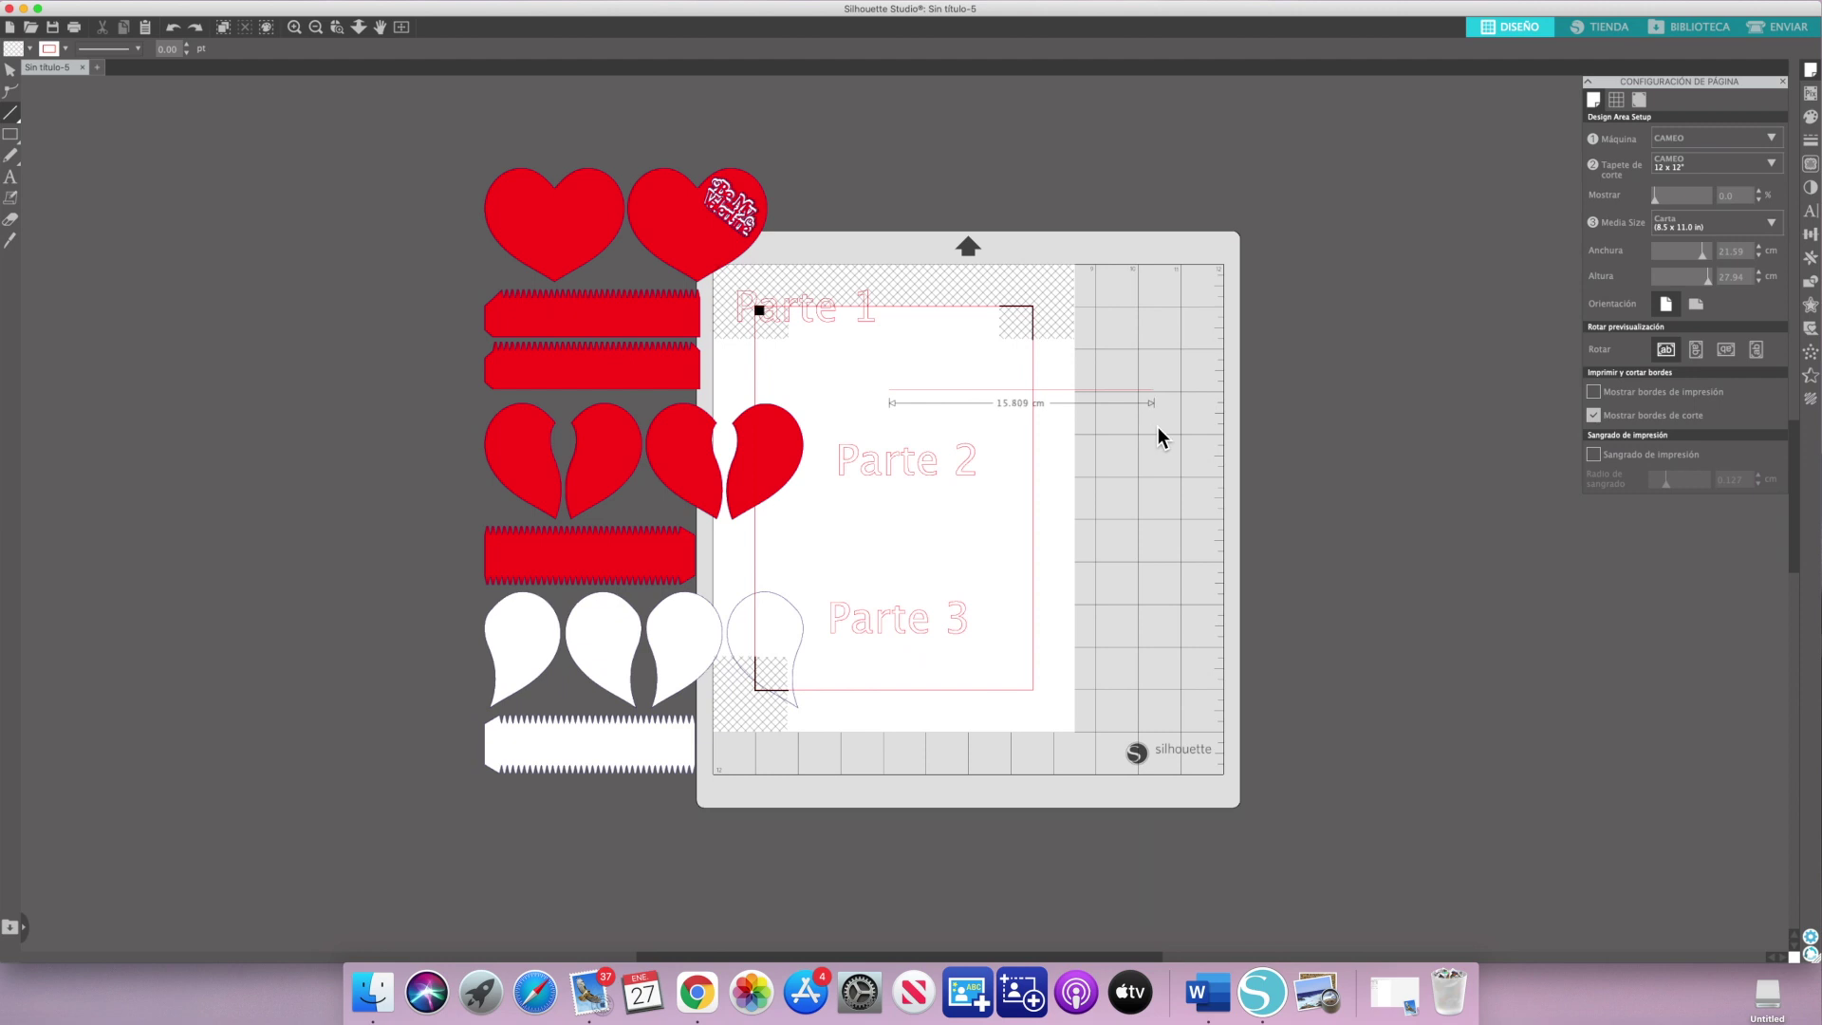
key(shift)
click(1166, 430)
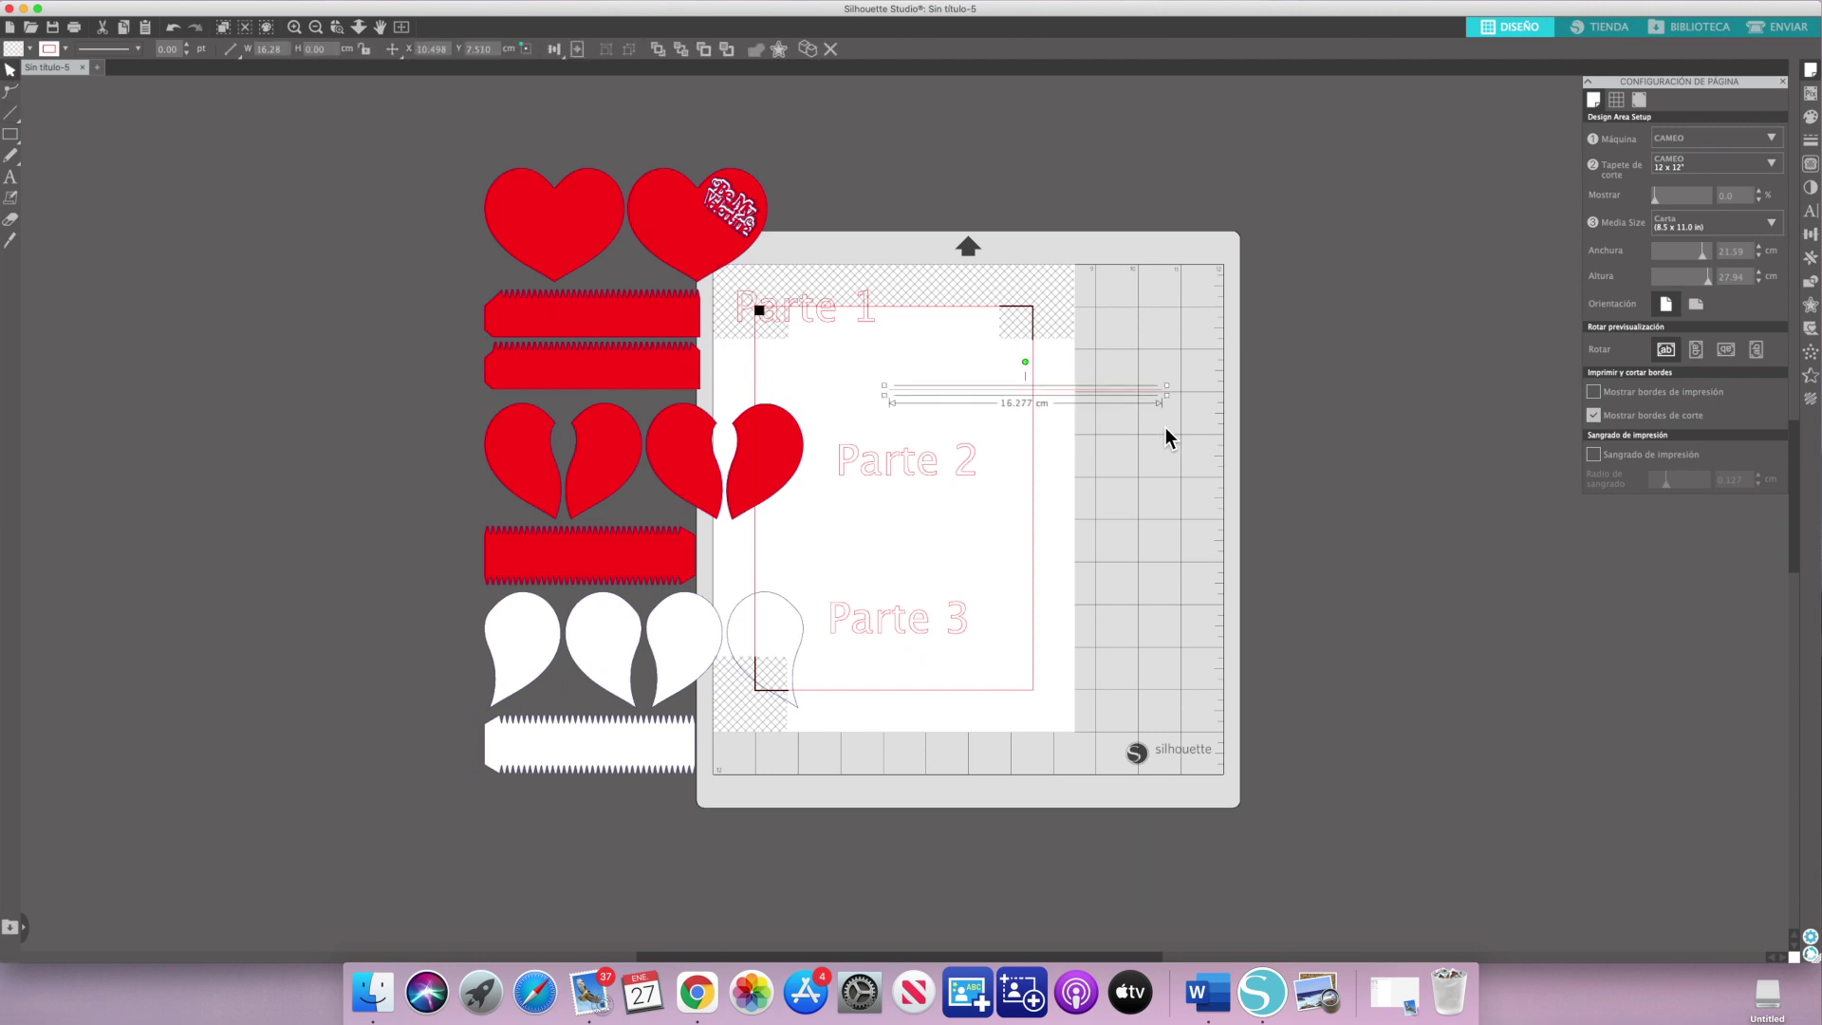
click(1366, 466)
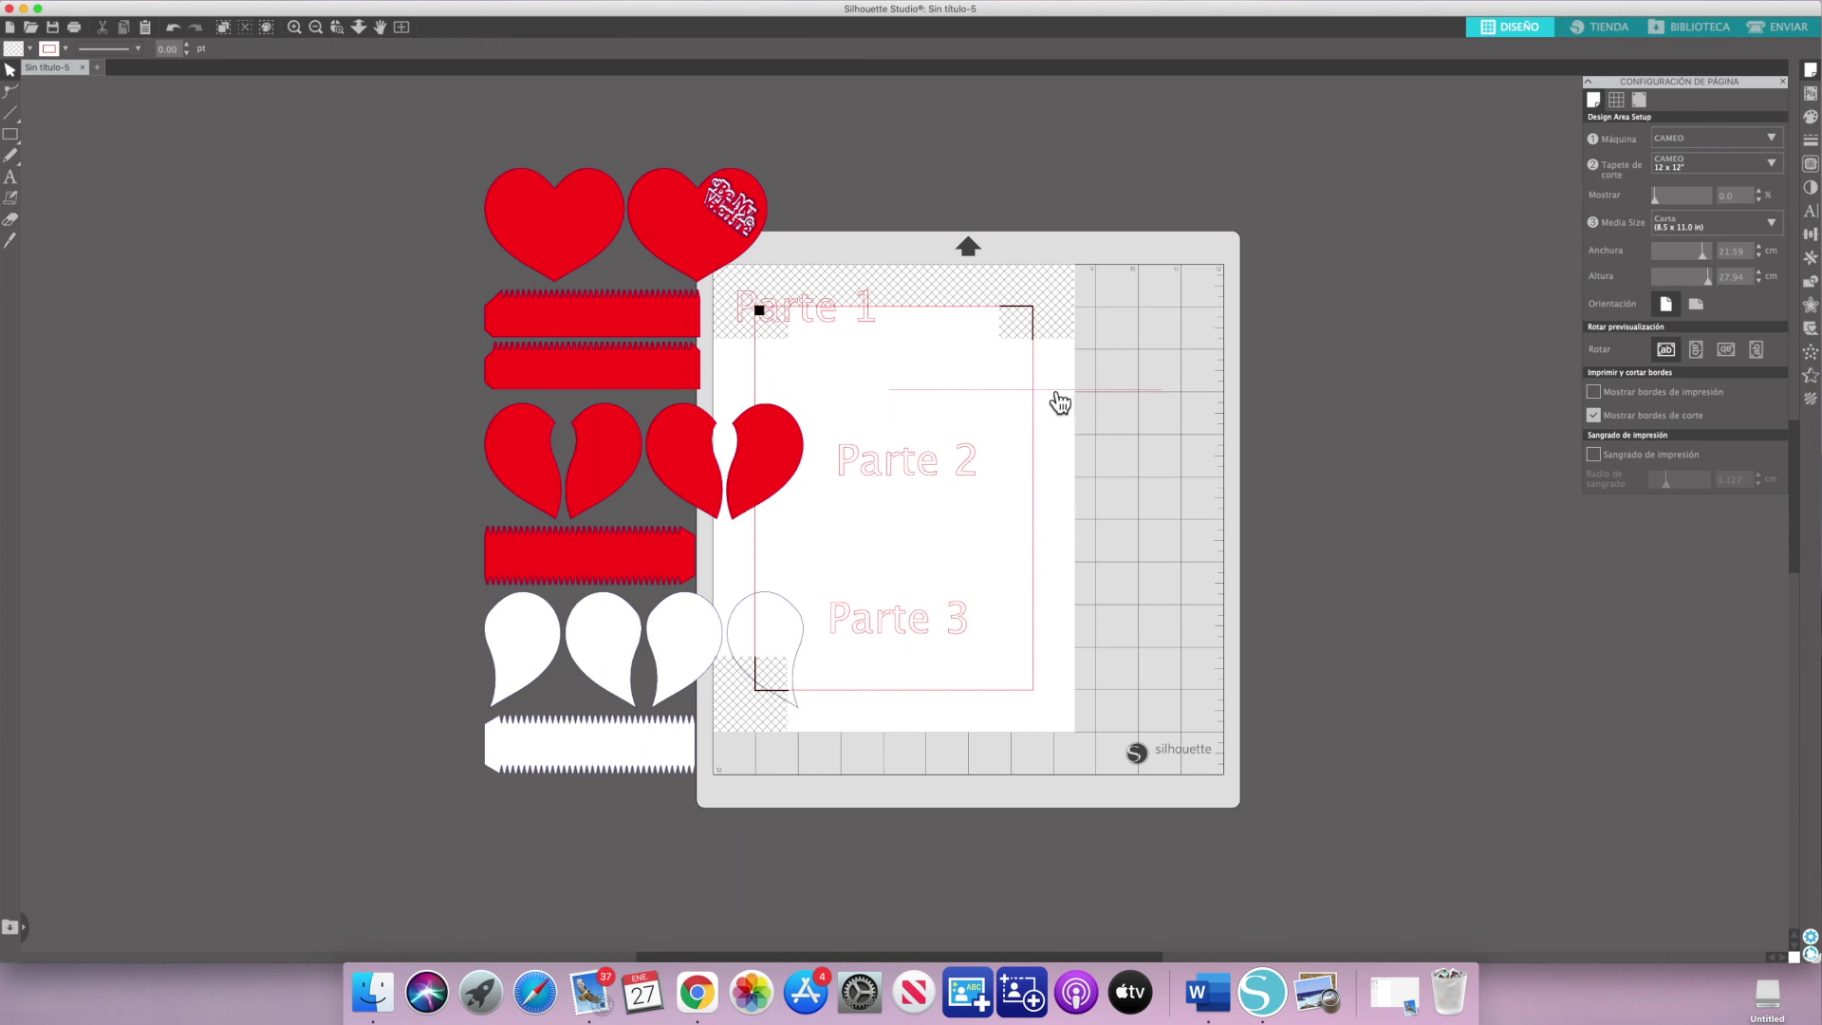
Set the horizontal line's stroke thickness to 2.00
click(1058, 390)
click(1810, 140)
click(1752, 160)
click(1752, 159)
click(1279, 186)
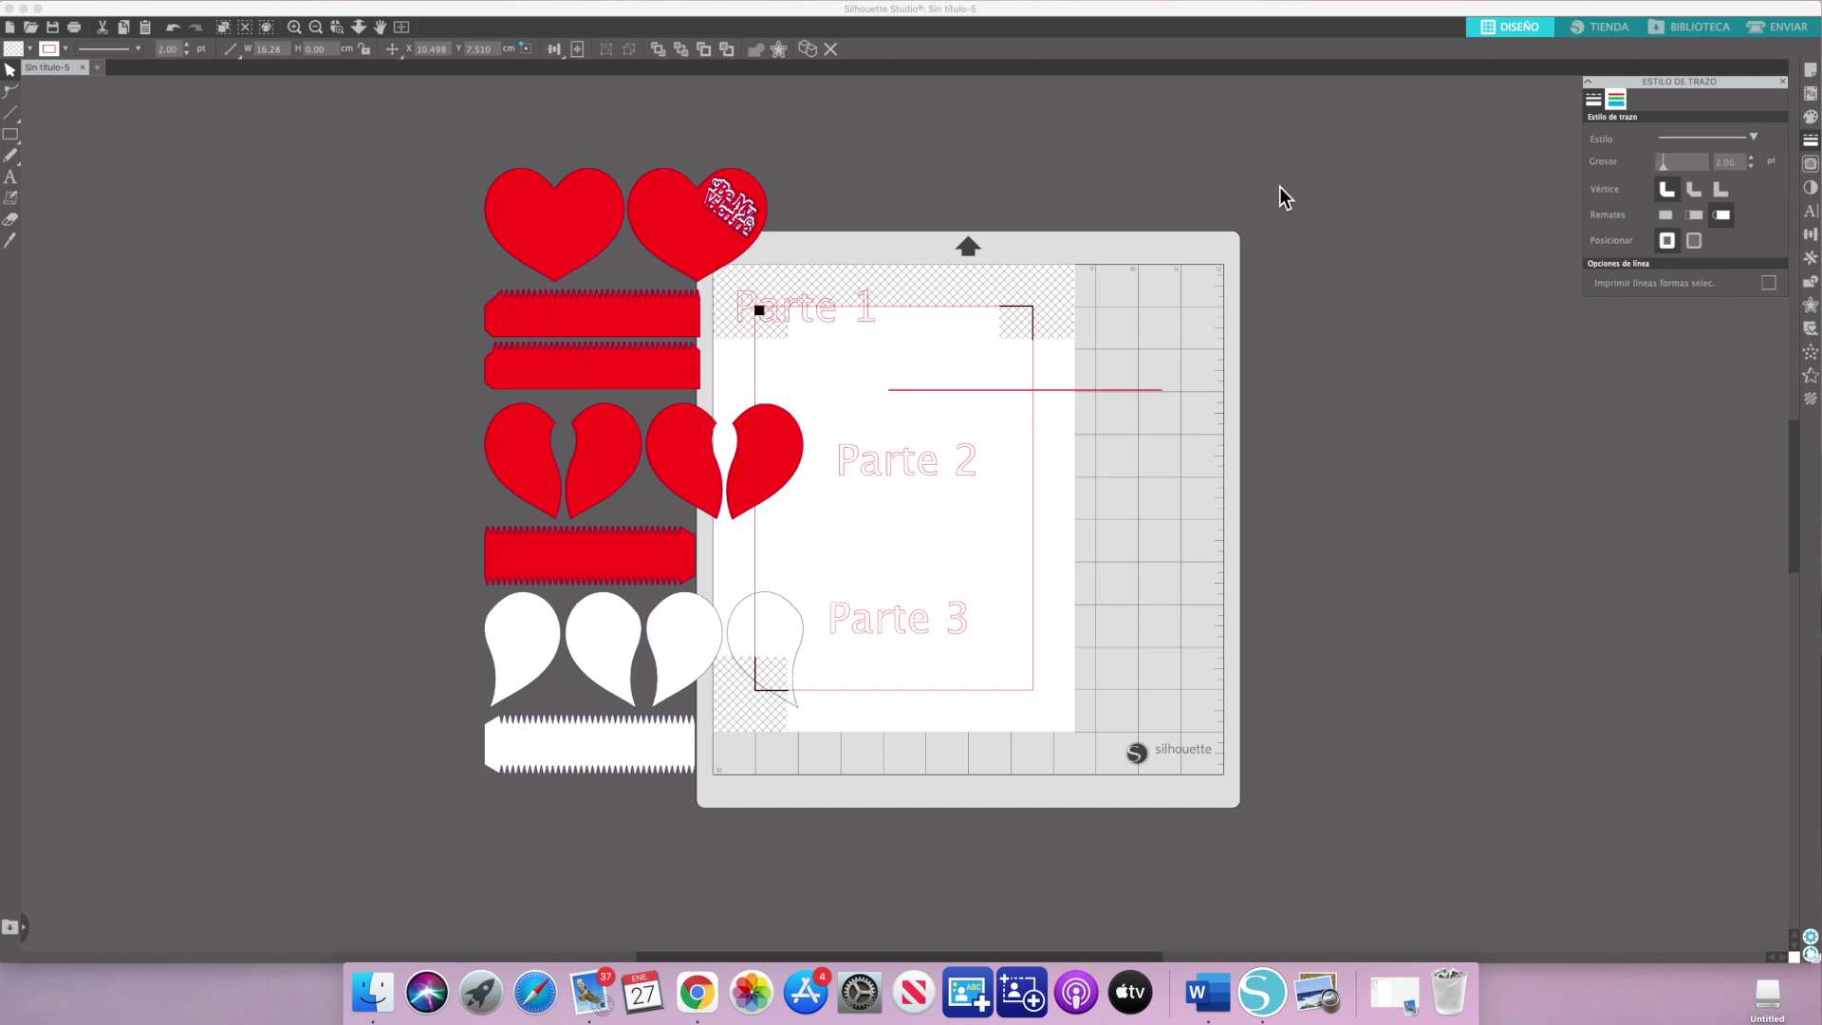
Change the horizontal line's stroke colour to yellow
click(1078, 399)
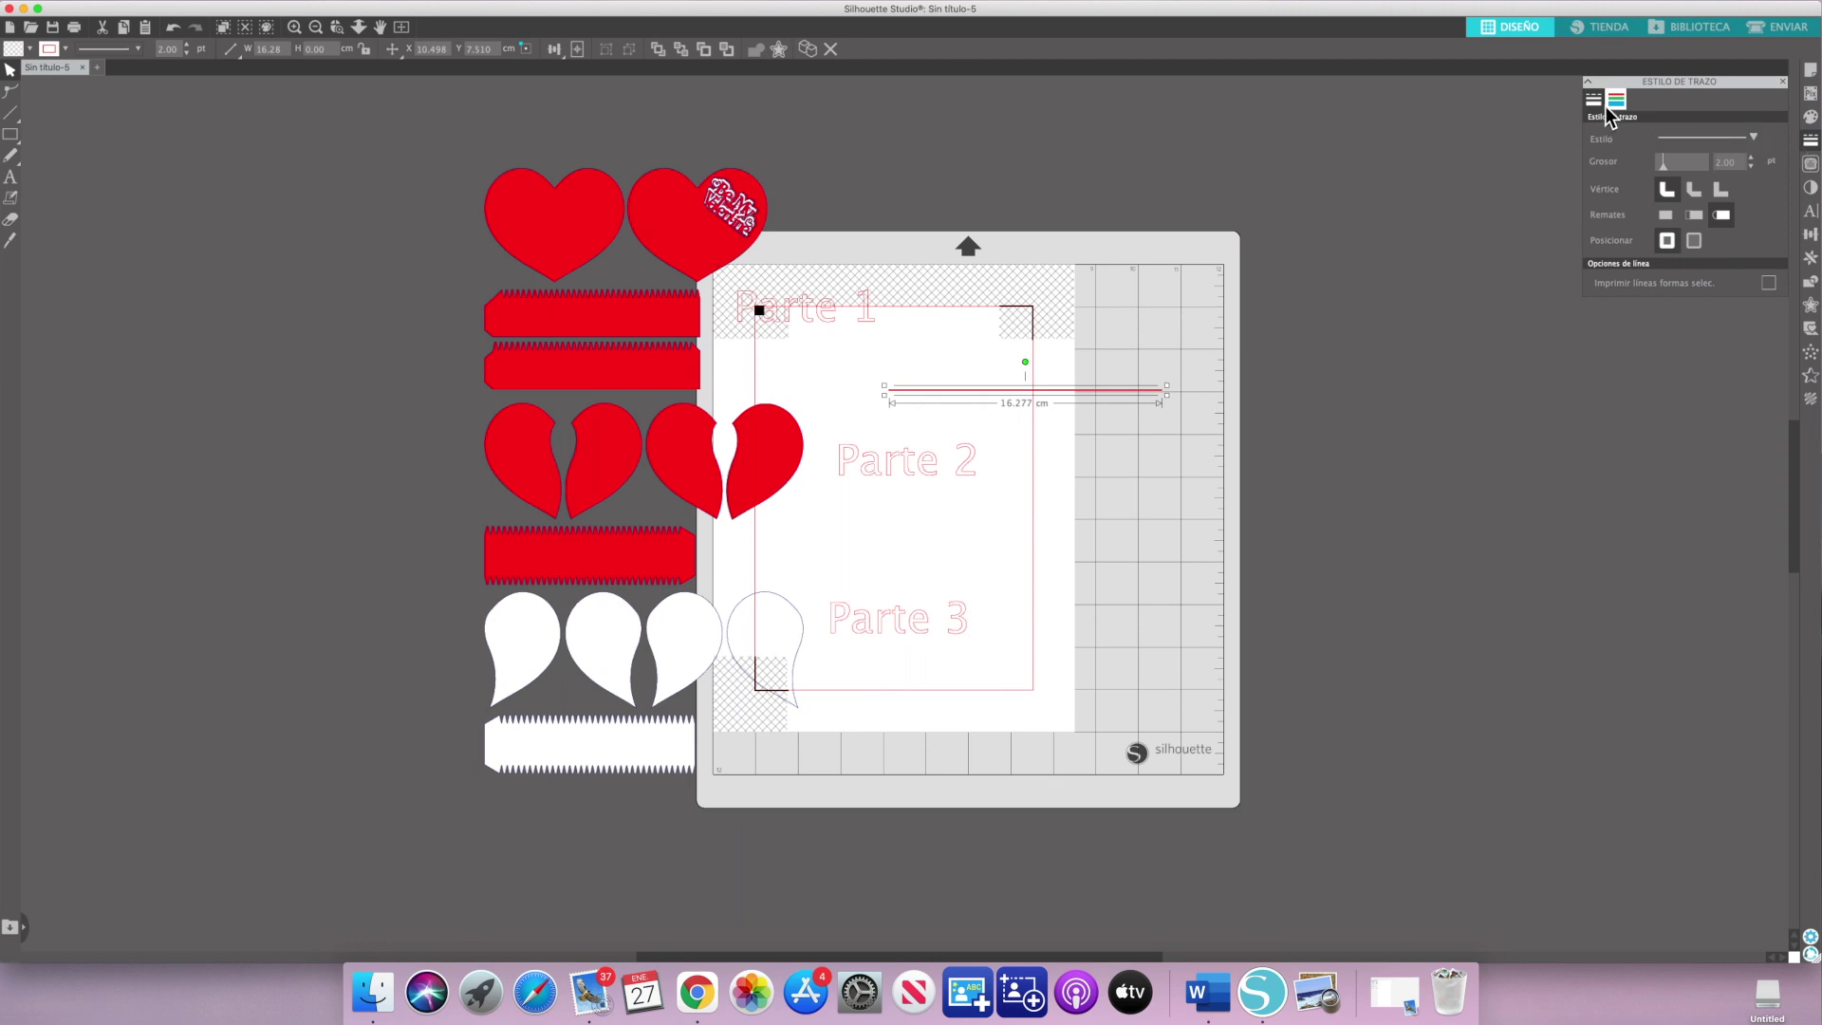
click(1615, 101)
click(1621, 164)
click(1278, 190)
click(1134, 390)
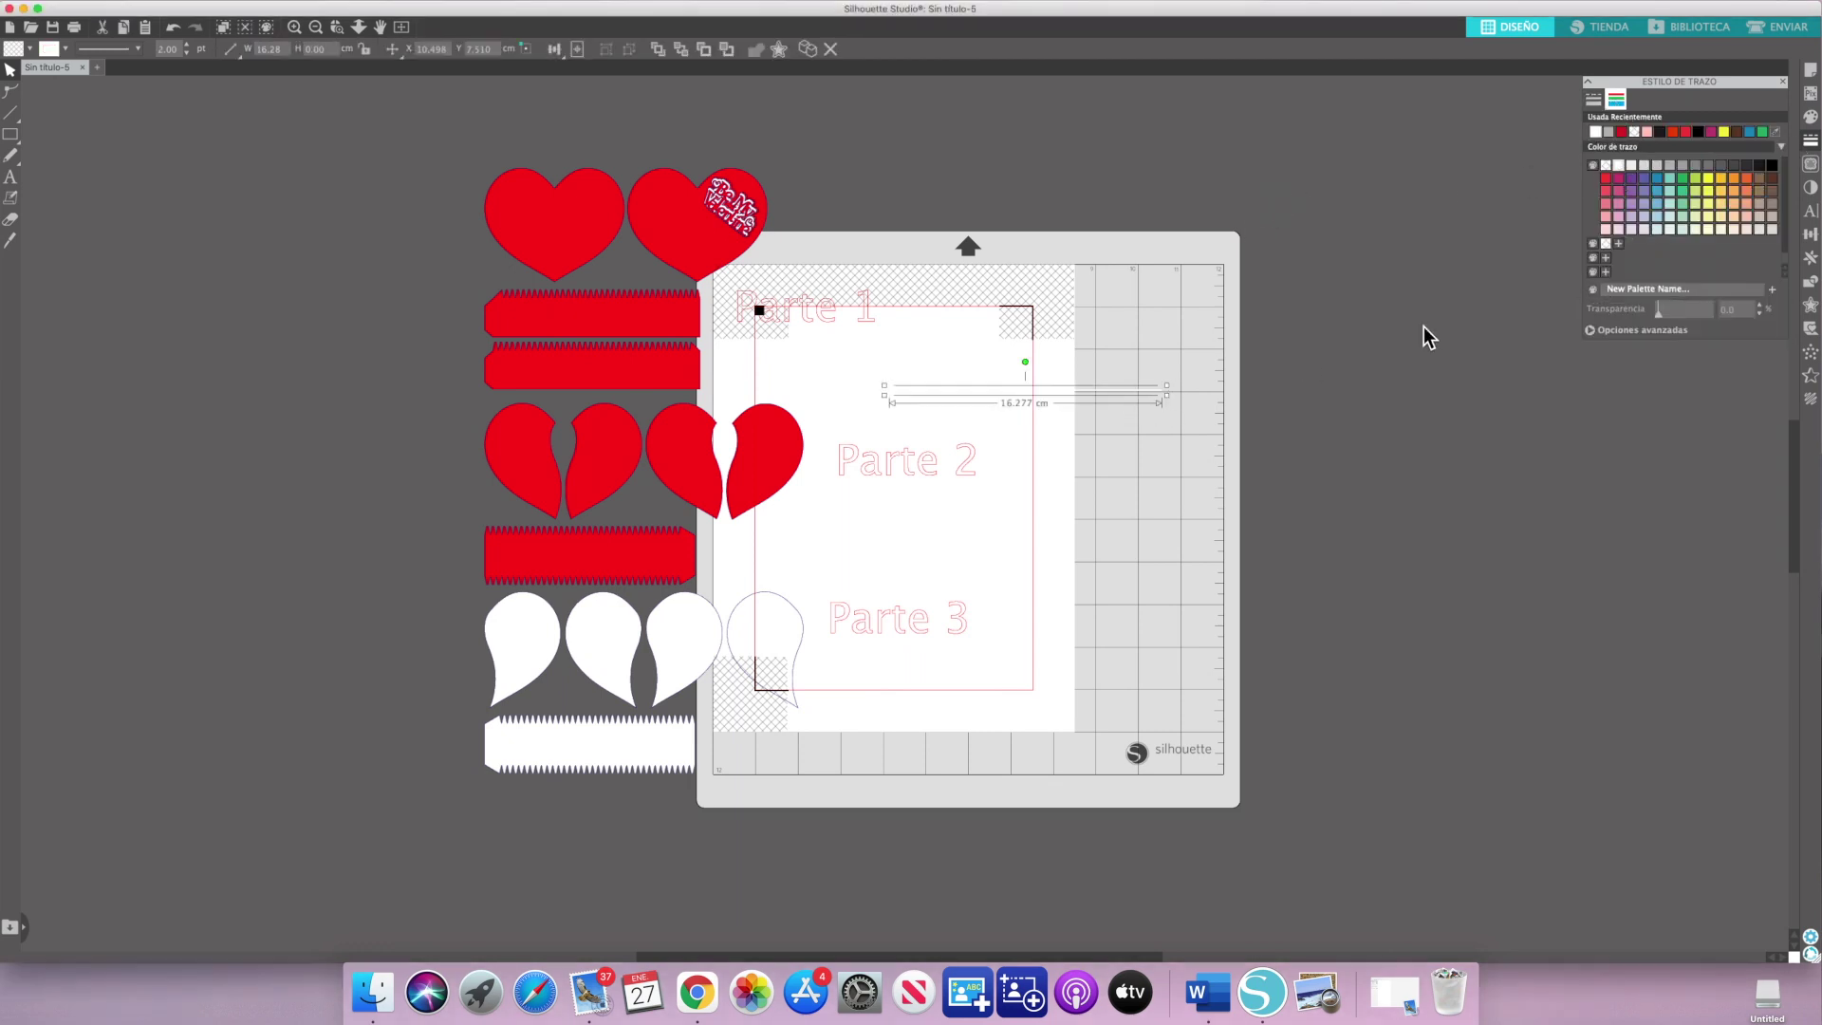
click(1714, 179)
click(1089, 403)
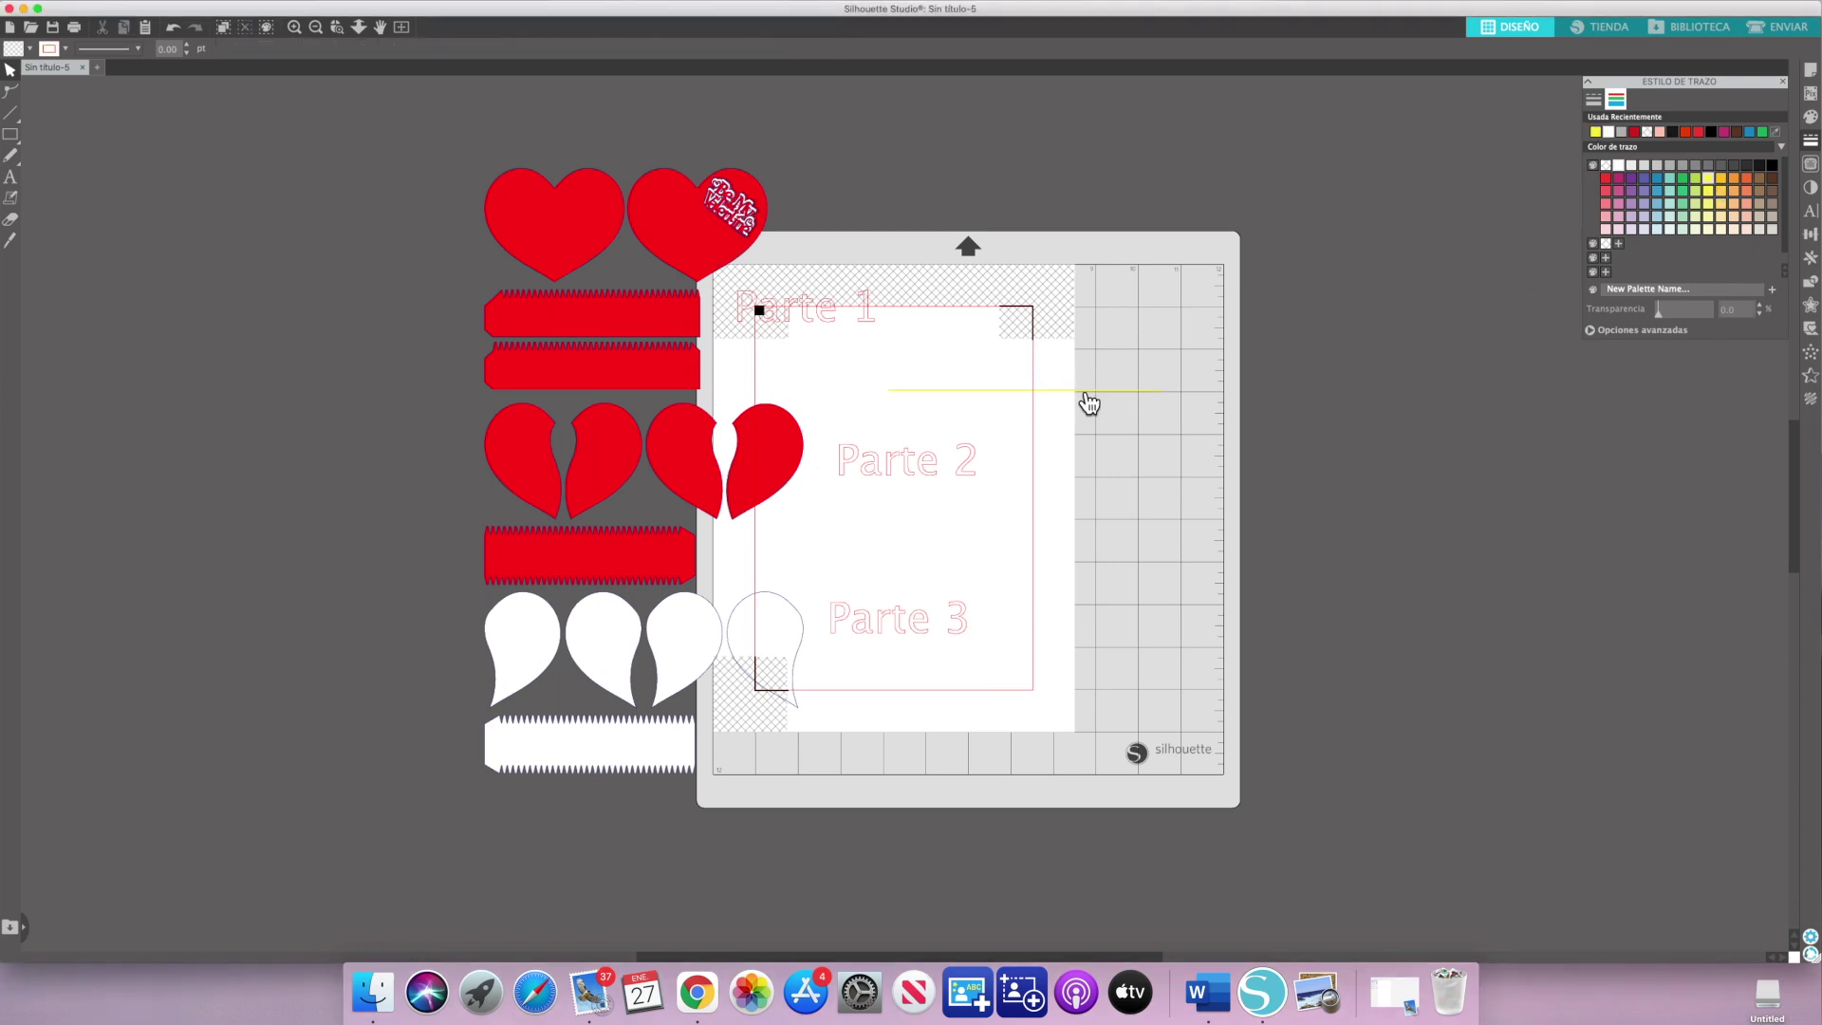
Lay the yellow line across the first heart and enlarge the grouped design to about 63.6 cm wide, matching the heart to the line
drag(1088, 399, 695, 226)
key(super+a)
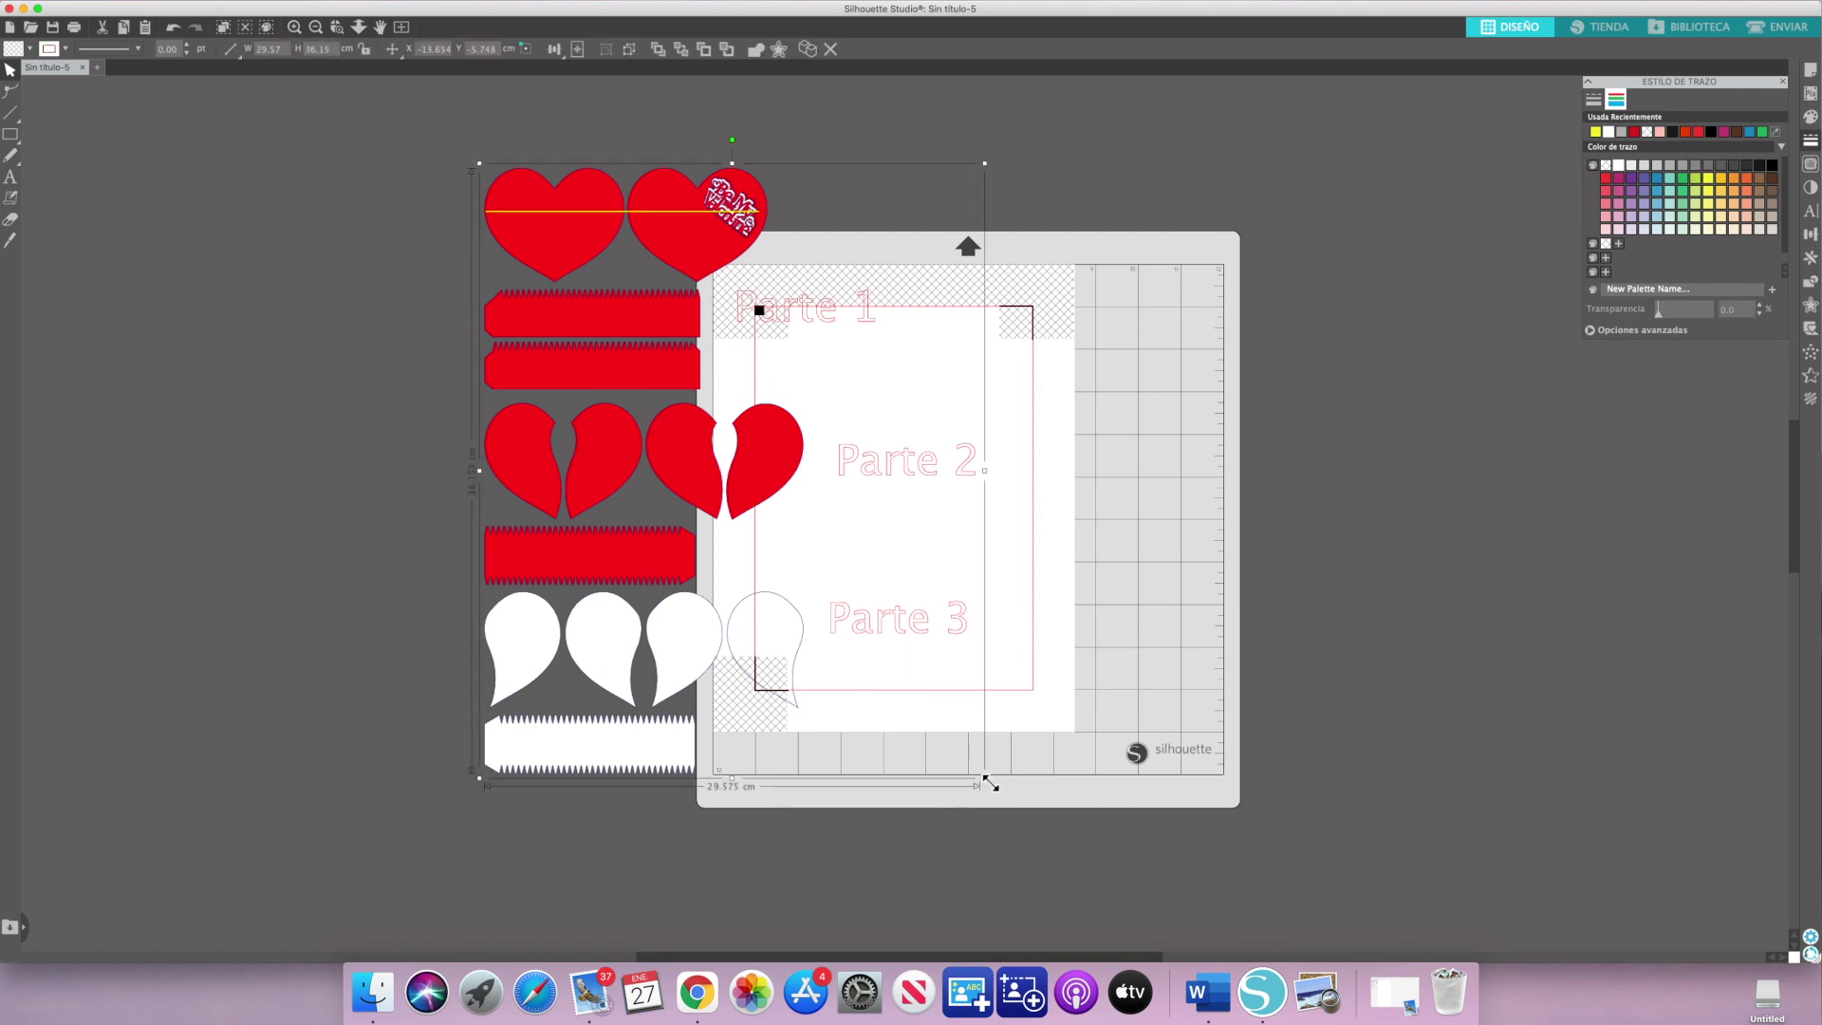
drag(988, 781, 1129, 874)
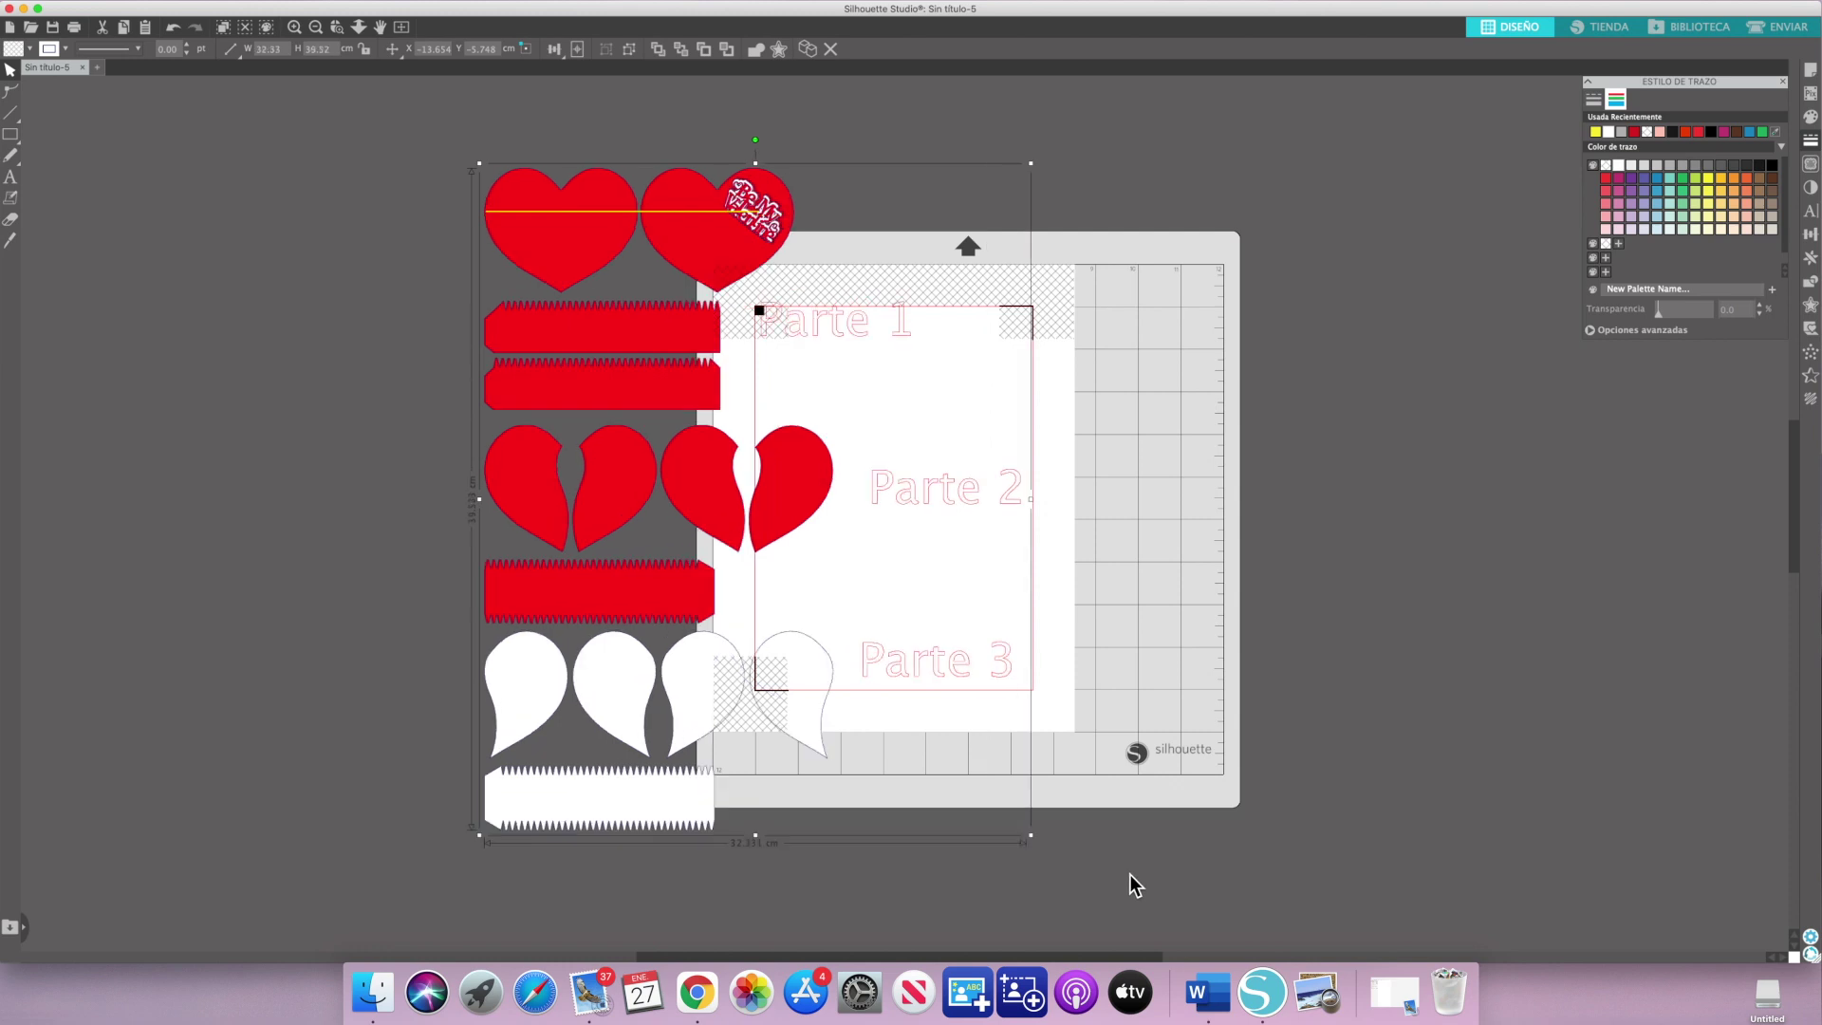
drag(1130, 932, 1226, 1013)
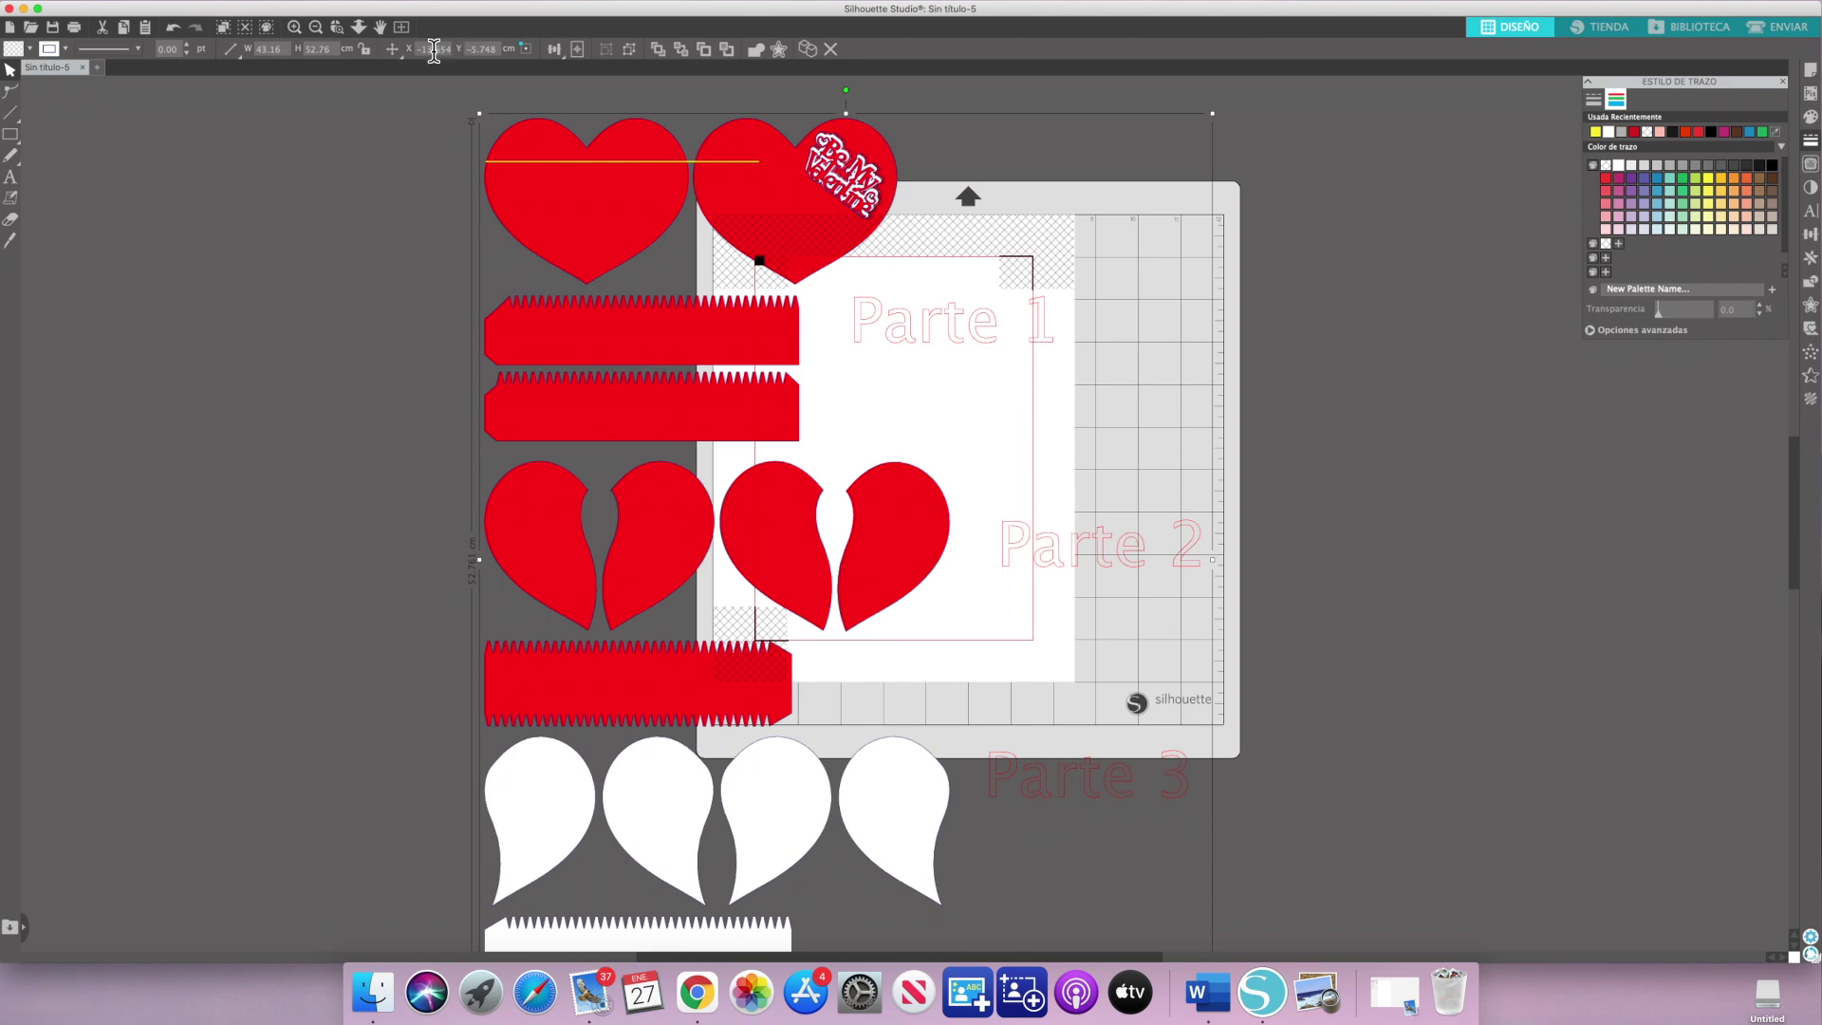
click(320, 35)
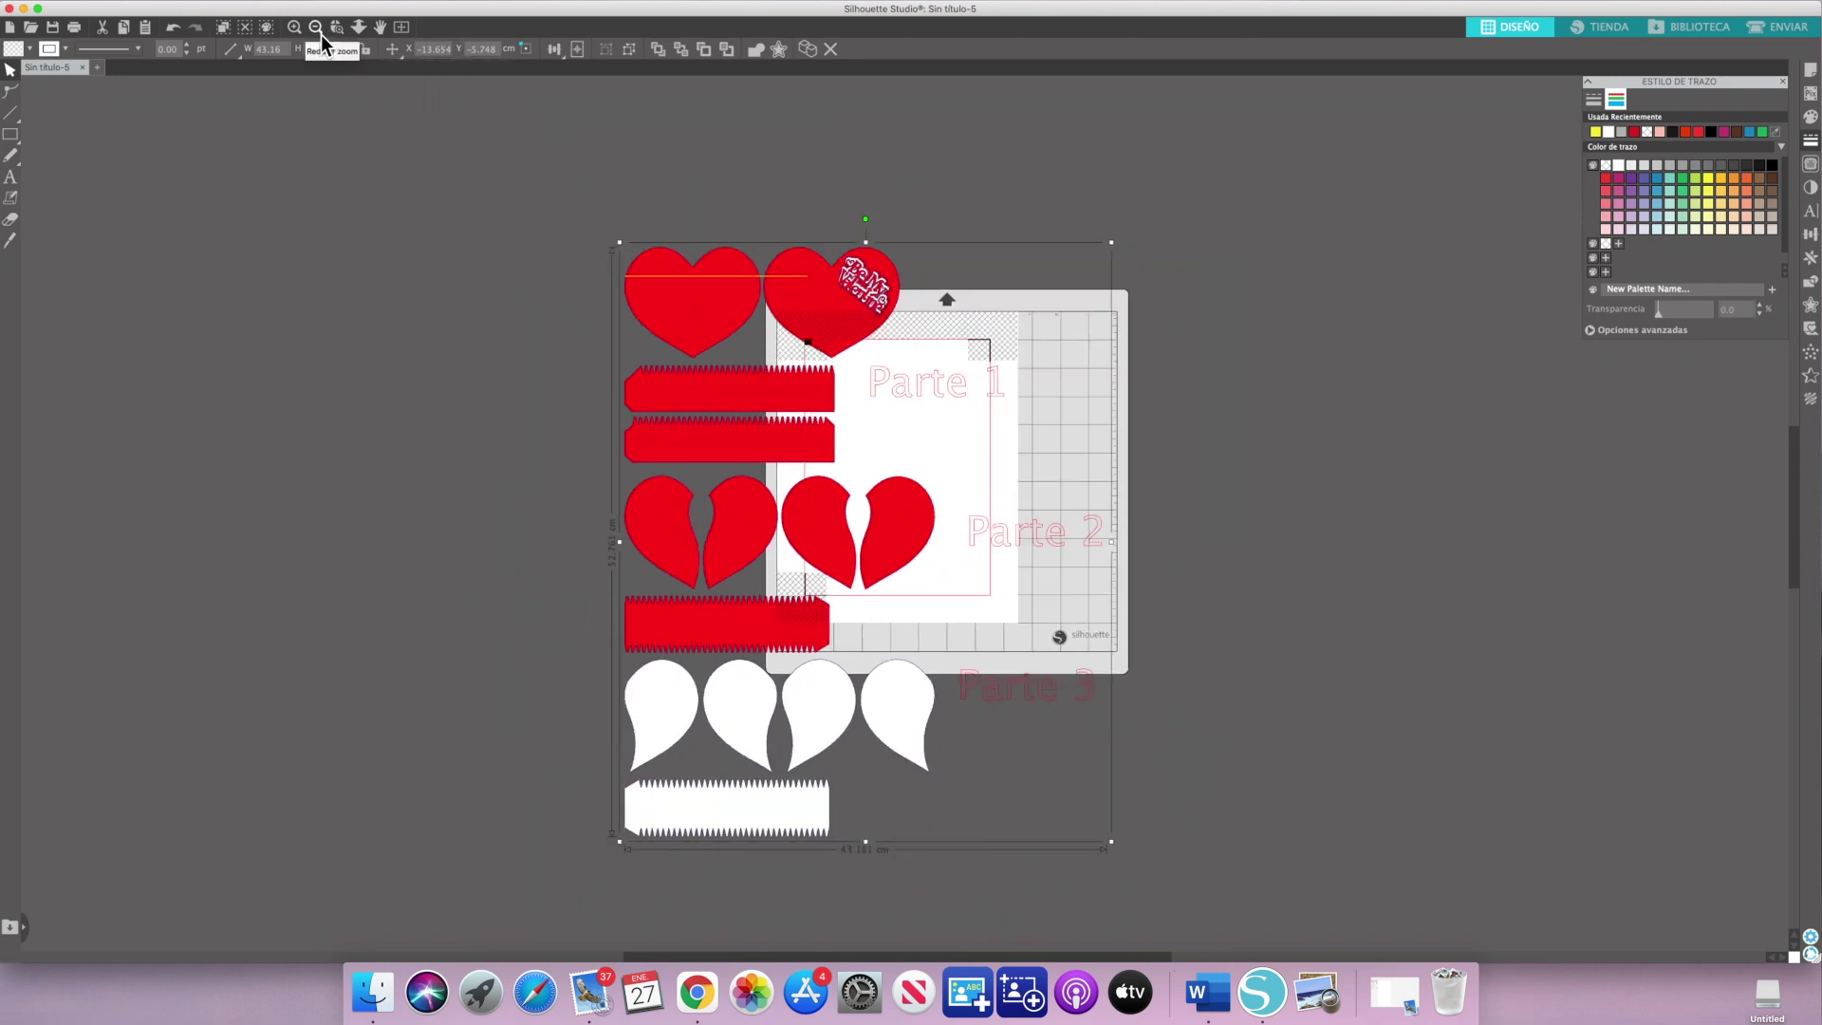
click(321, 36)
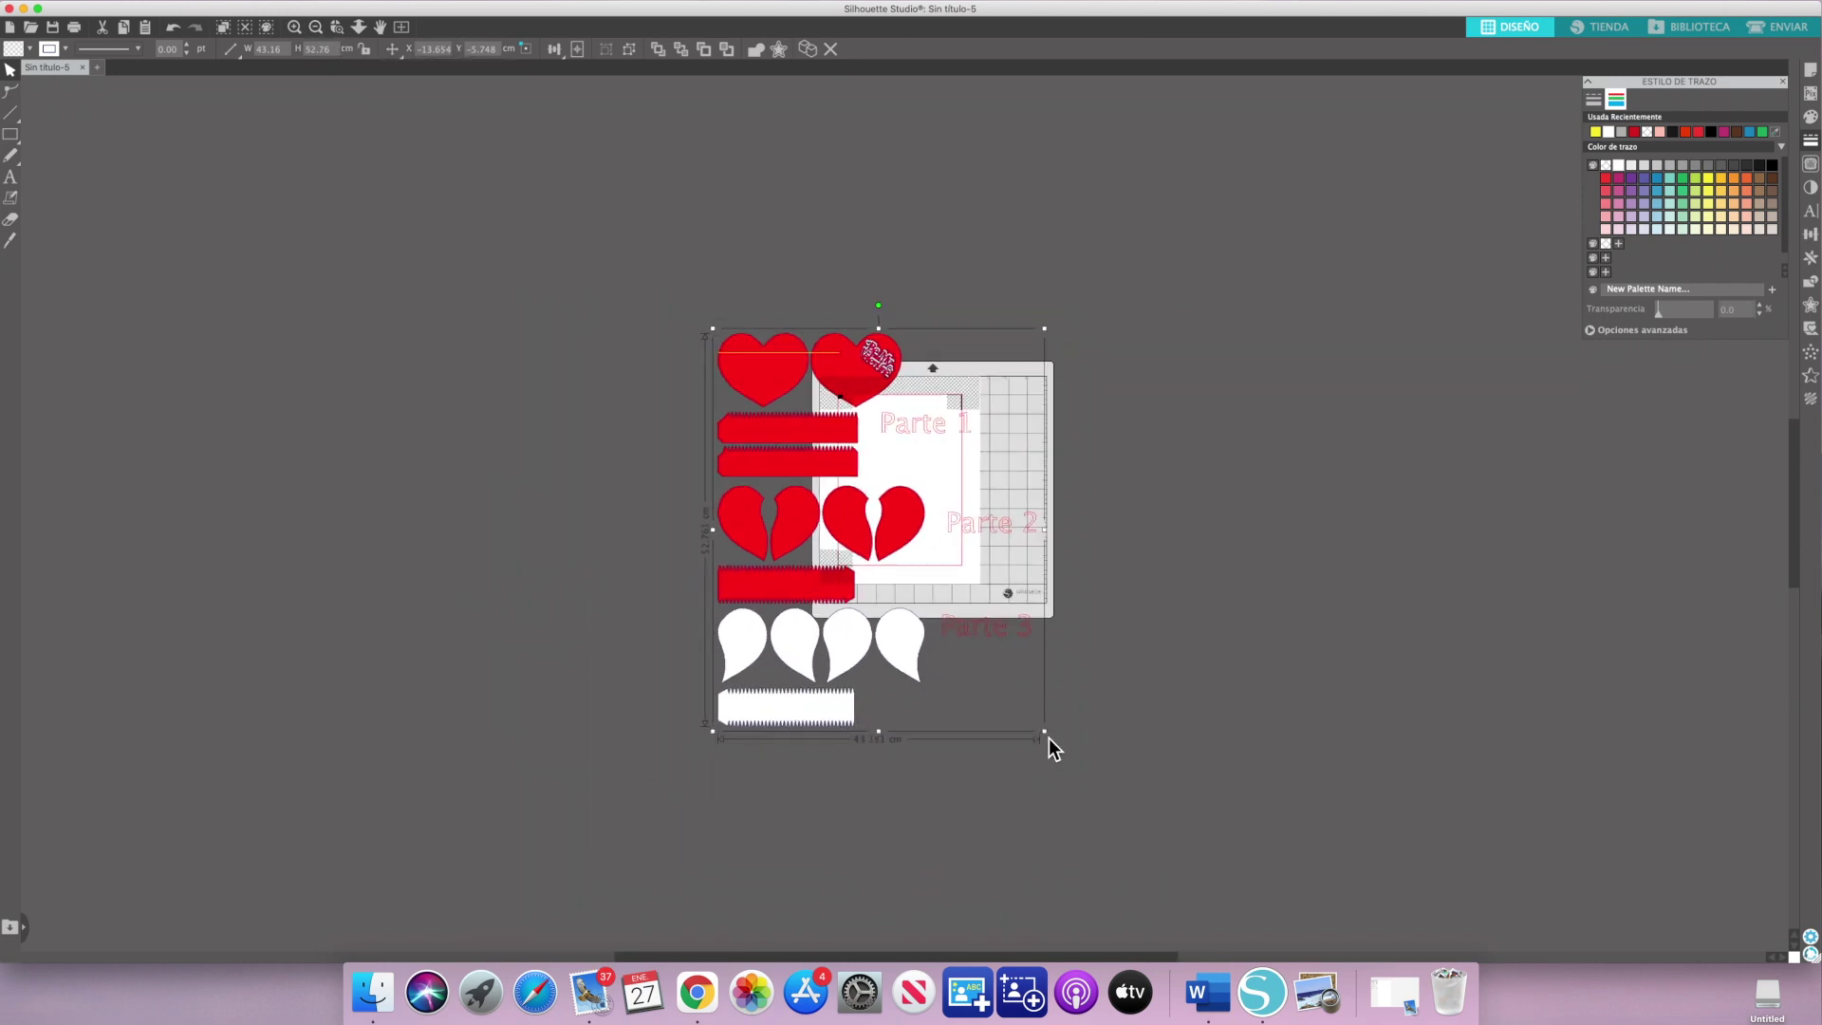
drag(1068, 750, 1199, 869)
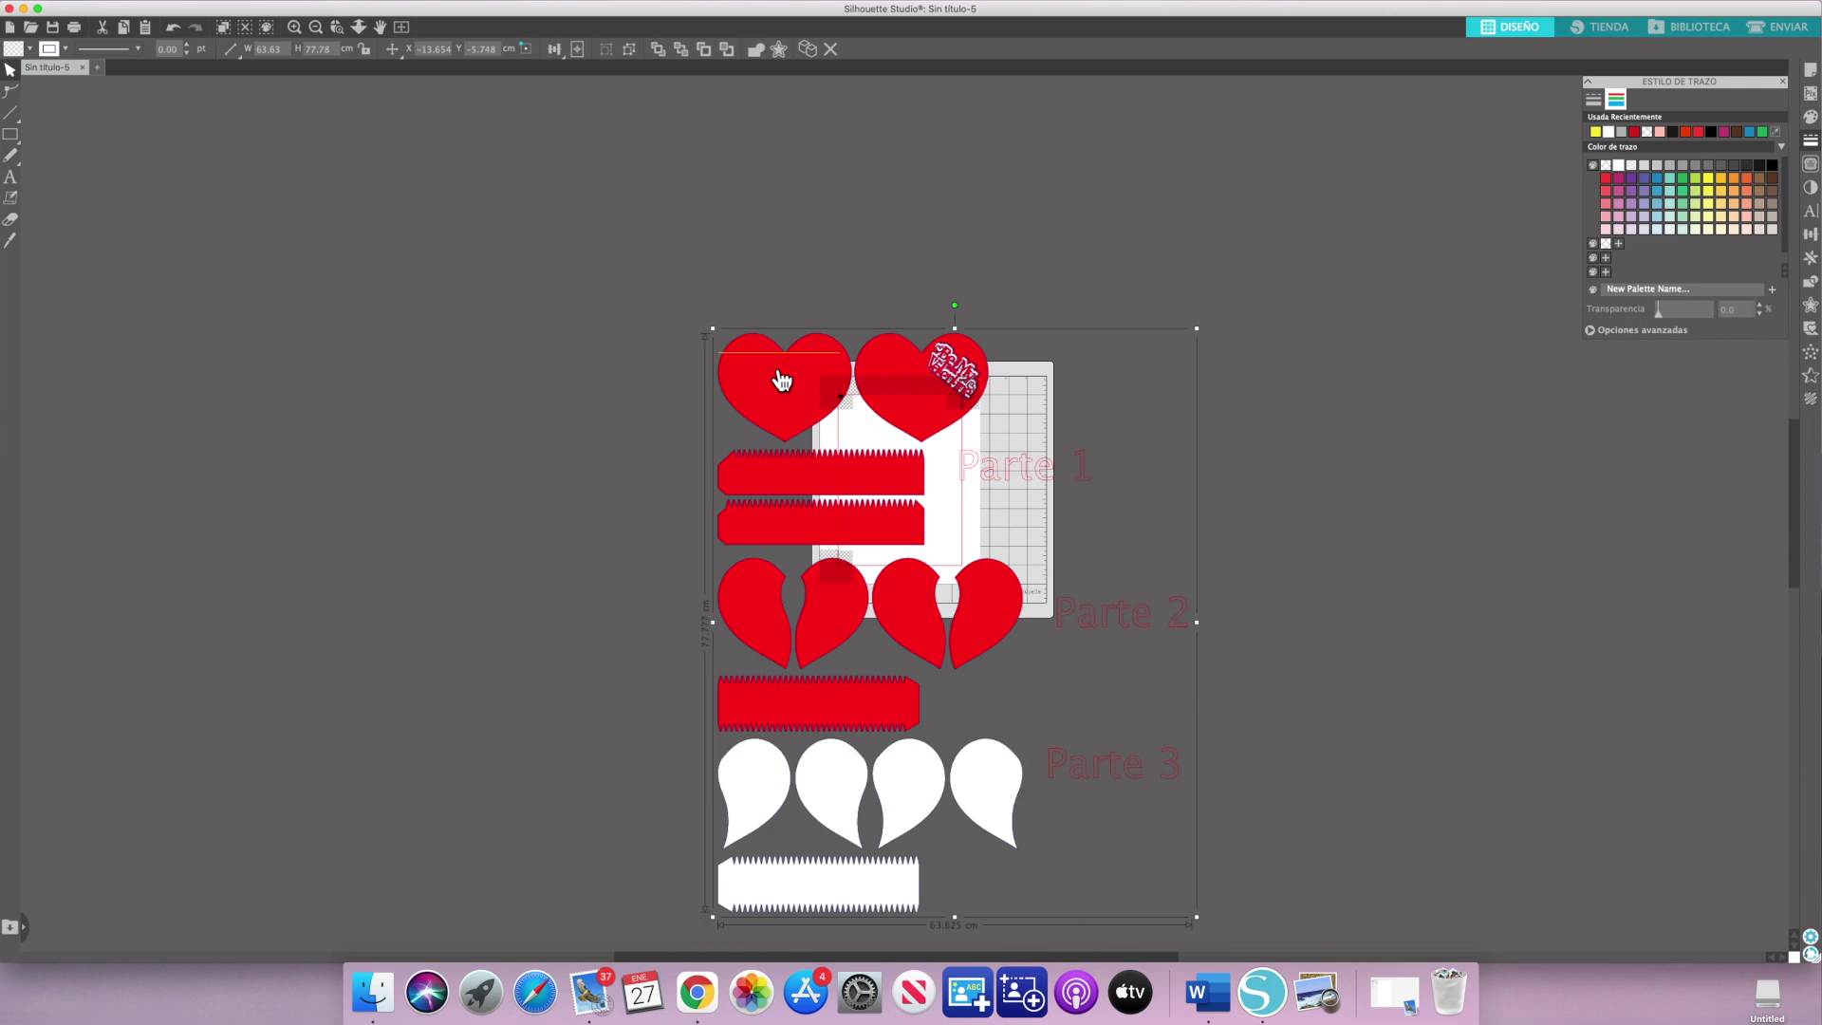
drag(786, 382, 781, 362)
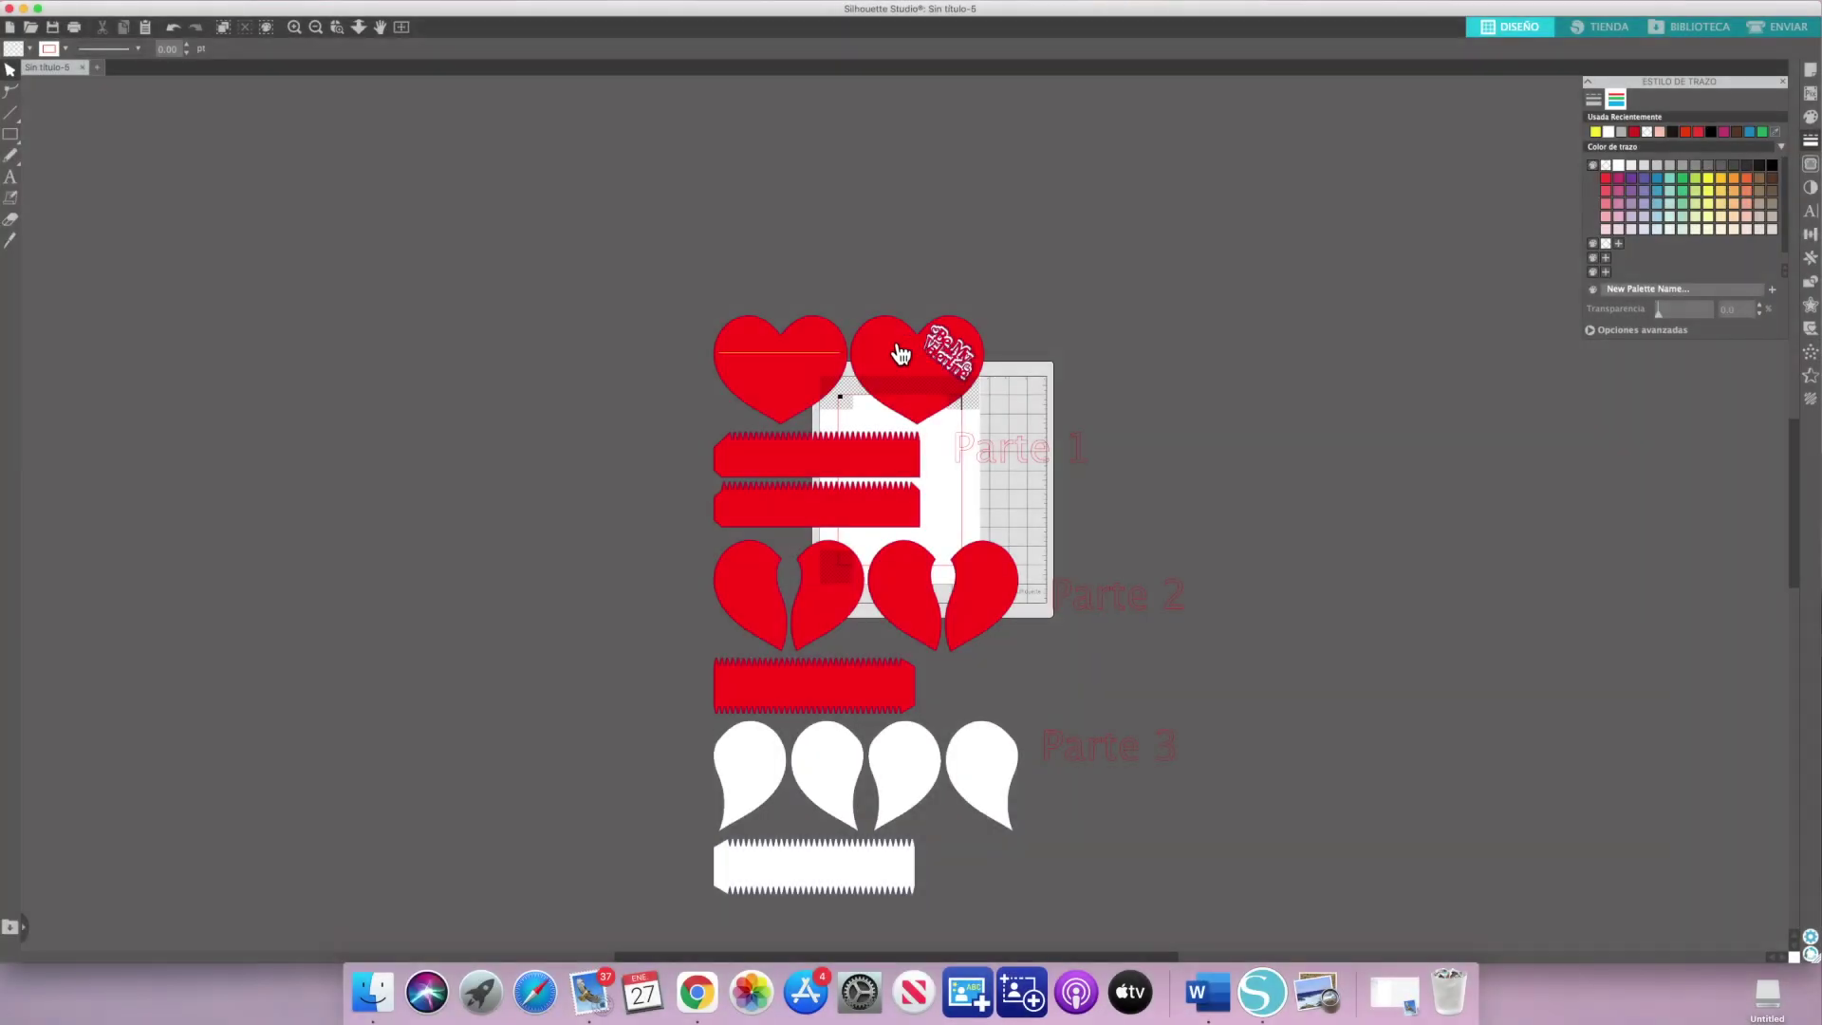
Ungroup the enlarged design so its pieces can be selected separately
right_click(901, 353)
click(972, 557)
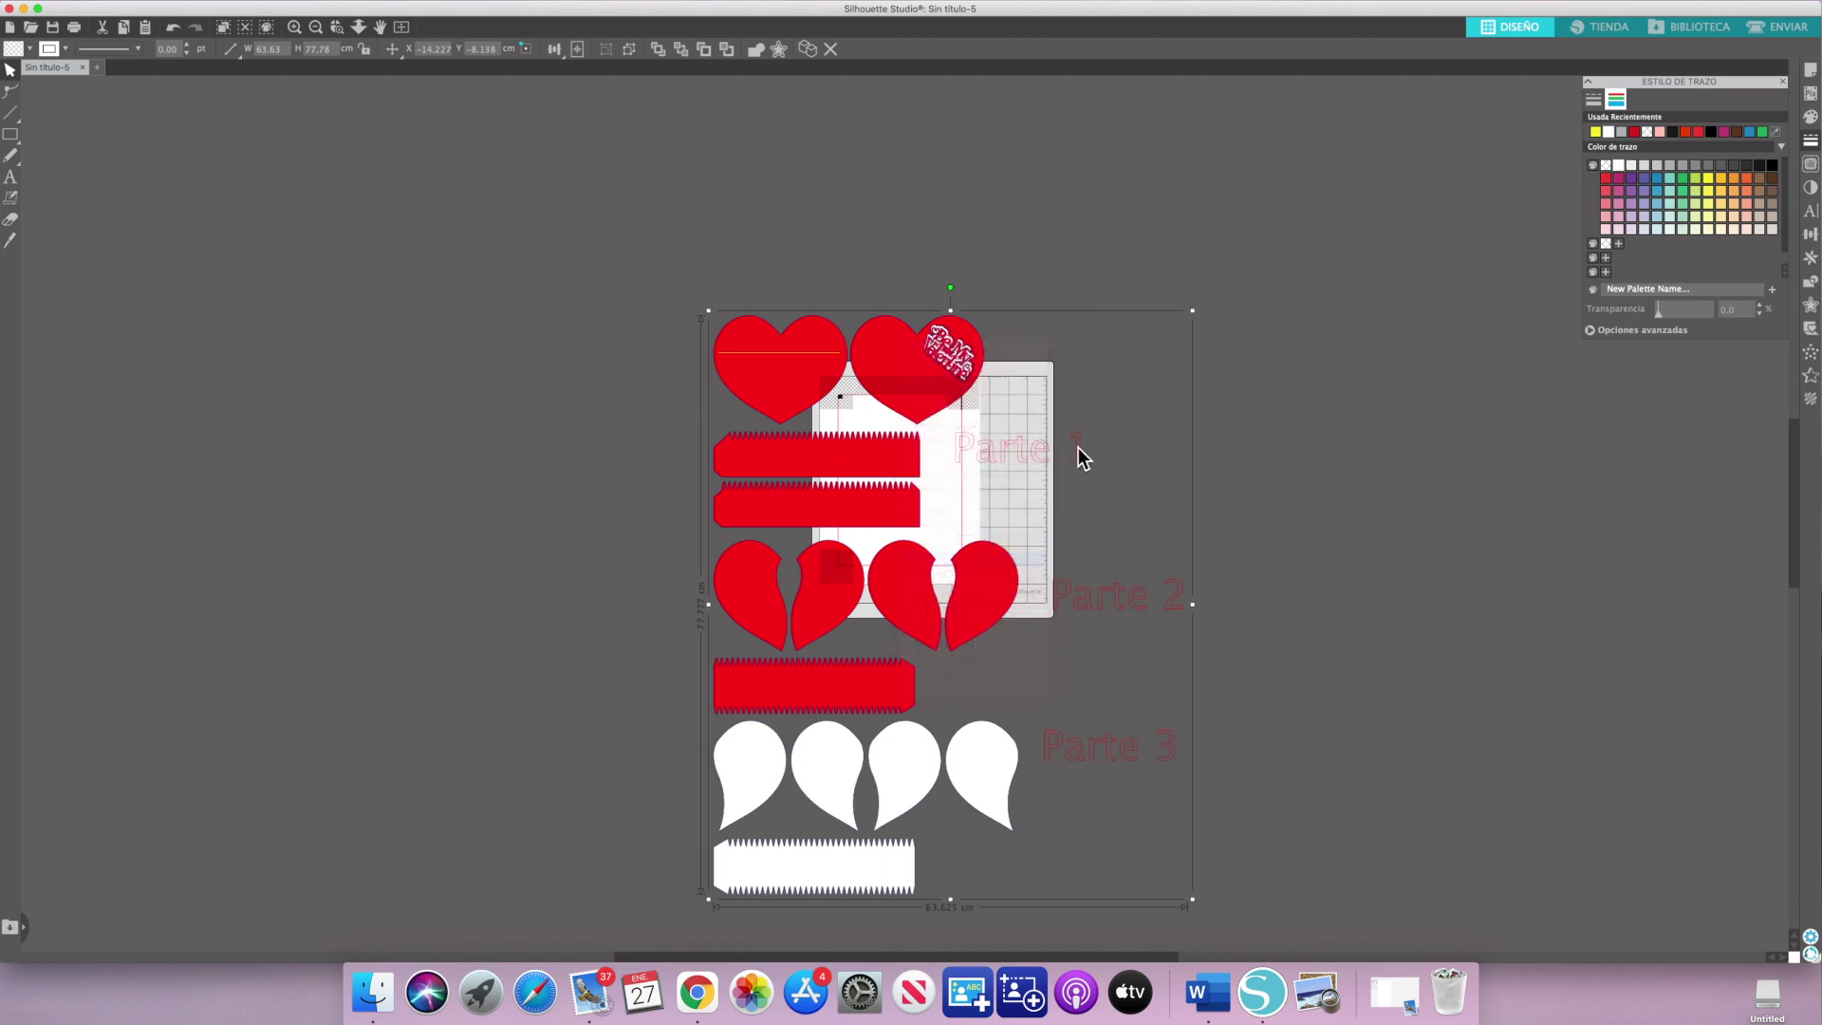
click(1241, 303)
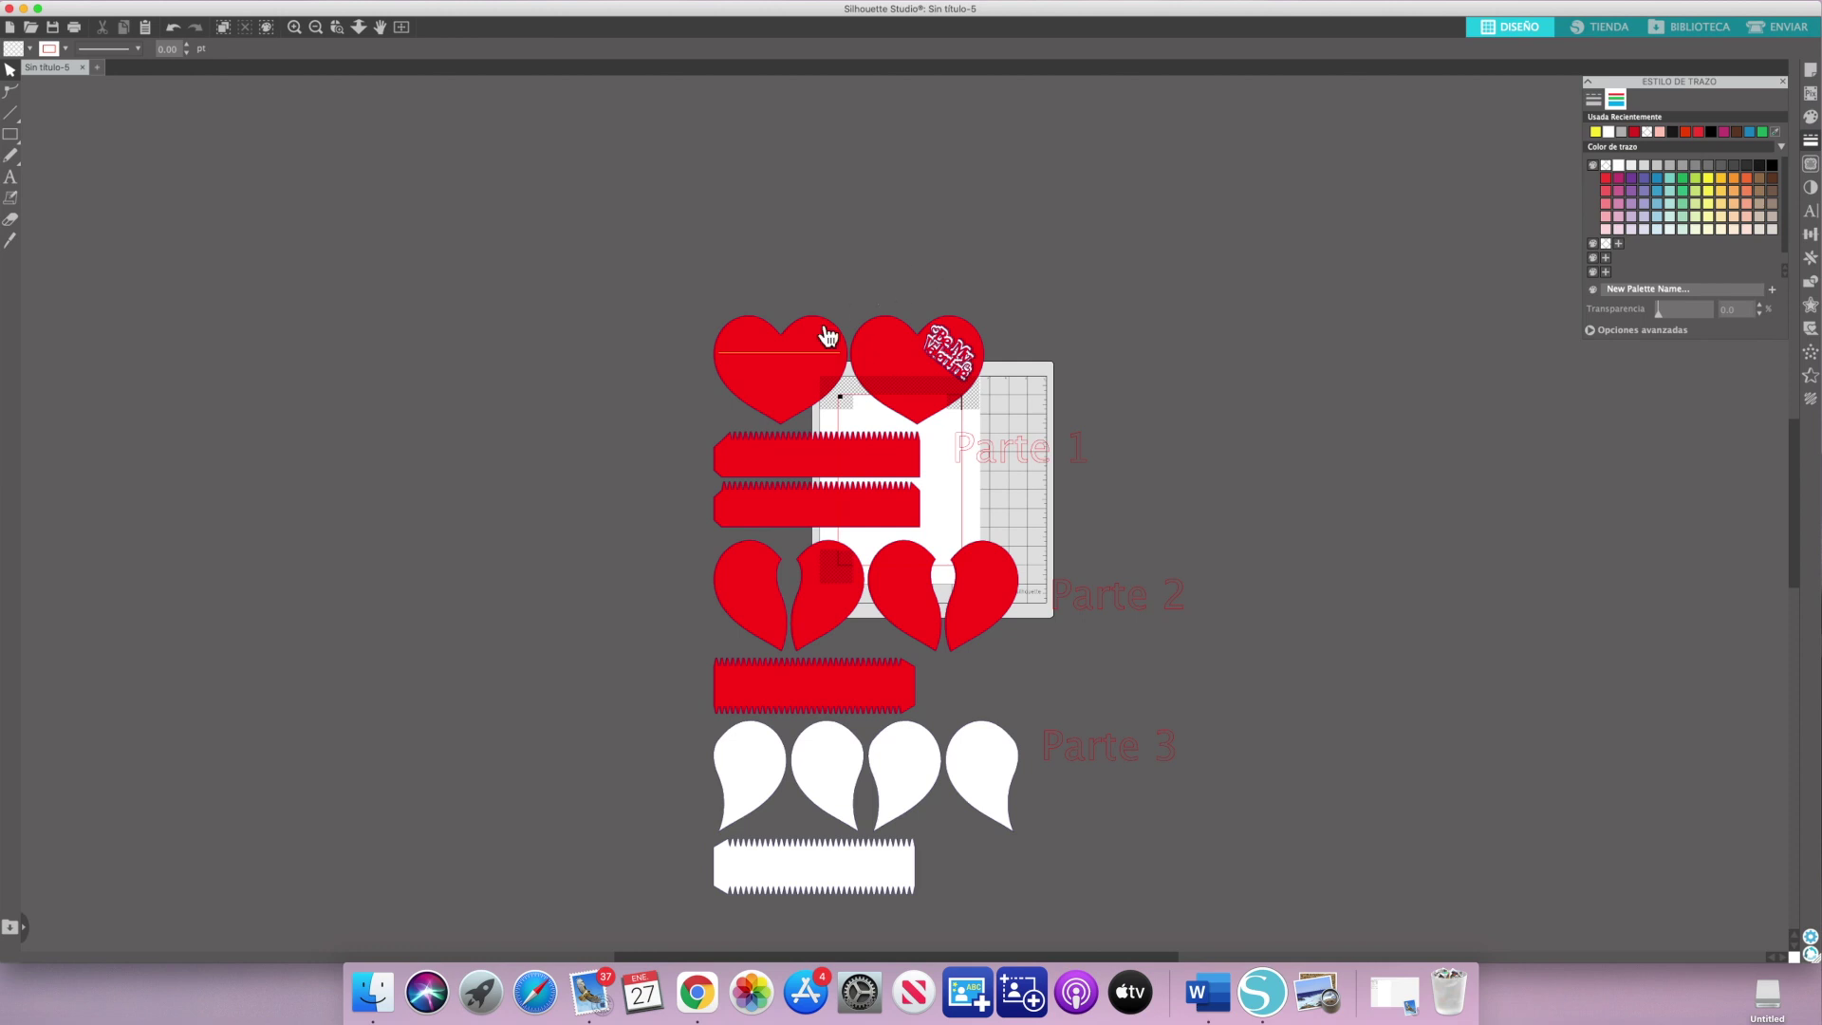
Delete the yellow reference line from the first heart
click(804, 362)
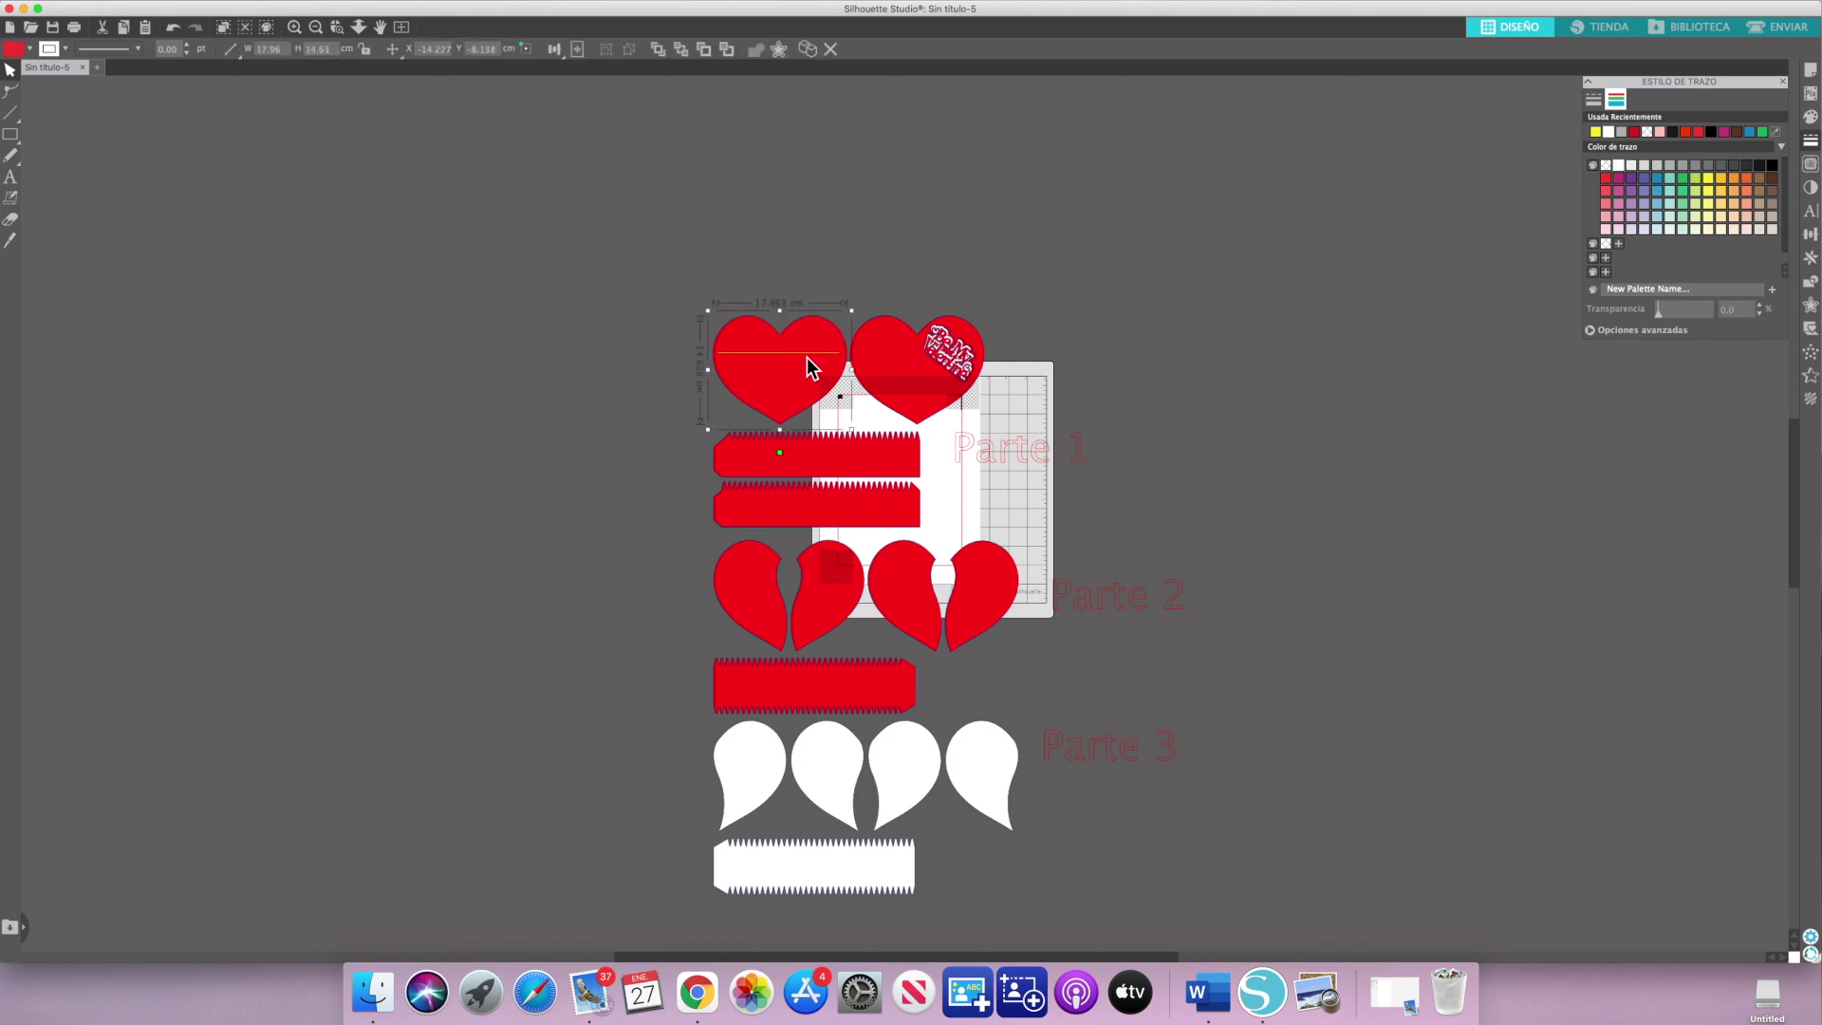
click(795, 355)
drag(795, 268, 794, 271)
key(Delete)
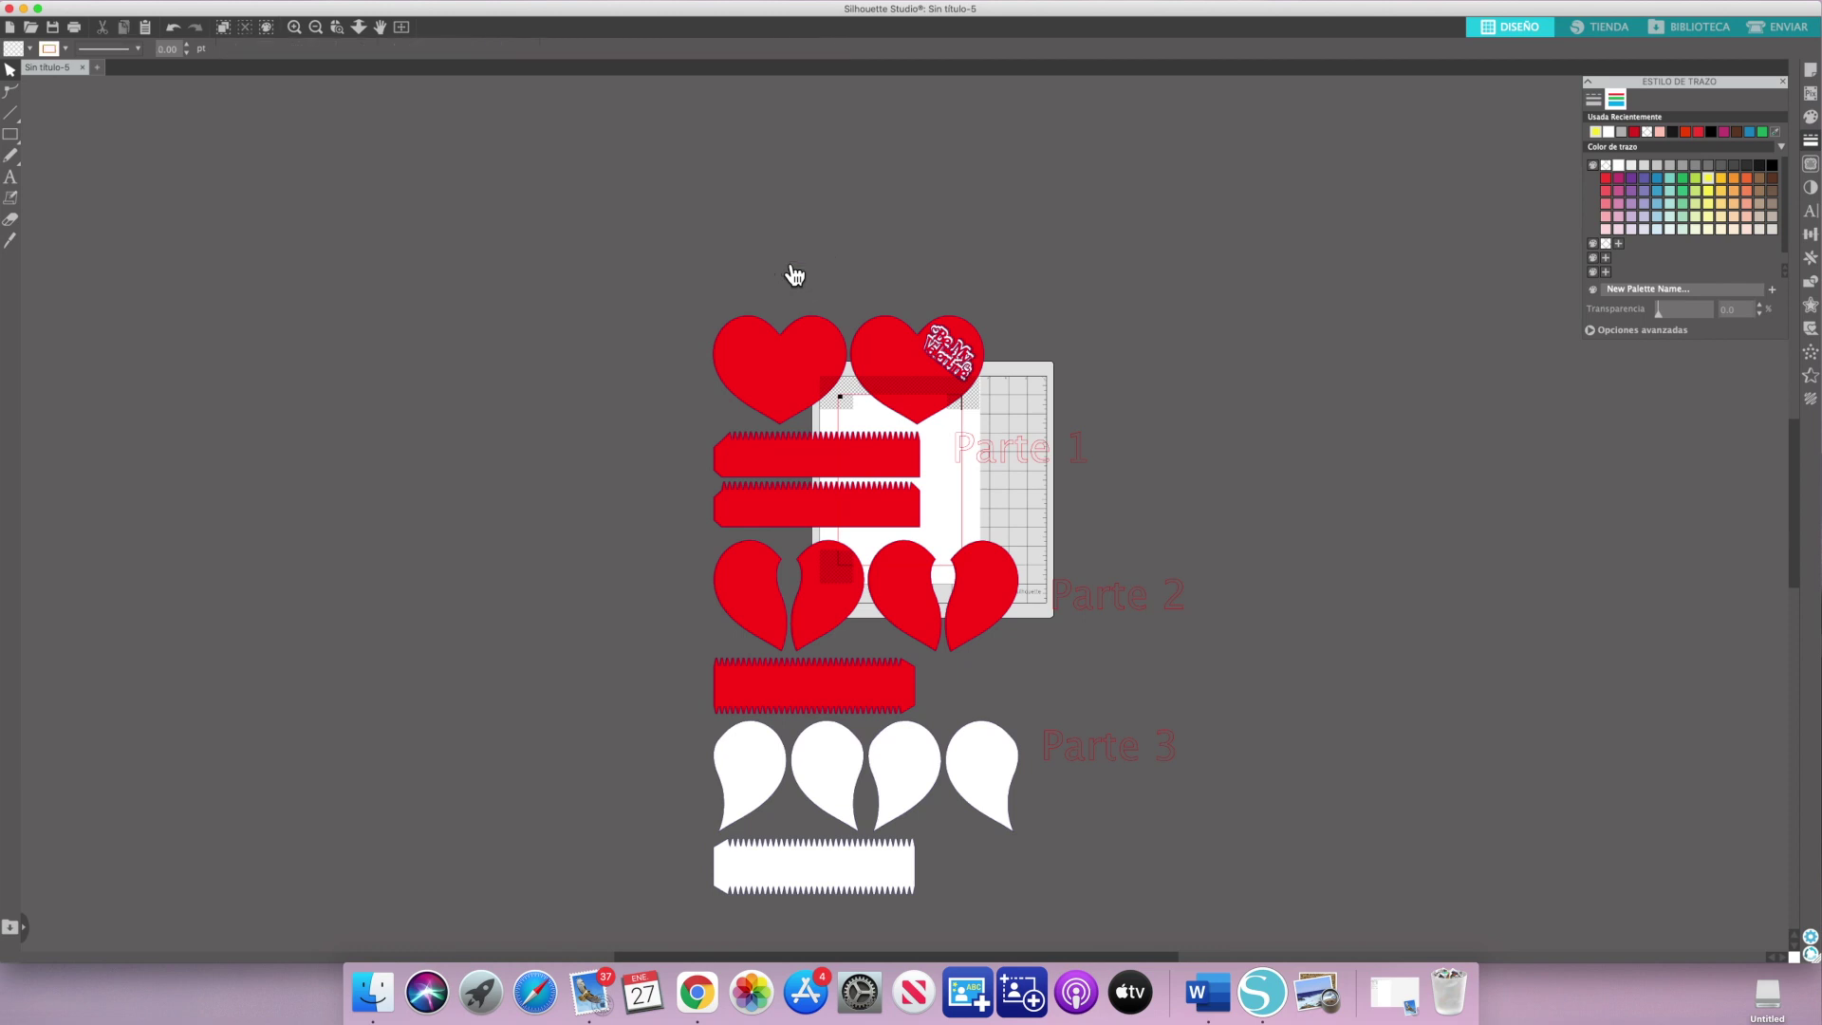
Ungroup the pair of red toothed strips below the whole hearts
drag(688, 483, 928, 529)
click(644, 494)
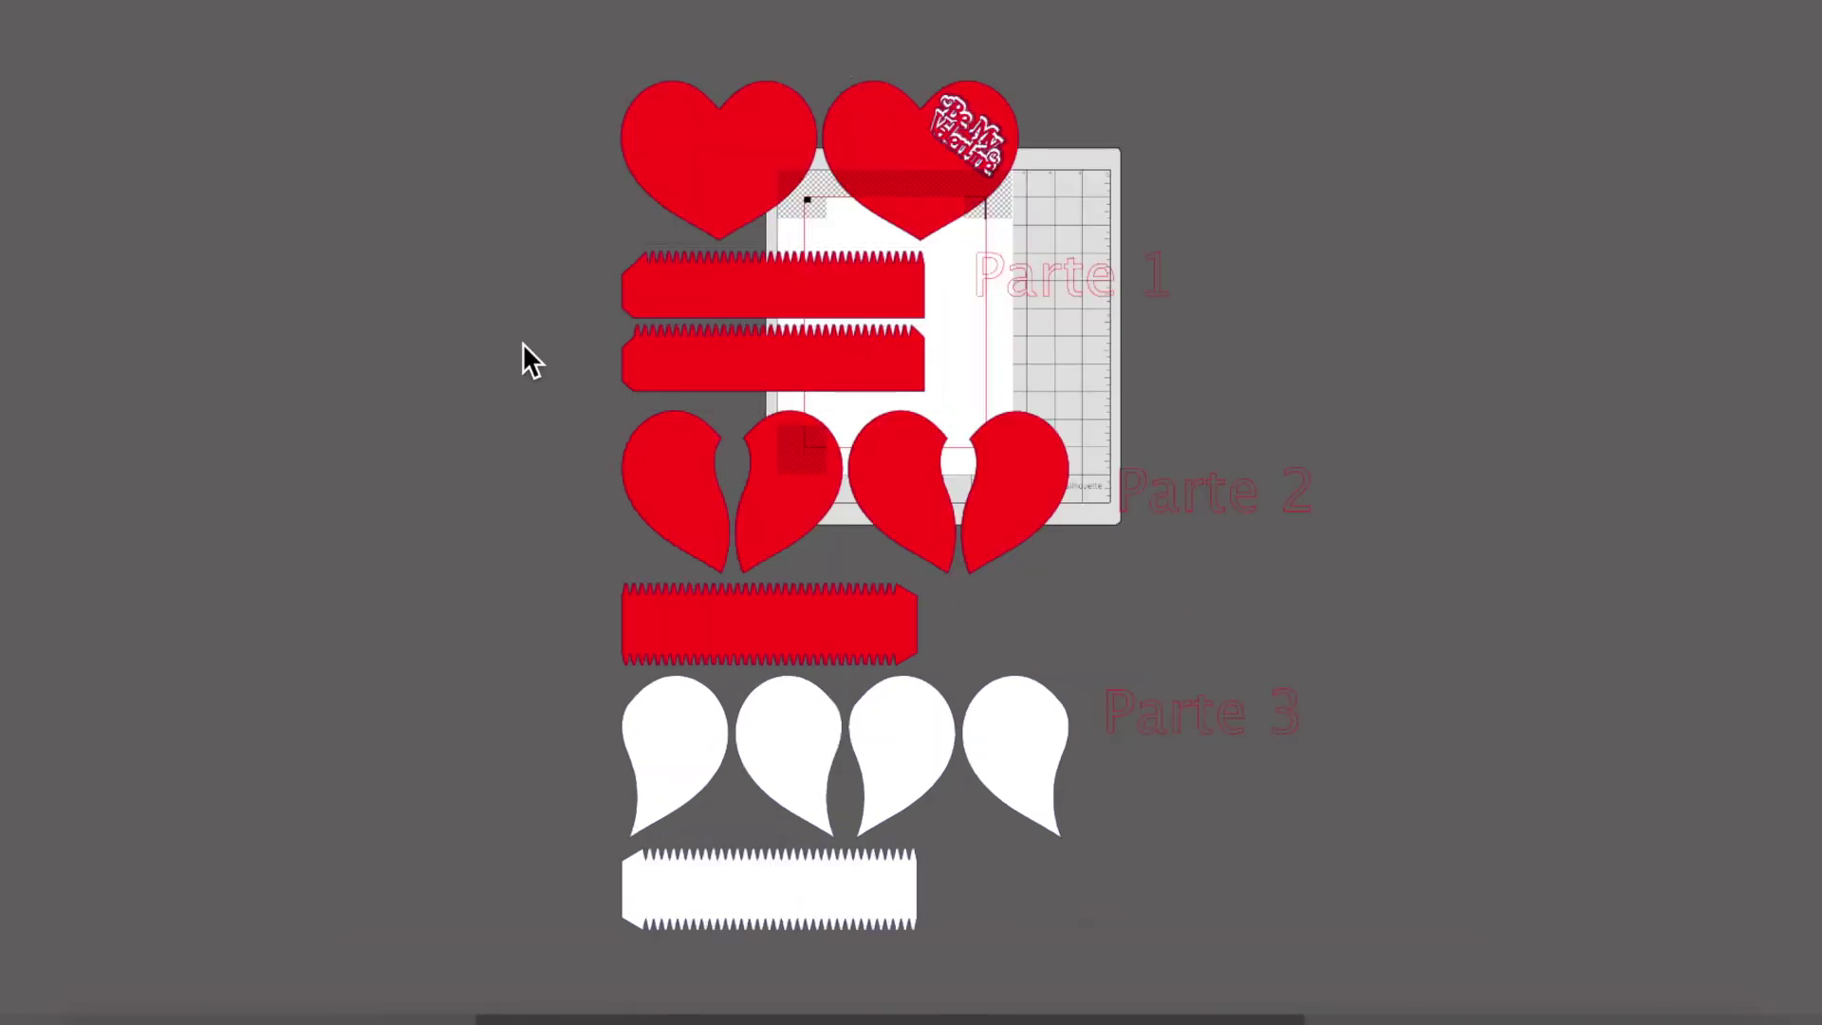
right_click(649, 296)
click(749, 609)
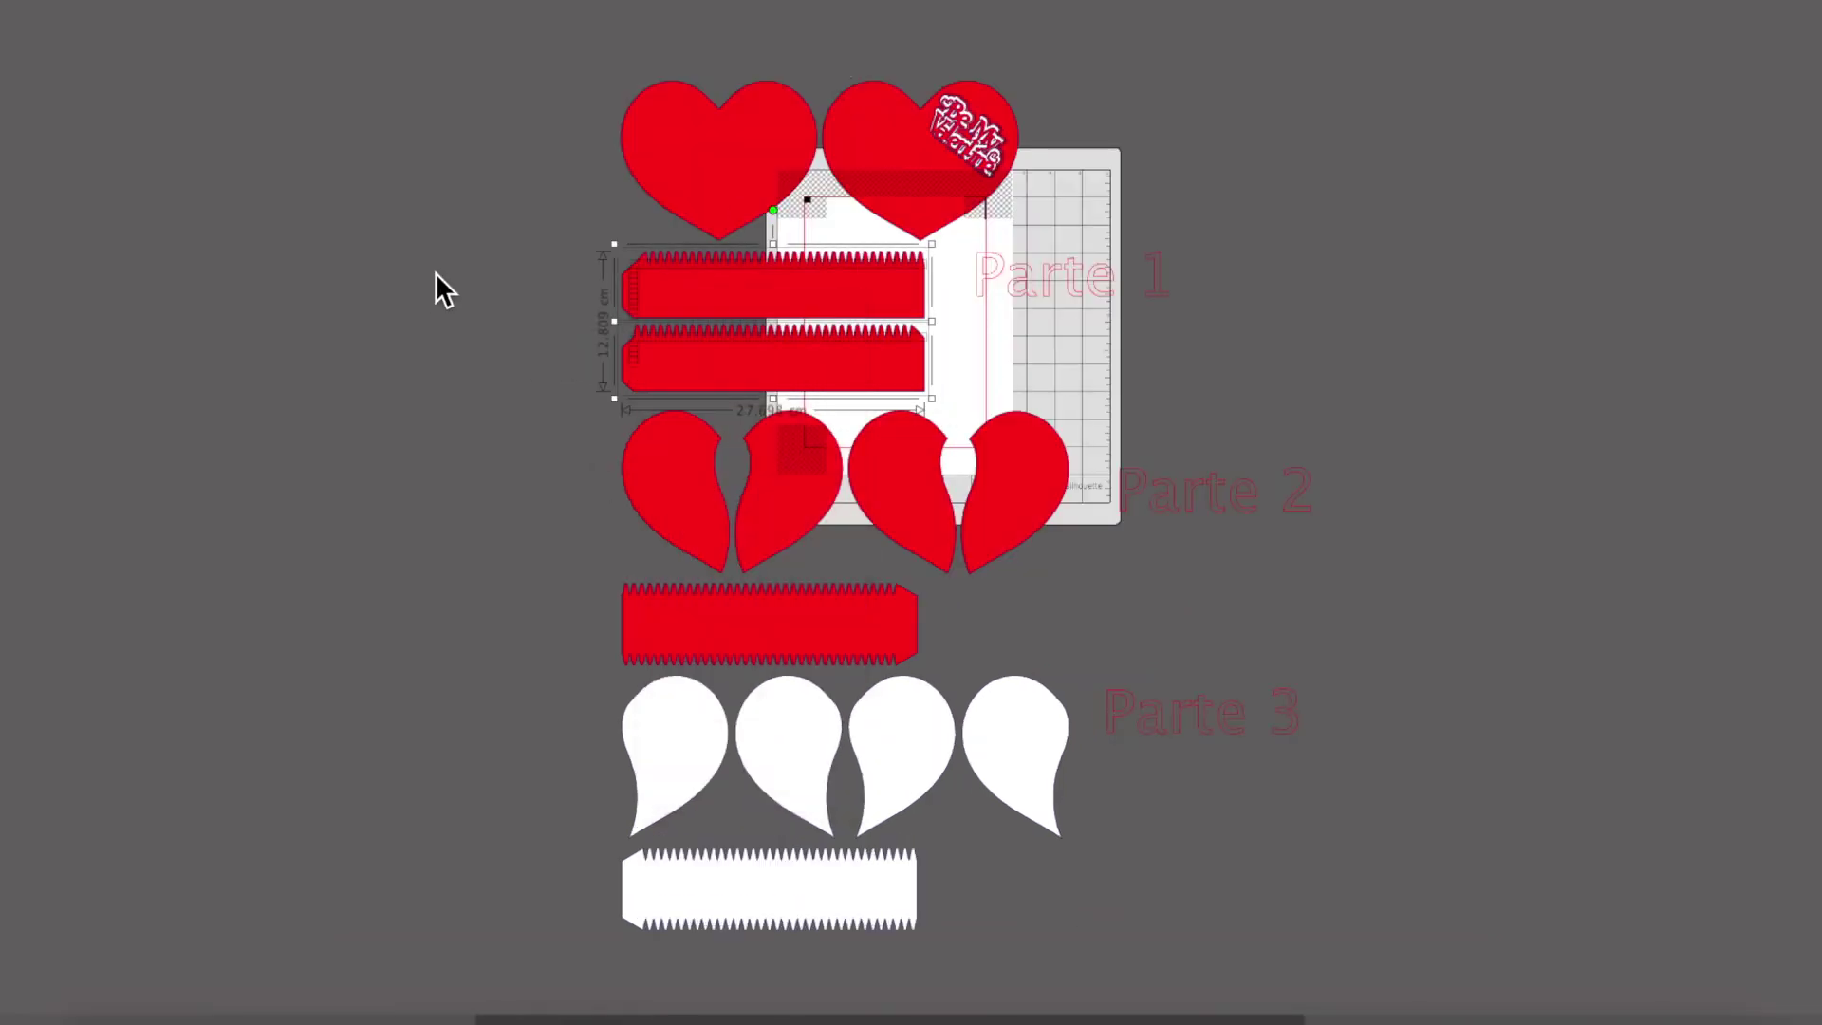
Group the pieces of the lower red strip together, and those of the upper red strip as a separate group
drag(616, 339, 964, 393)
right_click(856, 363)
click(899, 684)
drag(554, 247, 953, 326)
right_click(805, 286)
click(892, 603)
click(468, 331)
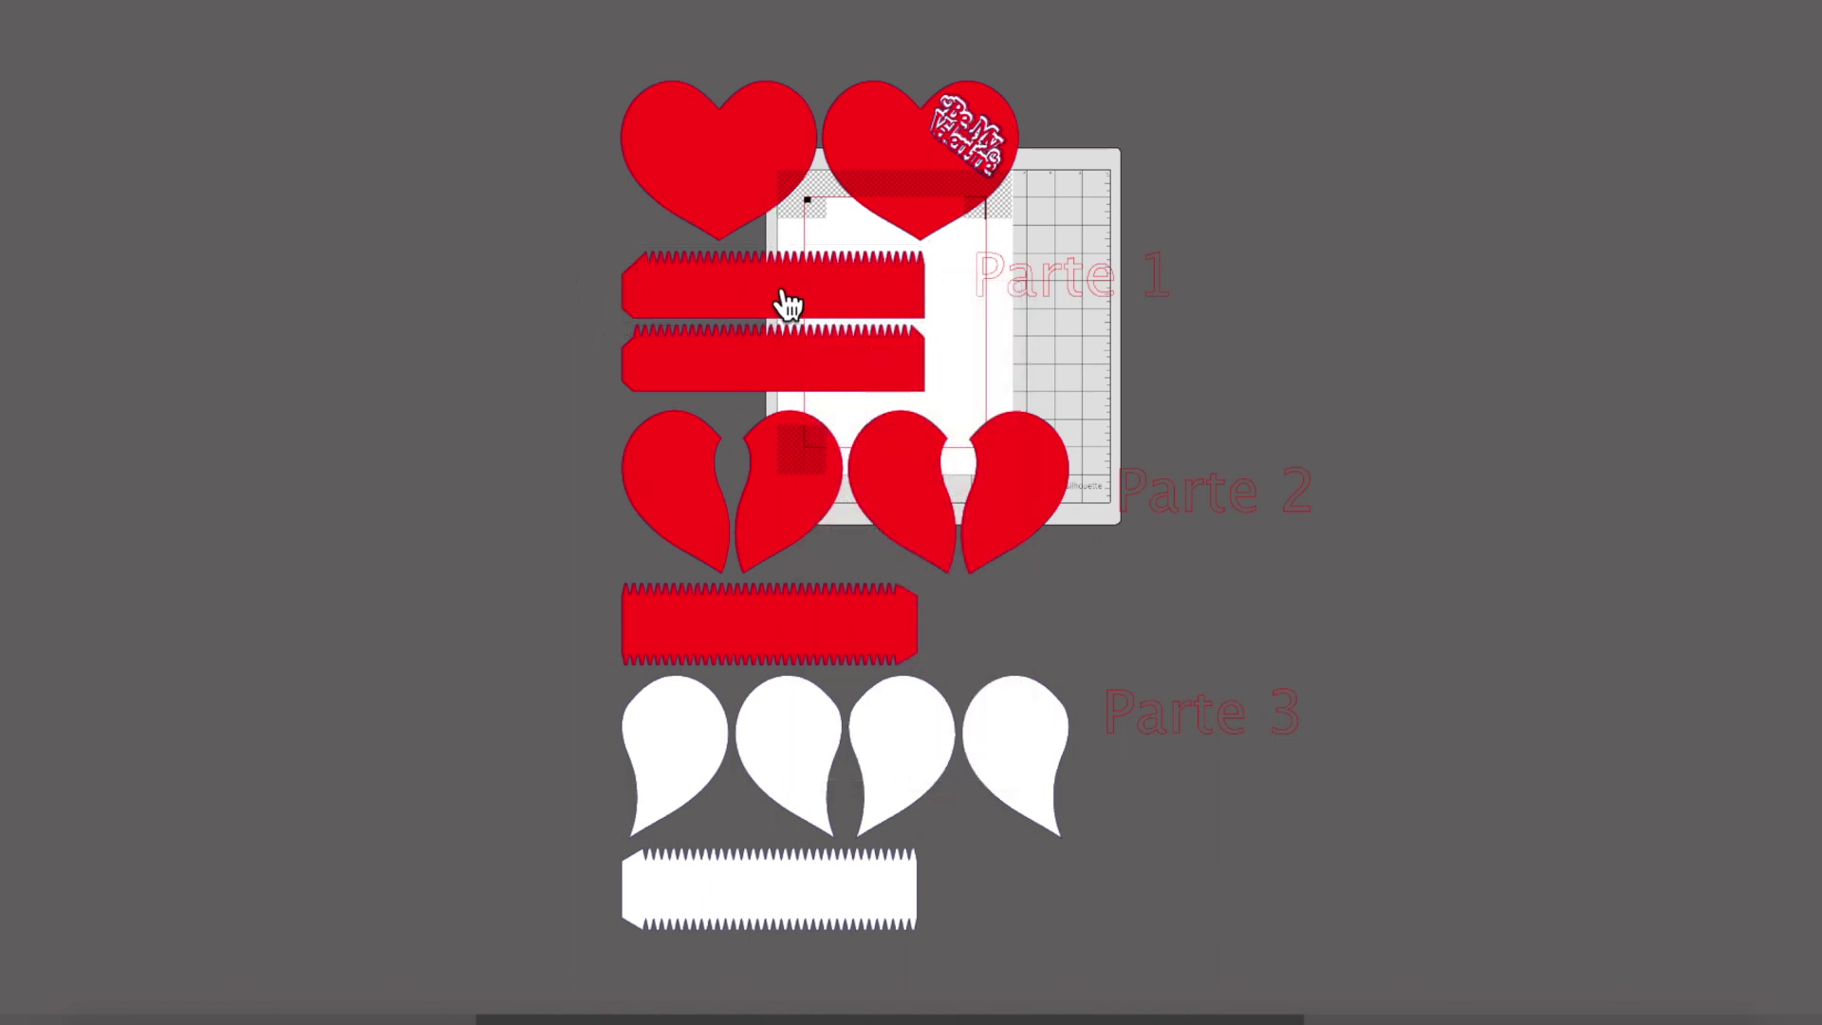
Move the three red strips and the white strip out to the left of the hearts, and the second whole heart to the right
drag(788, 303, 468, 284)
drag(674, 349, 376, 343)
click(744, 637)
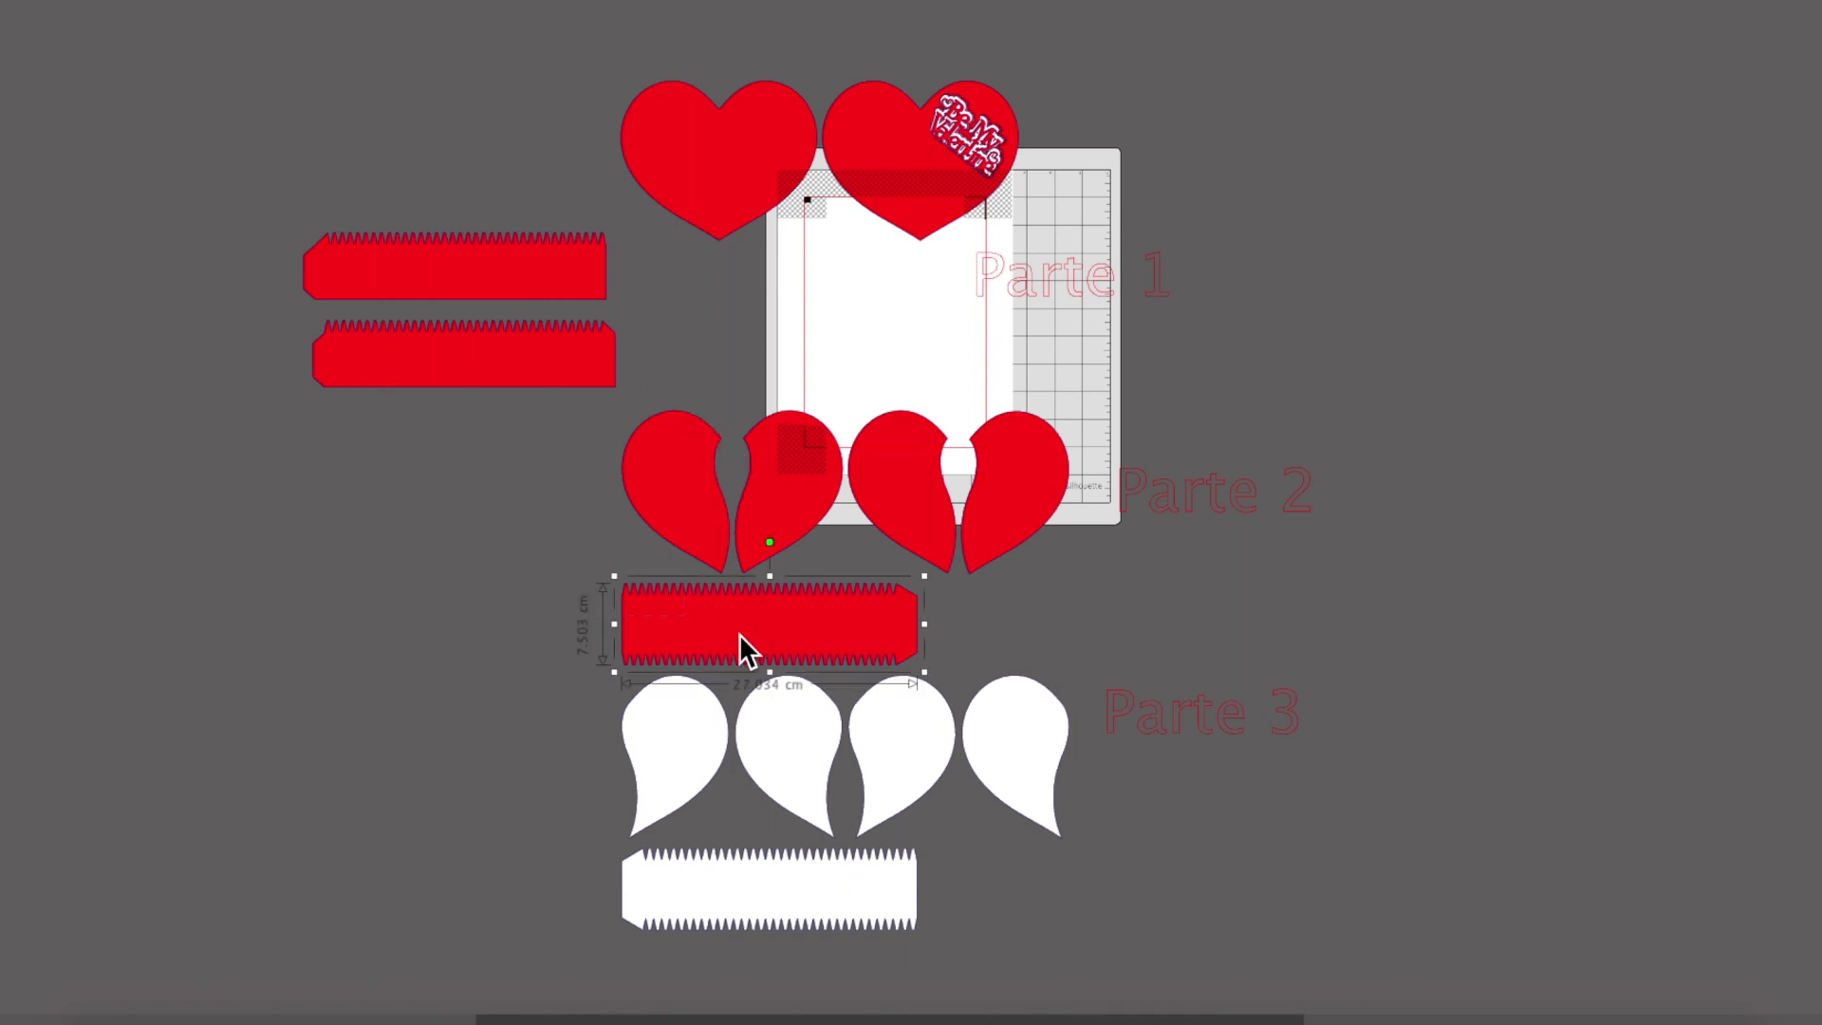
click(555, 592)
drag(780, 655, 510, 607)
click(689, 845)
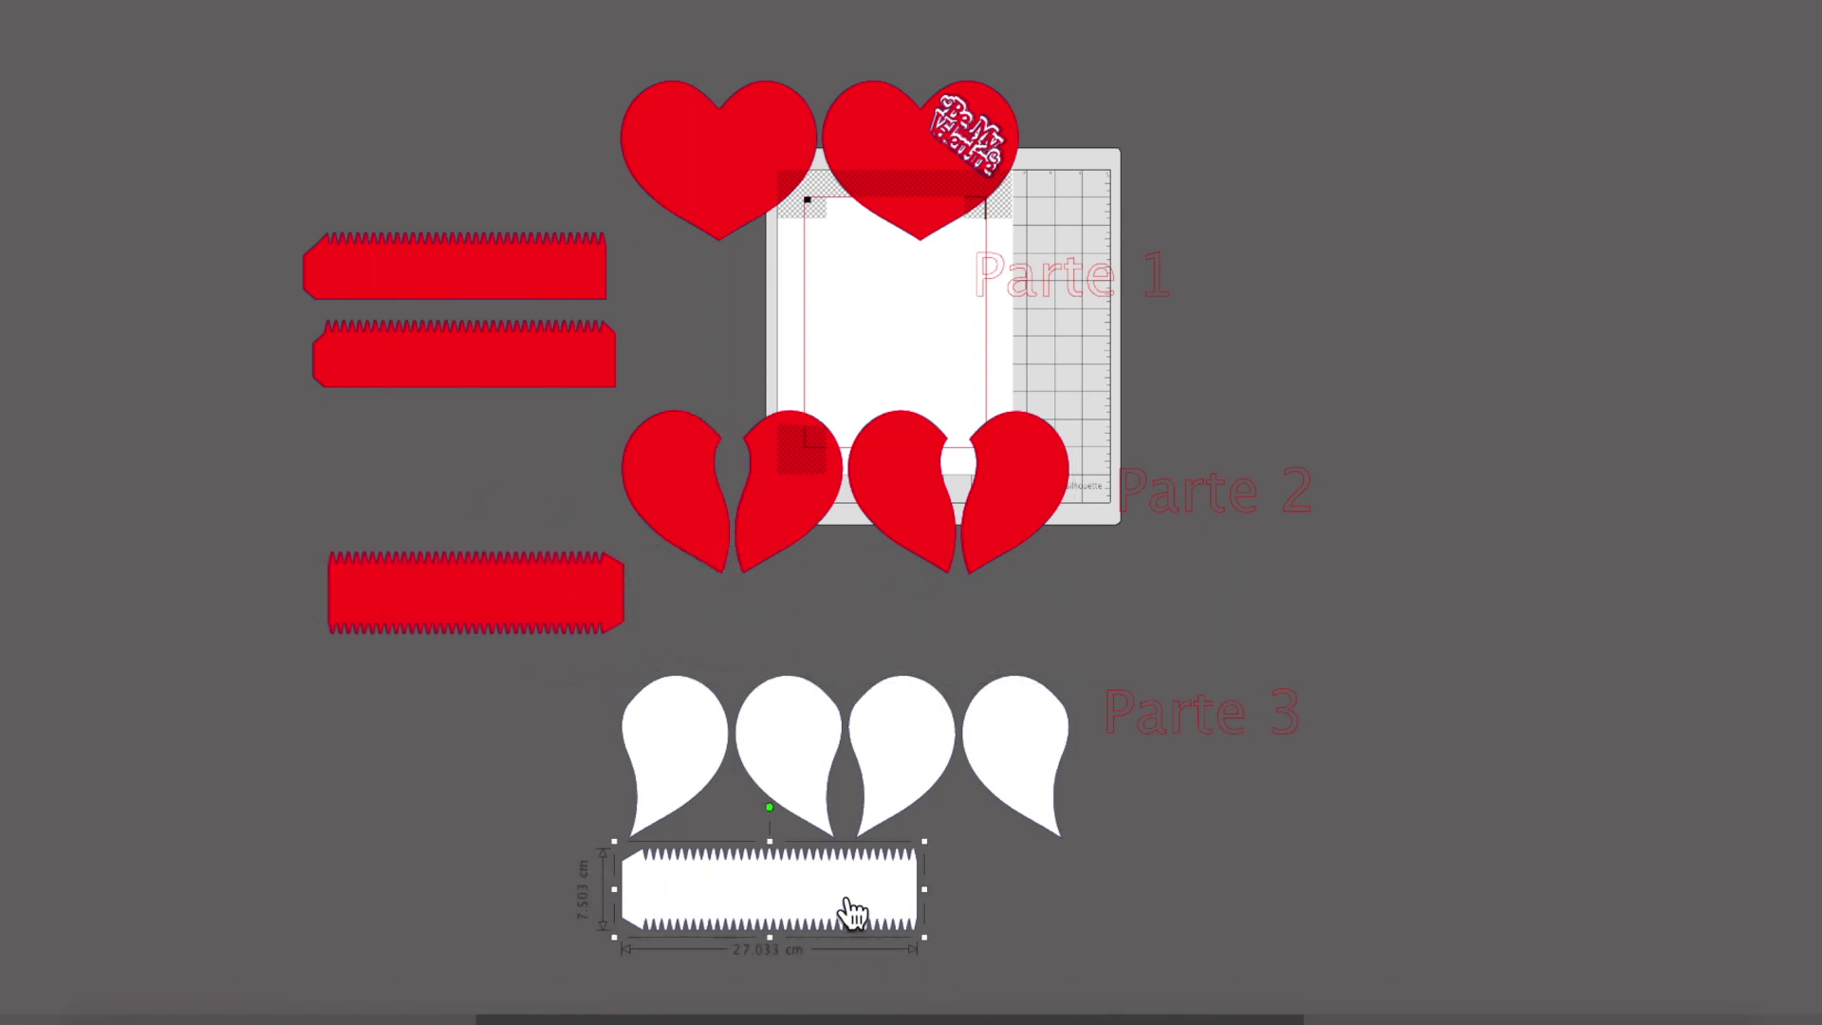
drag(850, 907, 546, 888)
drag(919, 139, 1309, 134)
Ungroup the row of four red half hearts and move the second pair out to the right of the mat
click(1000, 463)
right_click(1000, 463)
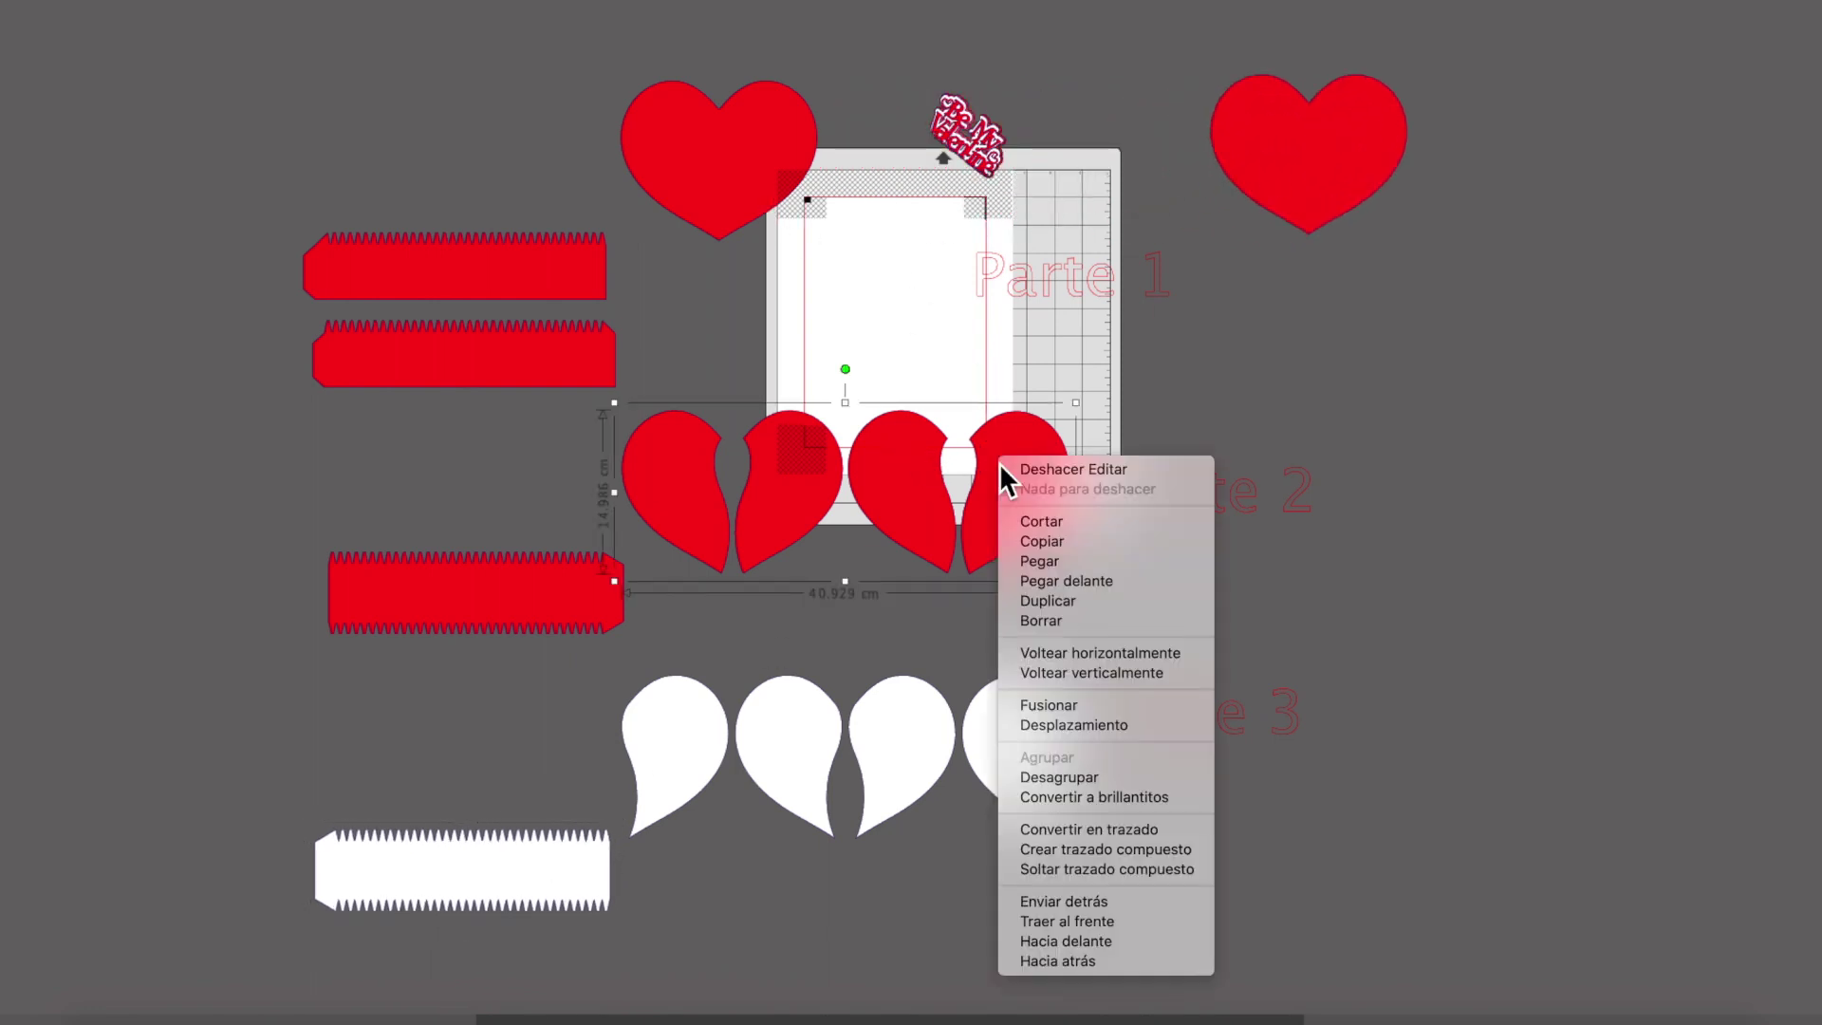
click(1091, 774)
click(939, 401)
click(1006, 474)
drag(1006, 474, 1404, 334)
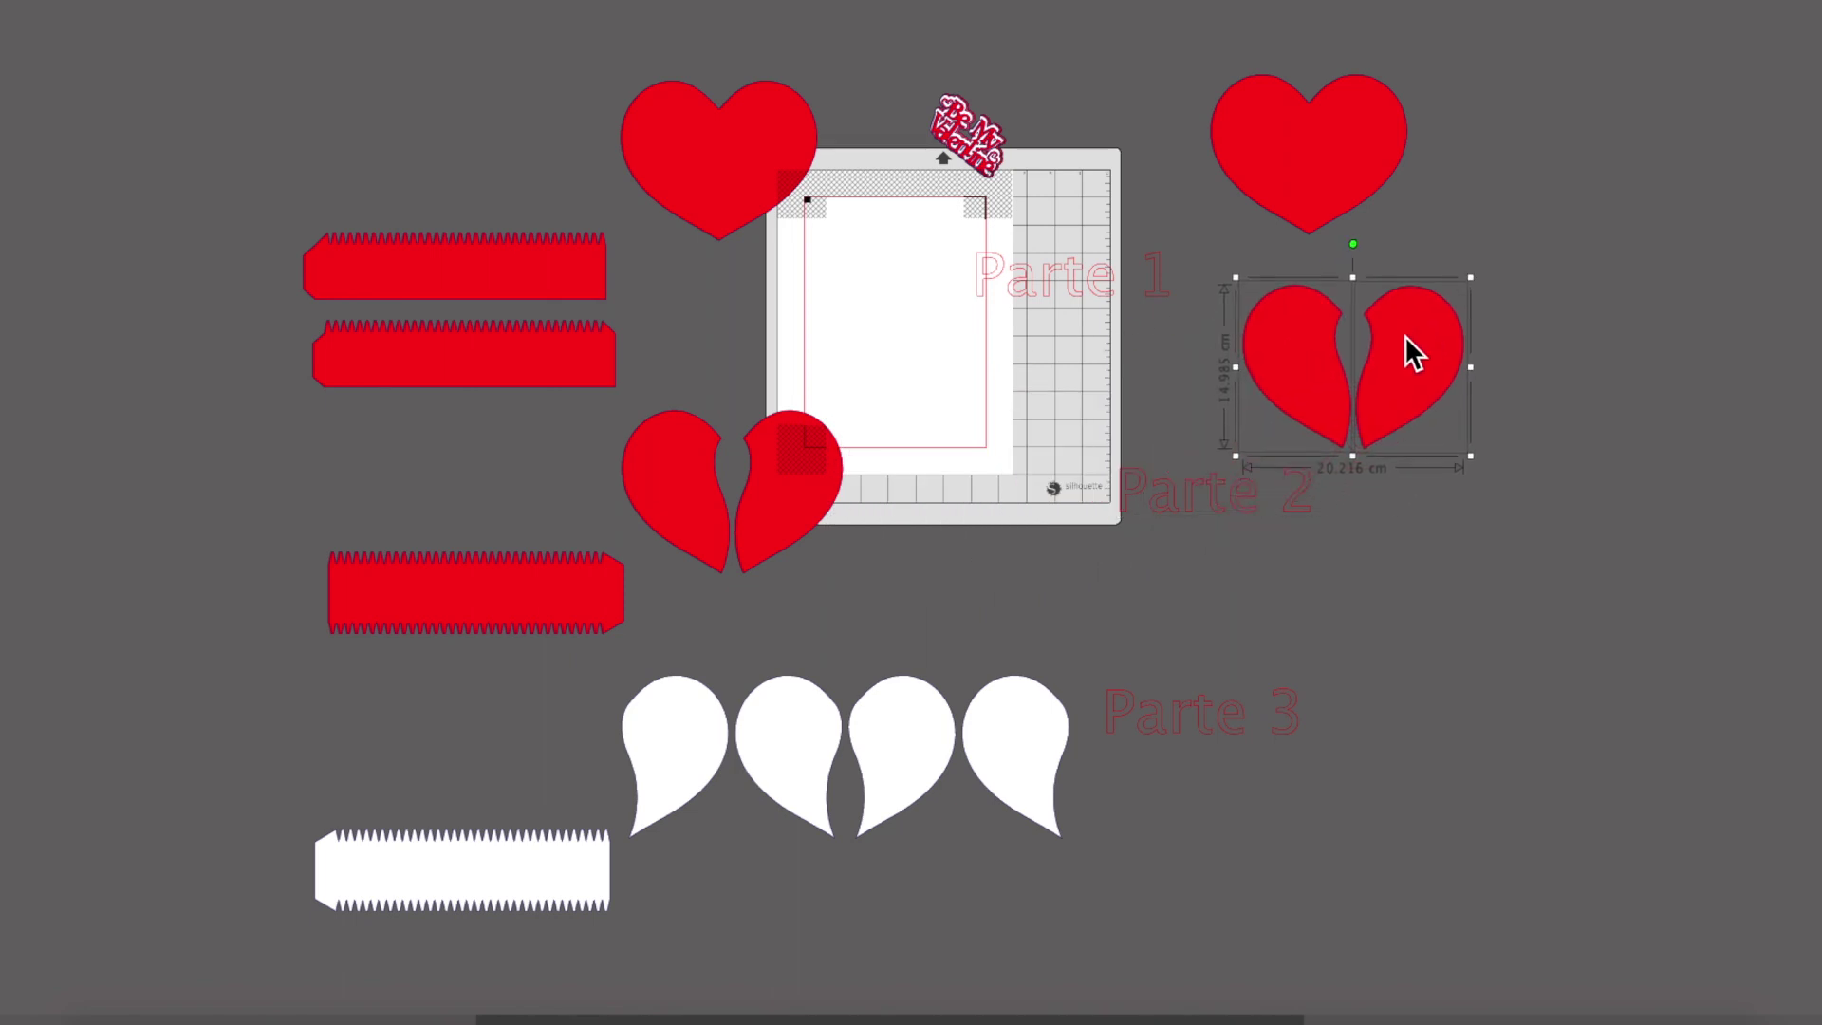
Move the second pair of white half hearts out to the right, and place the first whole heart and the top red strip on the page
click(1564, 455)
drag(900, 654, 1547, 631)
drag(762, 142, 903, 235)
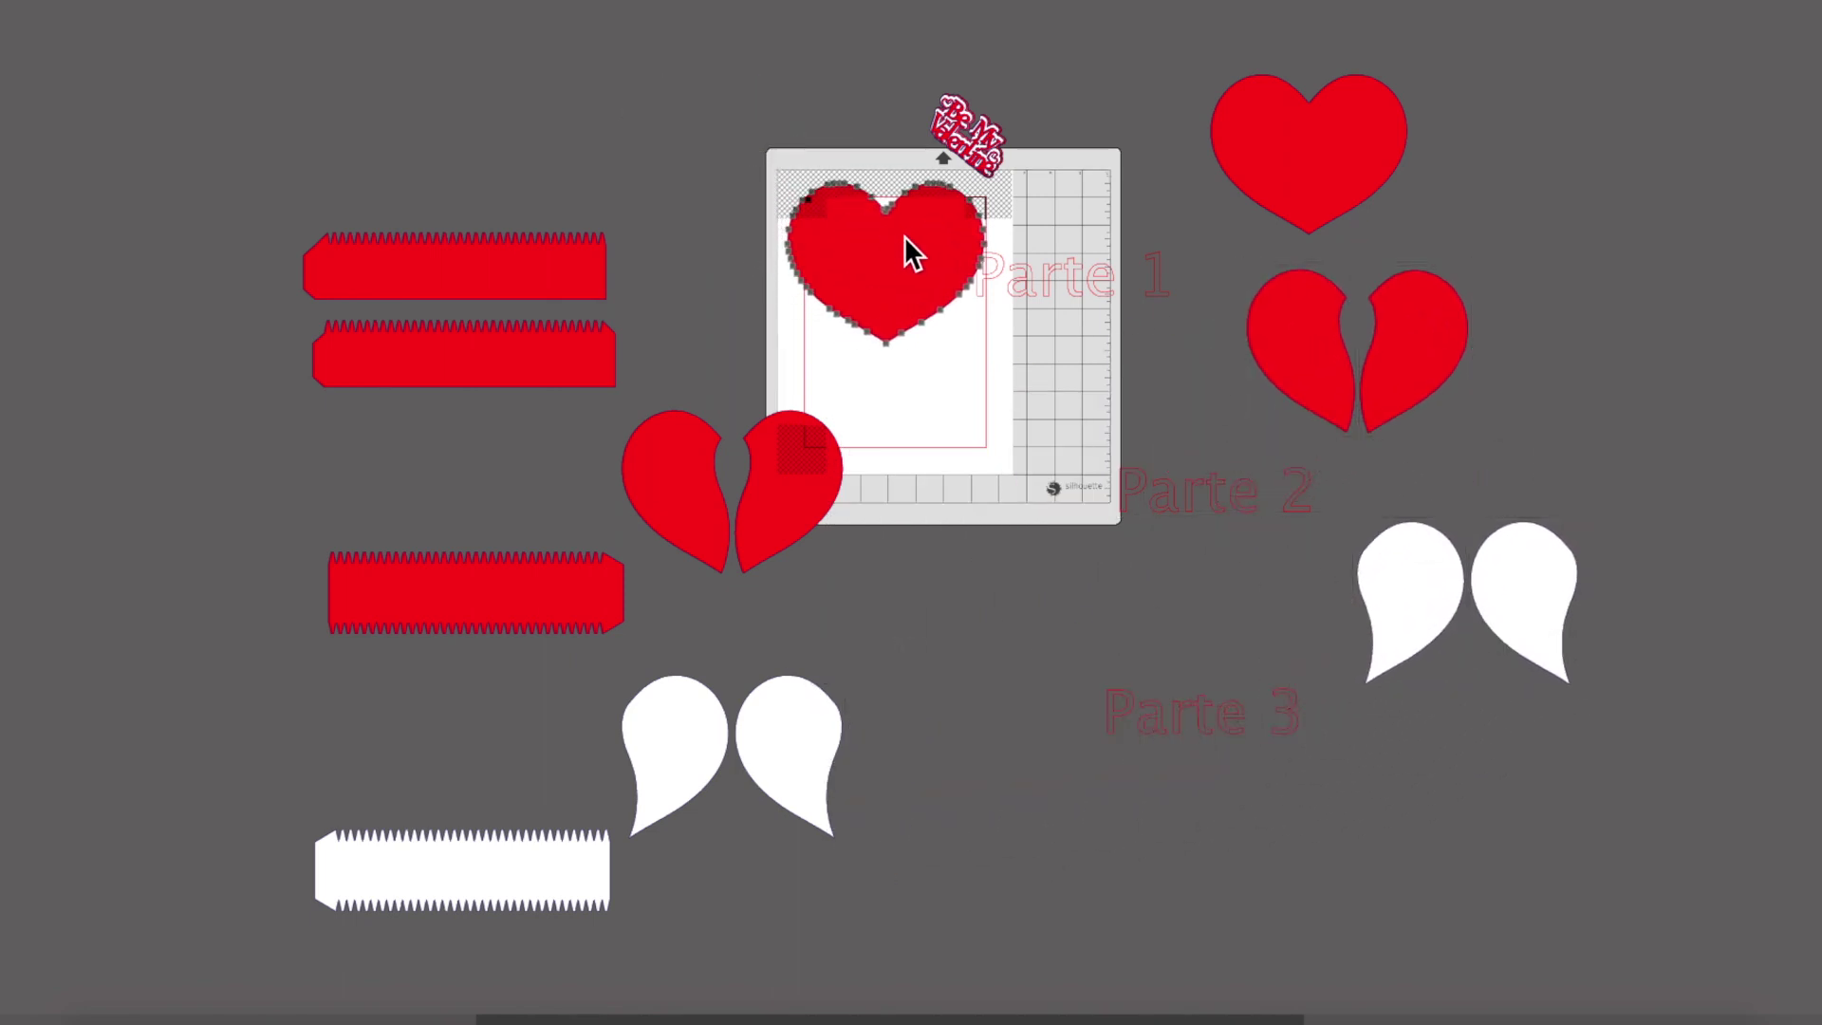
drag(532, 274, 945, 381)
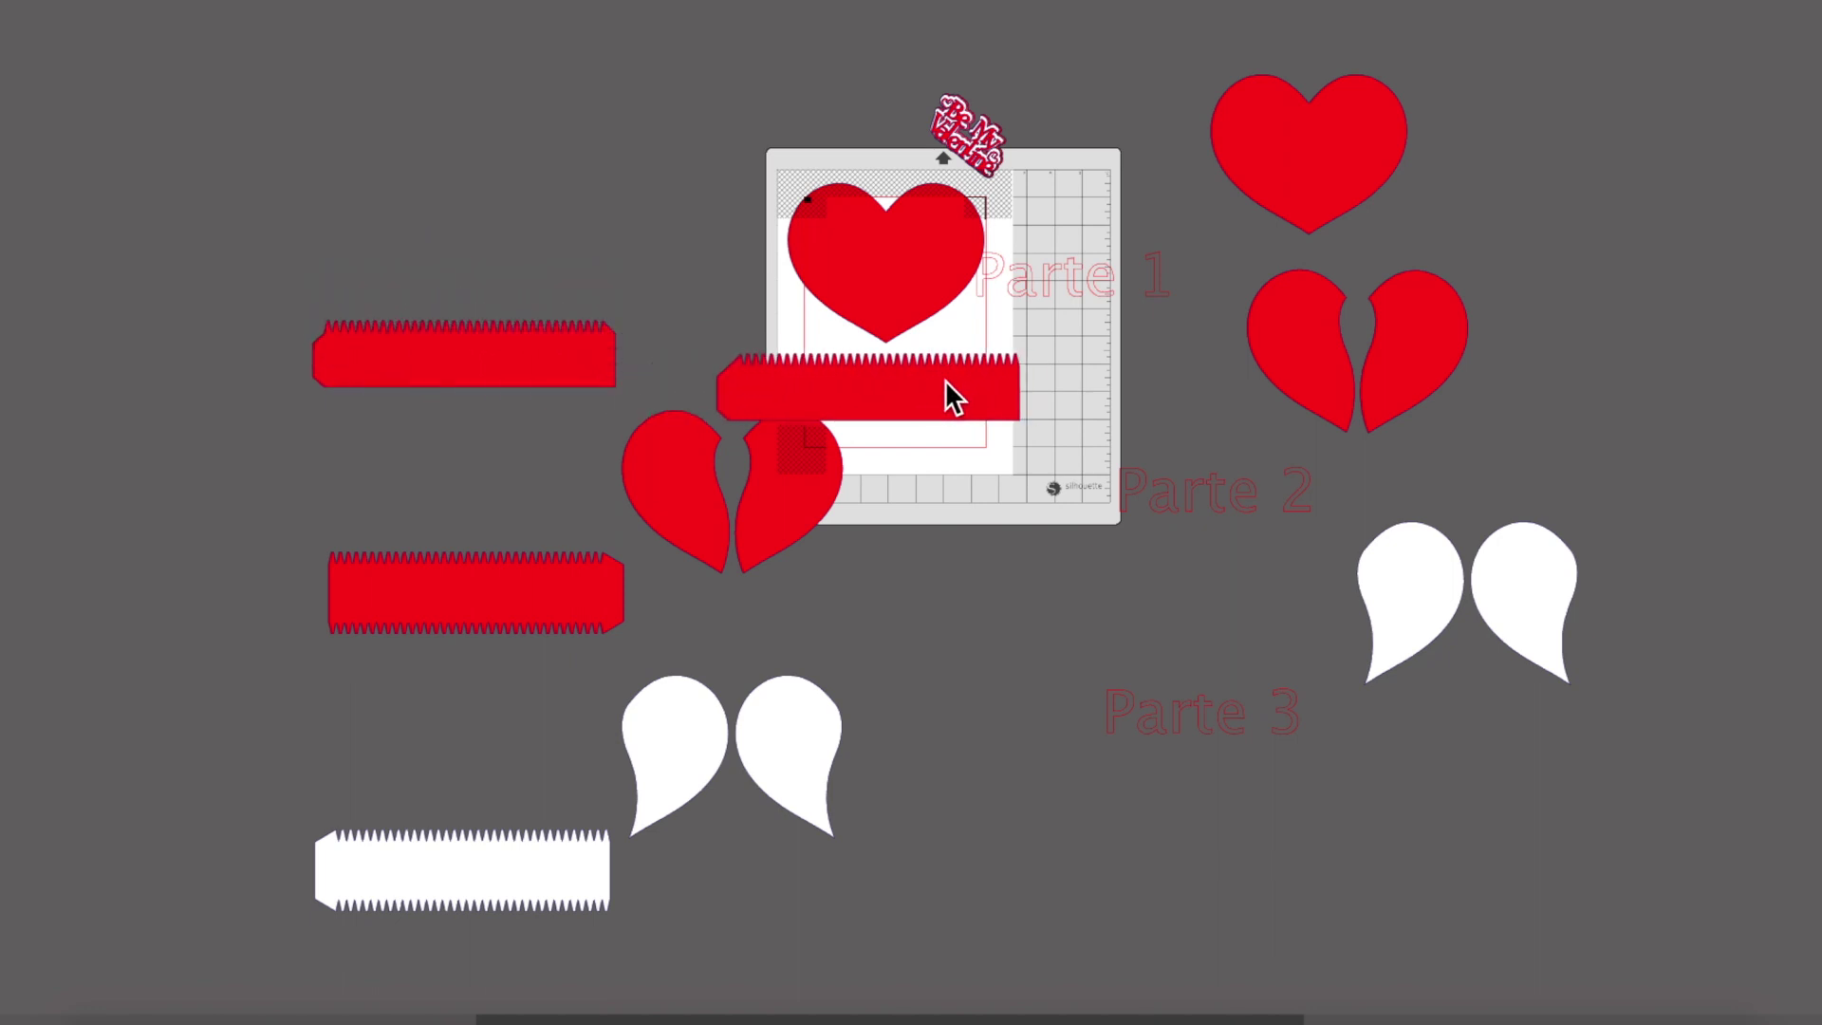
Clear the mat by moving the remaining half hearts down and the Be My Valentine lettering and the Parte 1 label away from it
click(617, 237)
drag(839, 508, 815, 585)
click(926, 760)
drag(692, 712, 710, 800)
click(925, 778)
drag(987, 145, 1096, 45)
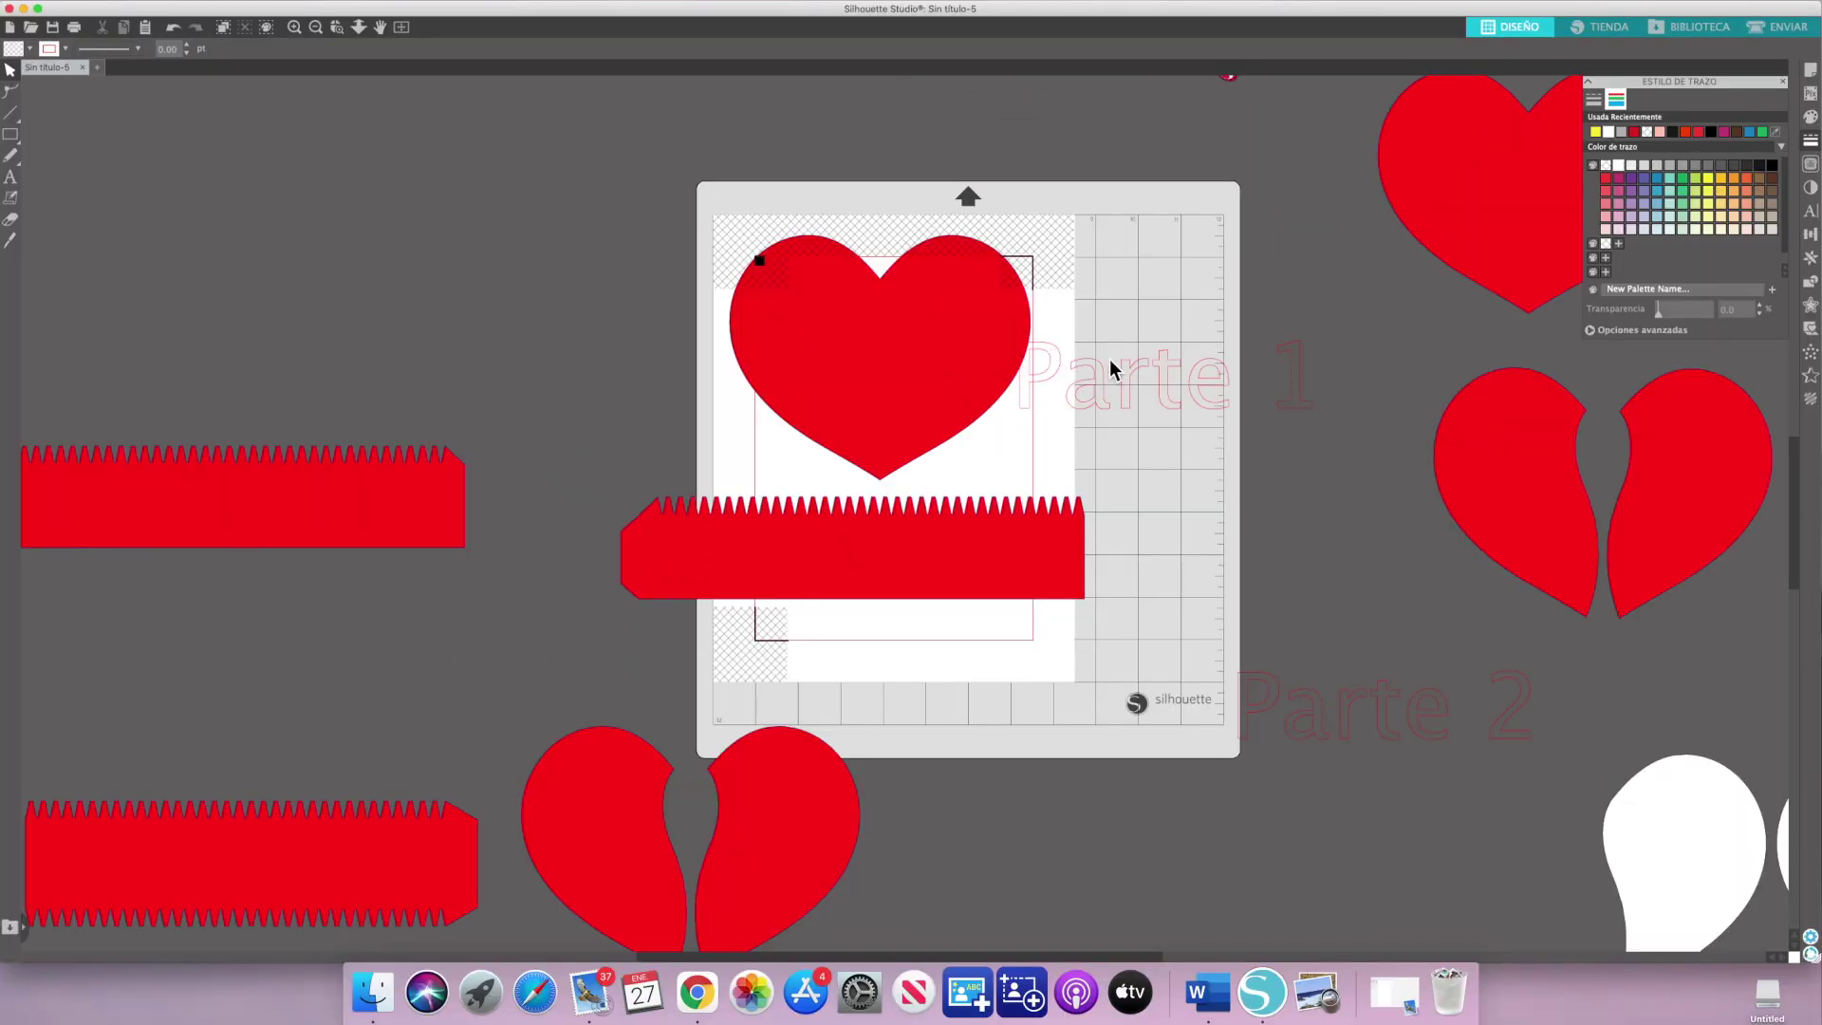
click(1132, 372)
drag(1131, 371, 1437, 362)
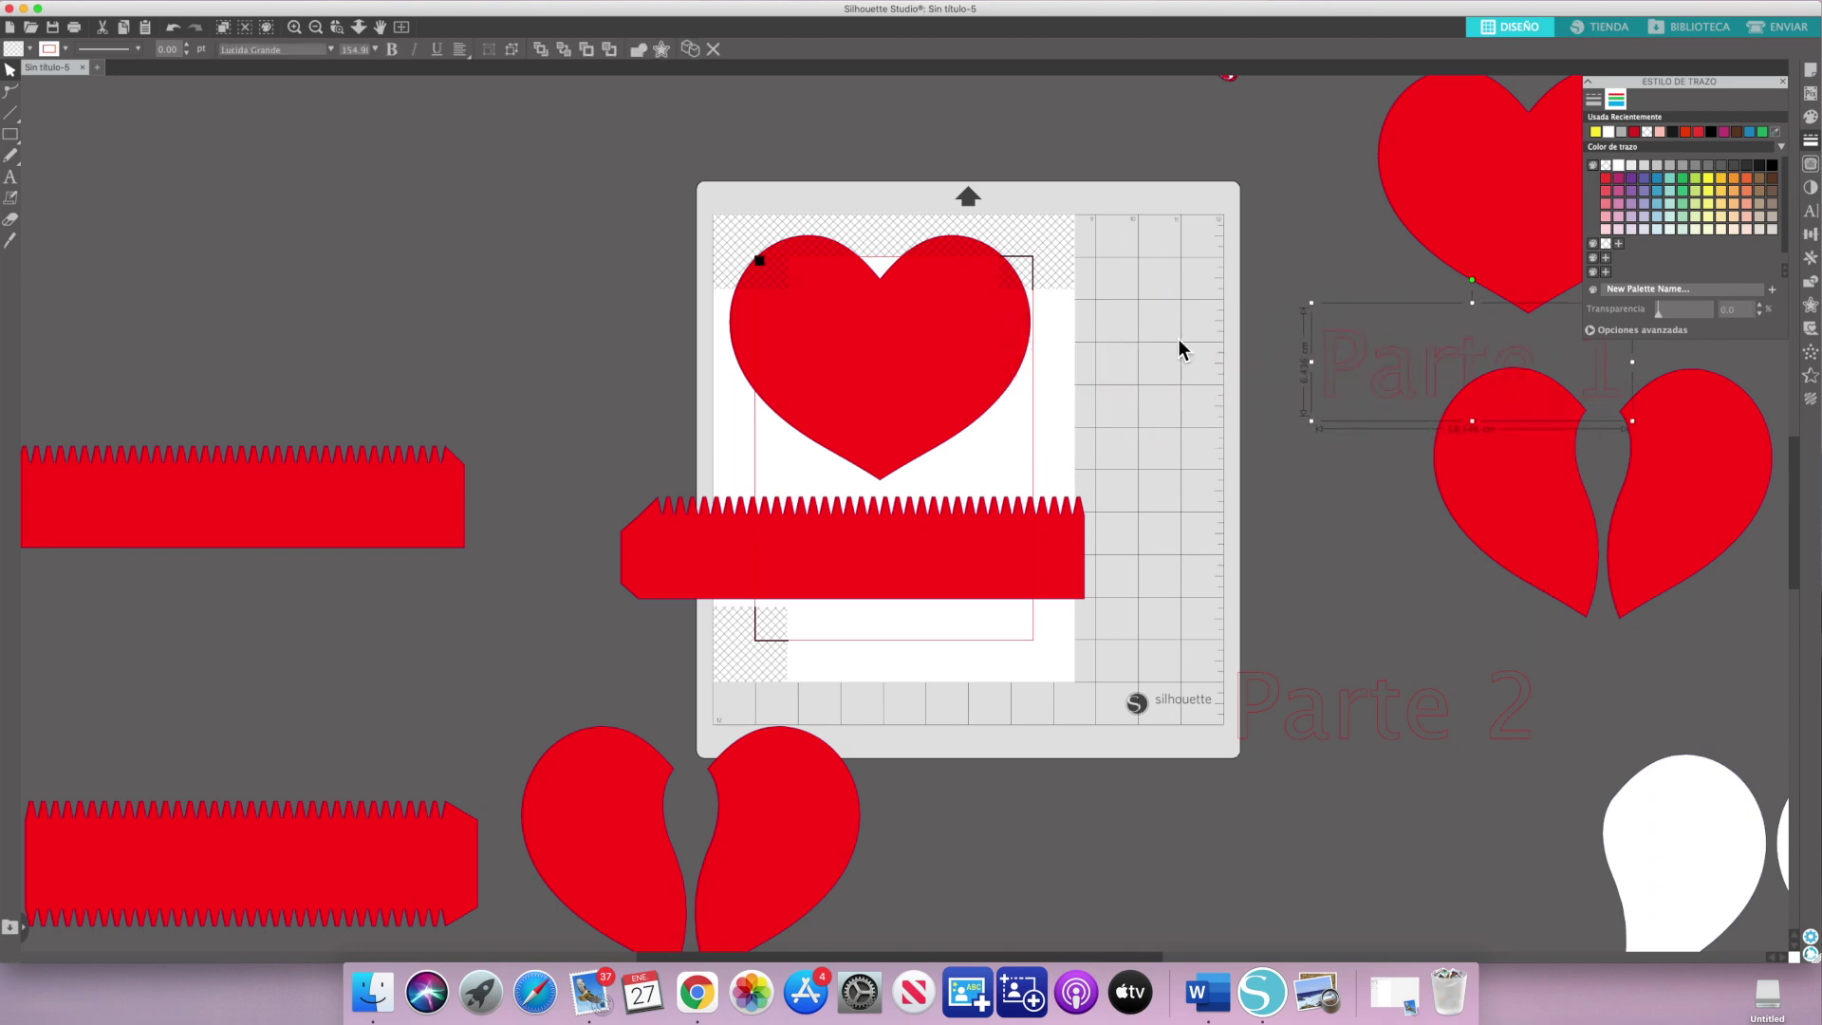
Clear the registration marks from the page with the Encendida option and show the print borders
click(837, 339)
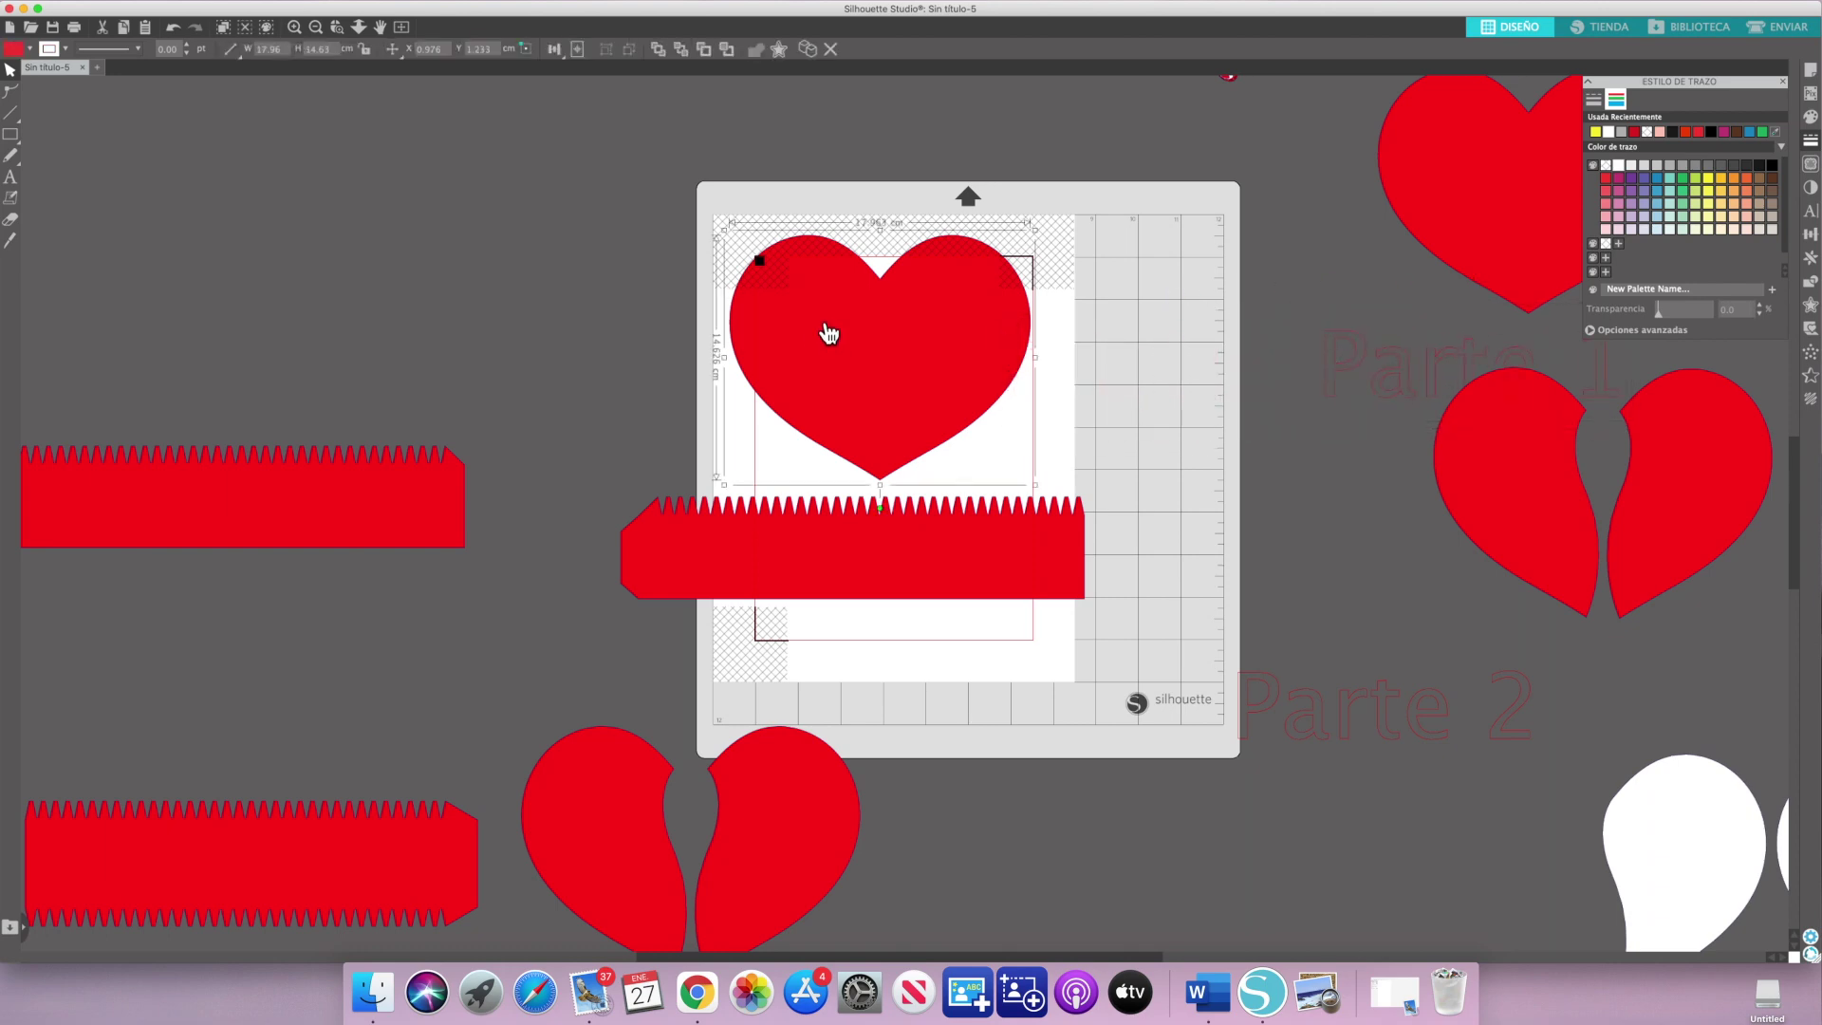
click(1809, 70)
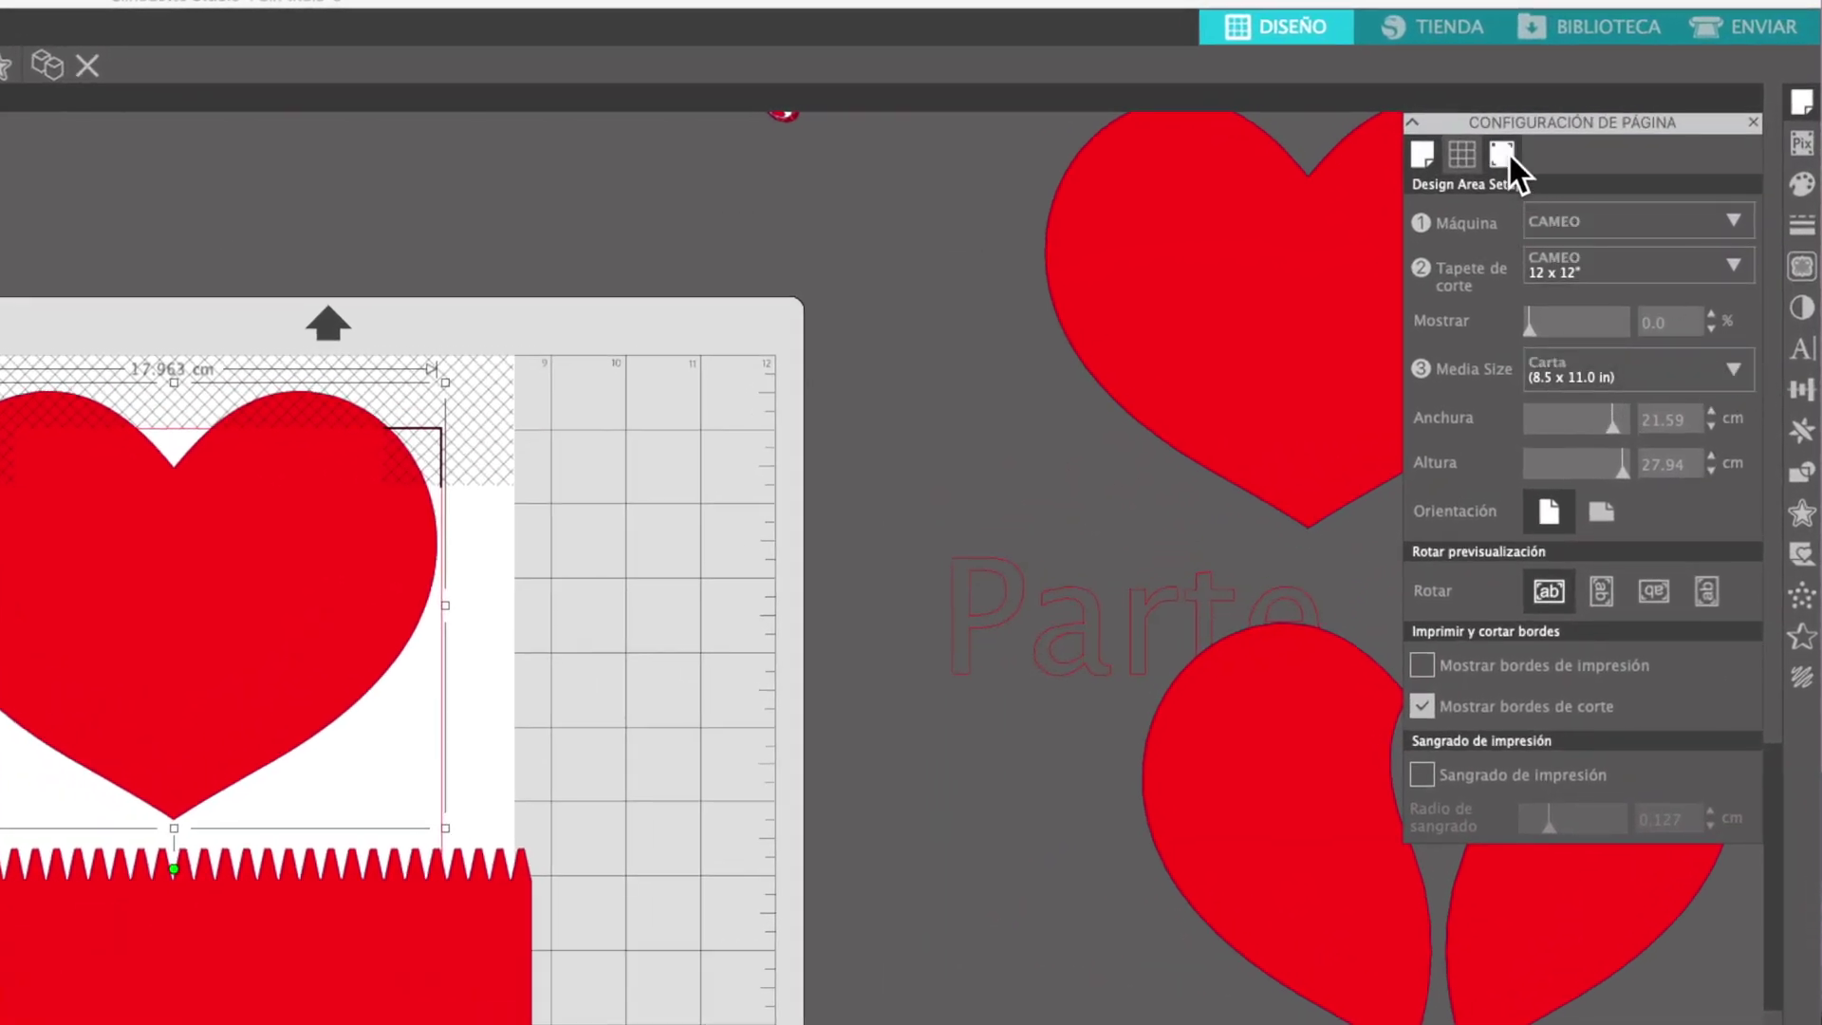
click(1503, 153)
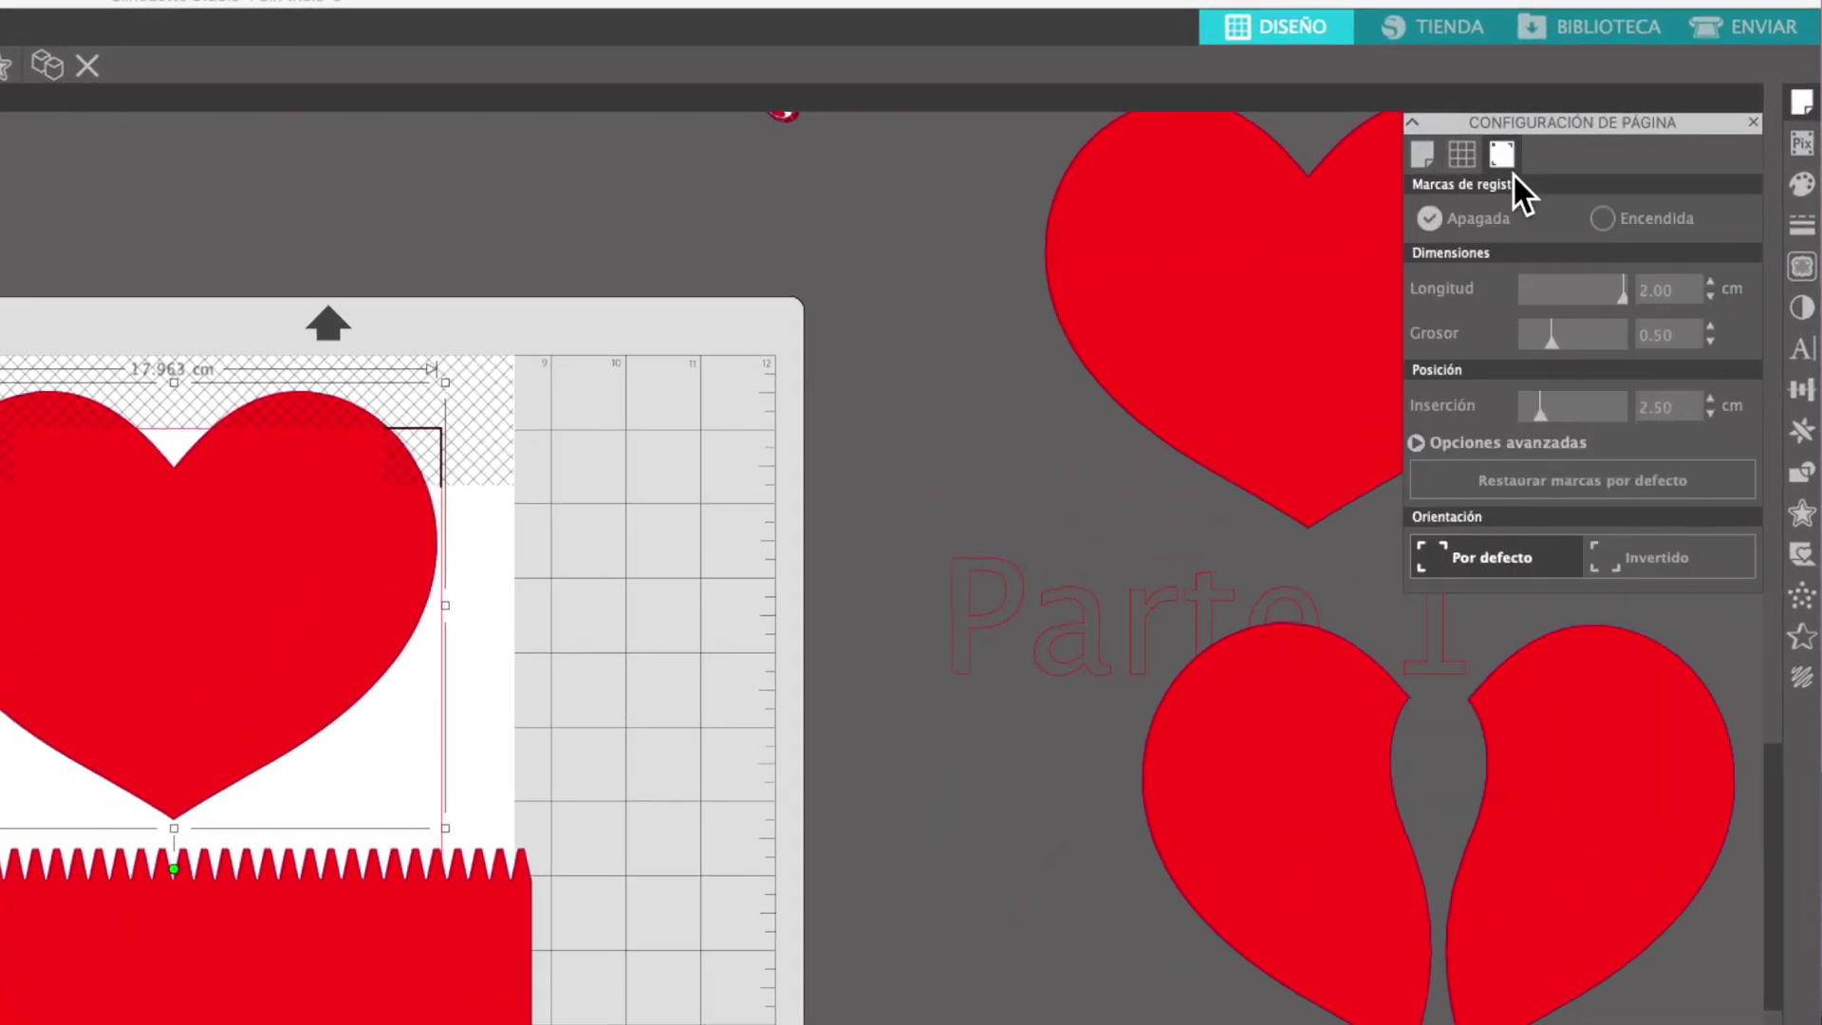
click(1603, 220)
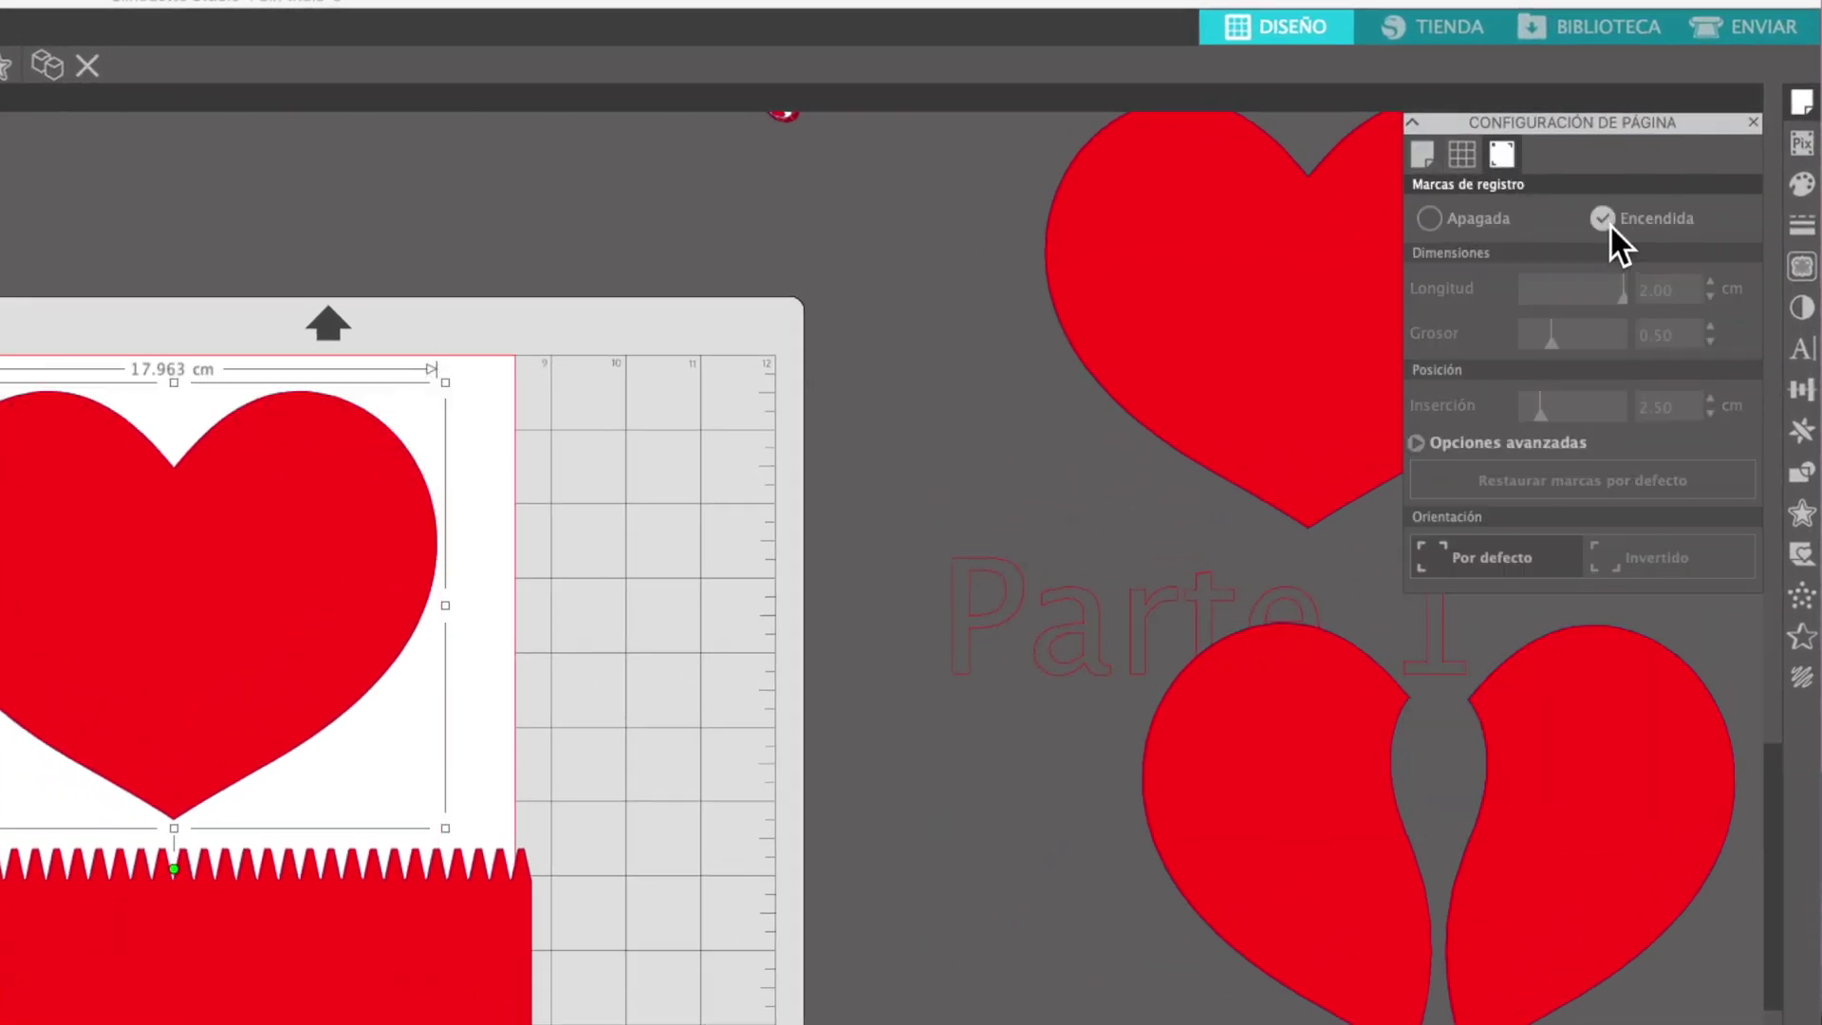
click(1424, 152)
click(1423, 667)
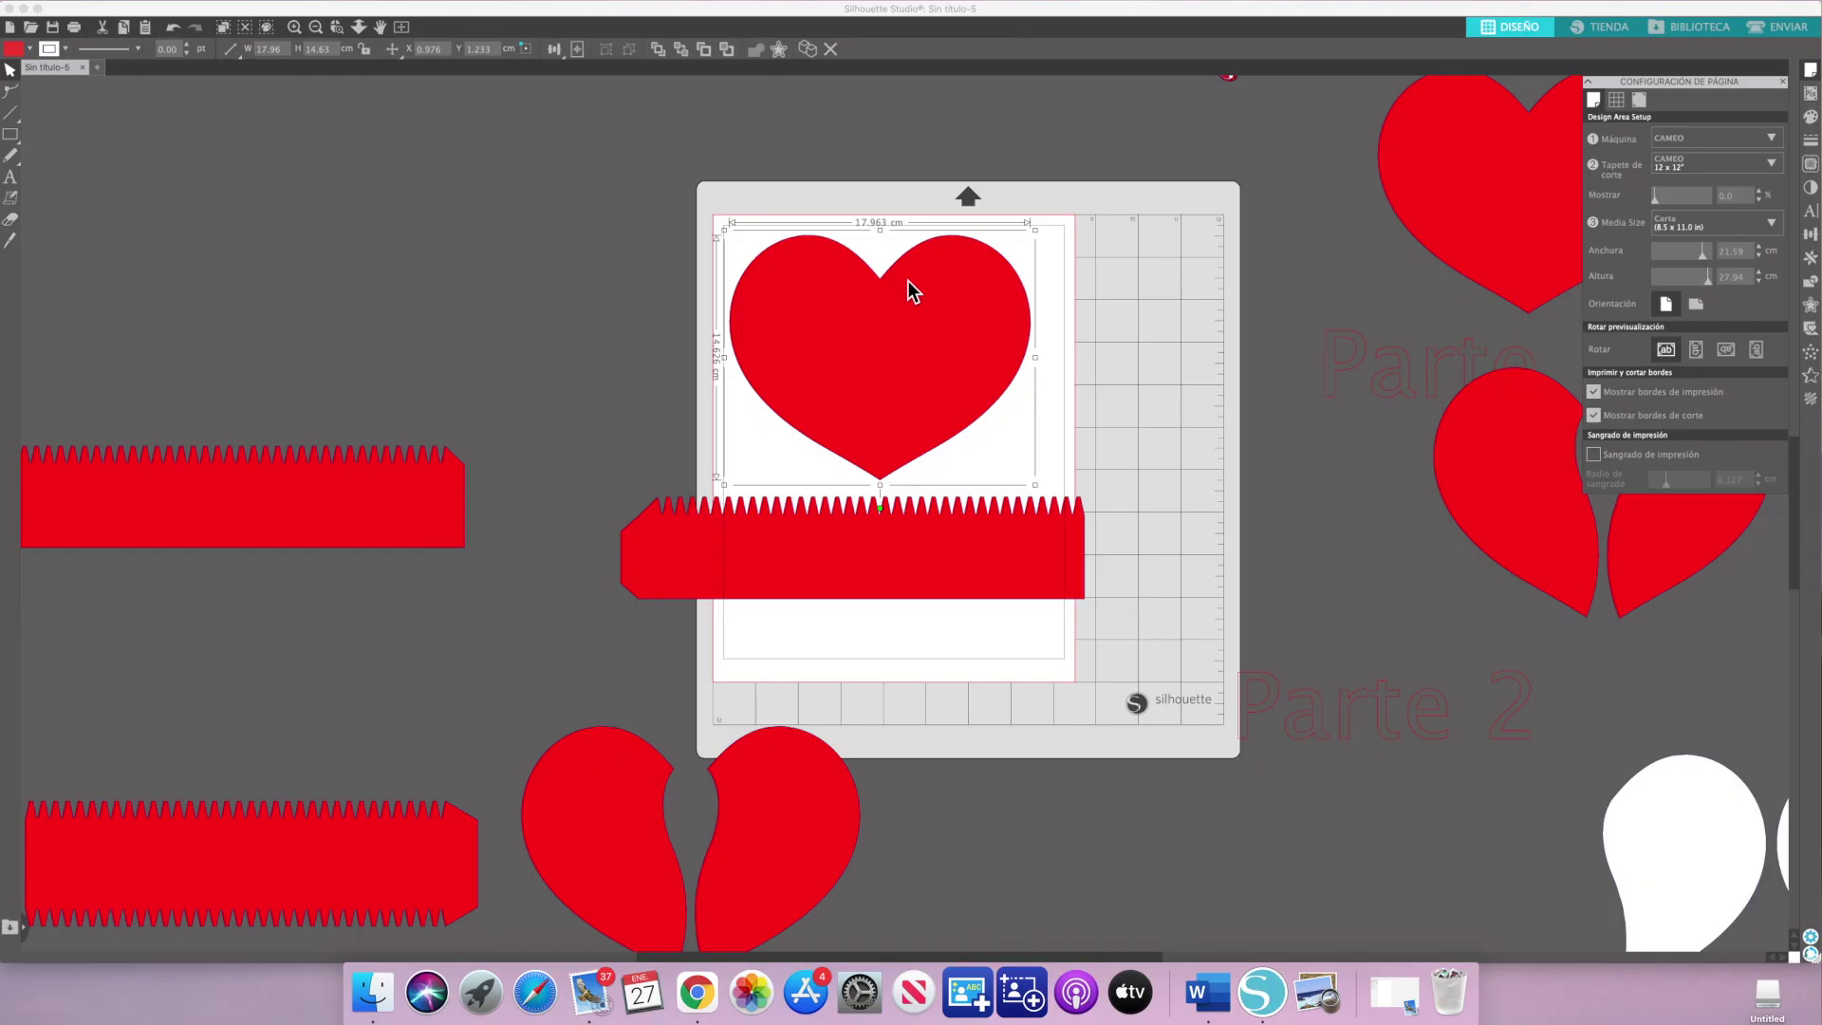
click(480, 465)
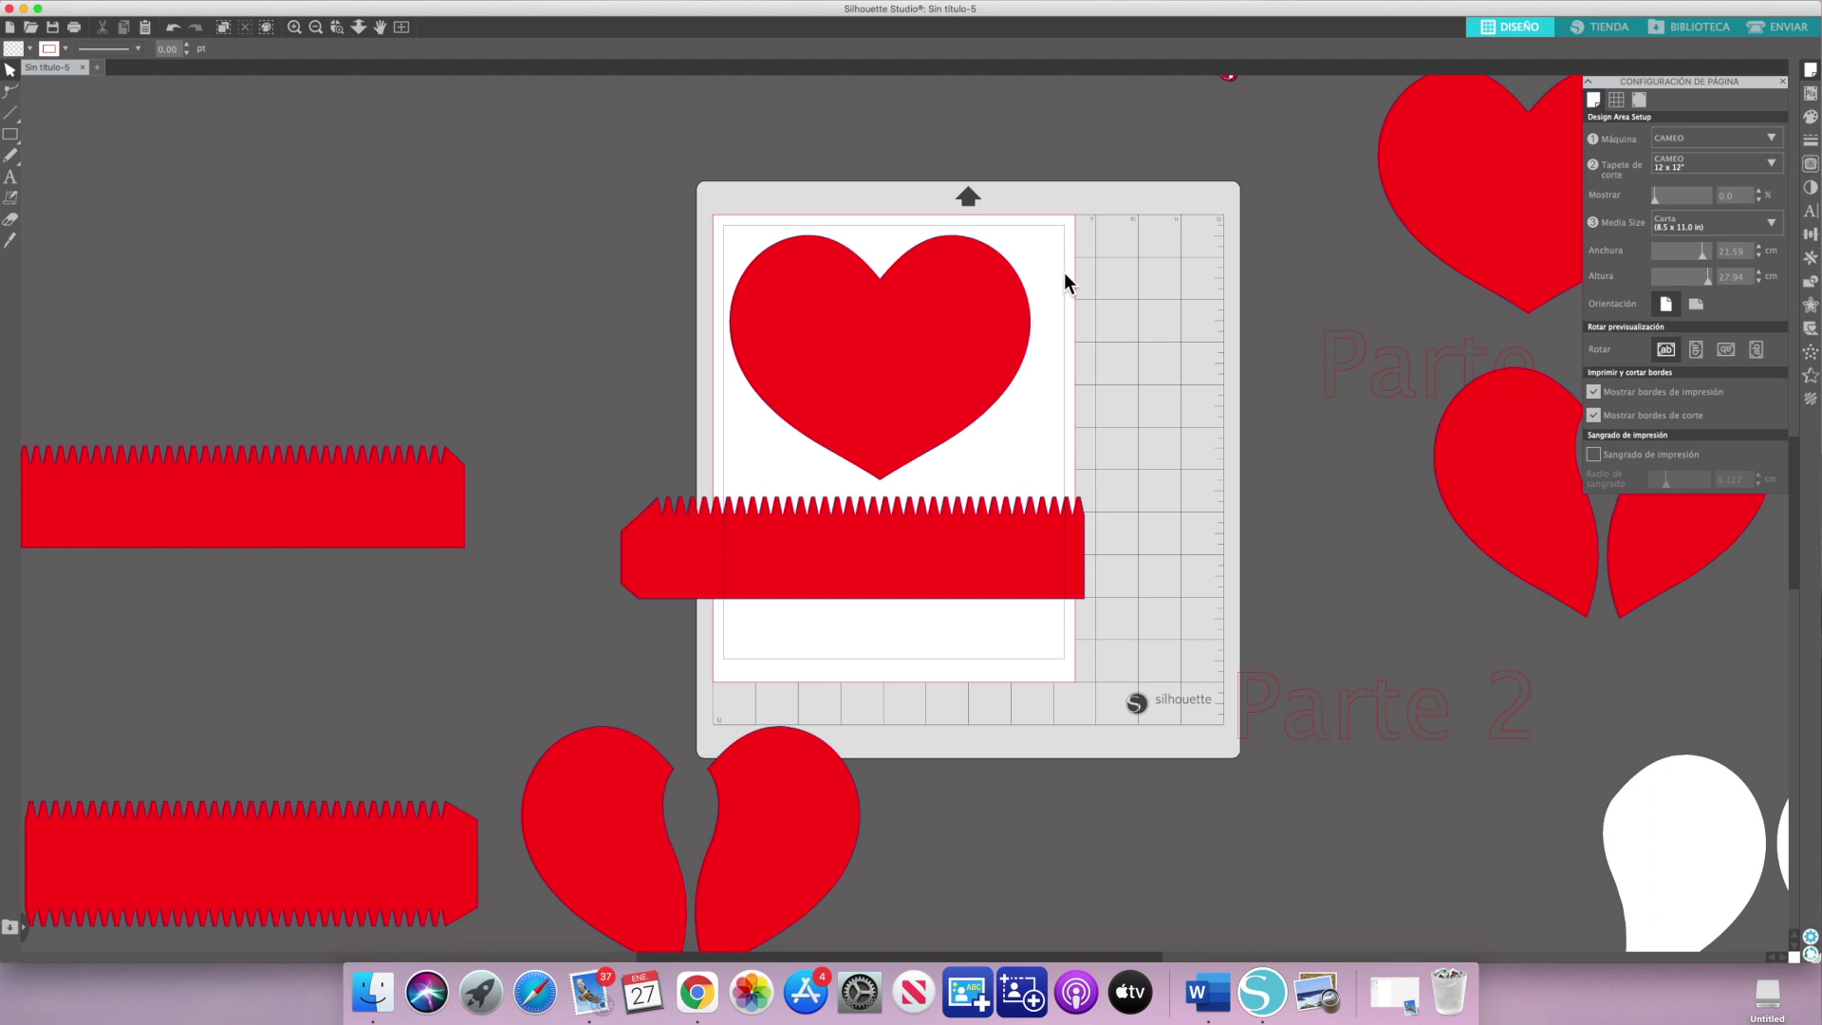
Shift the whole heart slightly right within the print borders and move the red strip off the page, beneath the other one-sided strip
drag(951, 298, 974, 298)
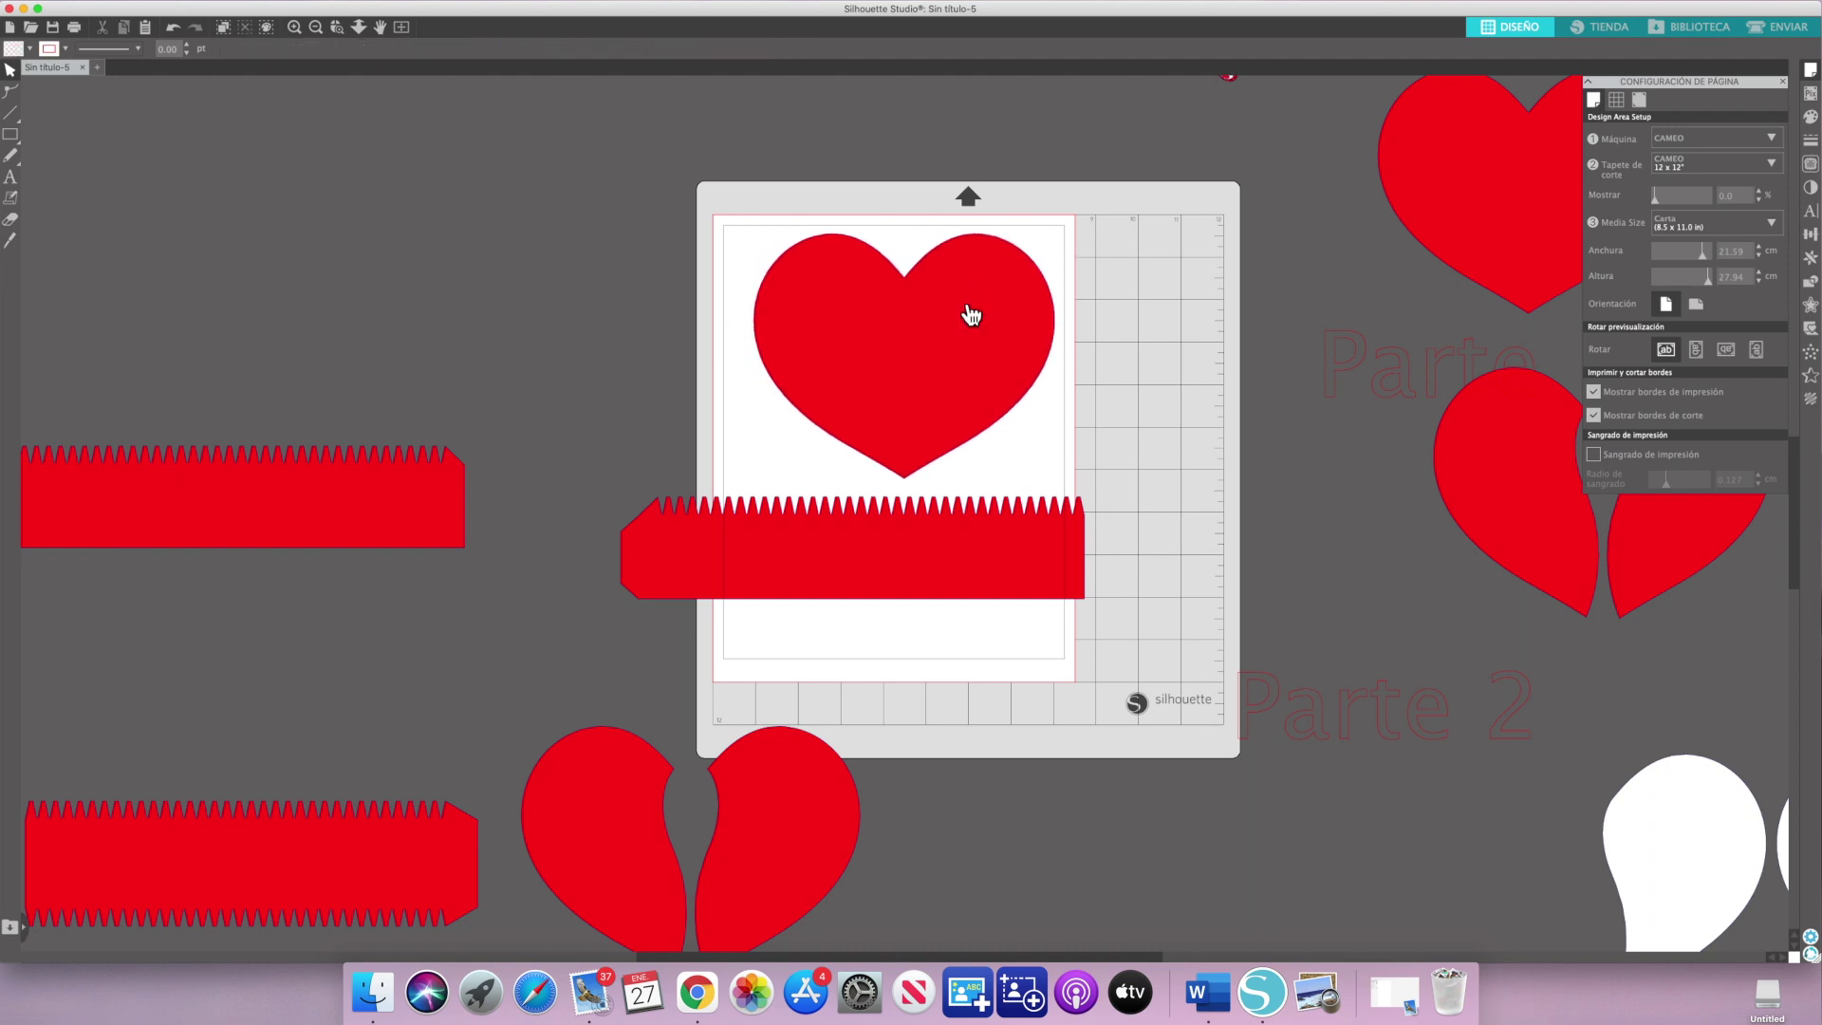
drag(911, 539, 332, 565)
drag(484, 570, 433, 590)
Place the left red half heart below the whole heart on the page, rotated to fit, and move the other half slightly left
drag(570, 760, 764, 470)
drag(793, 718, 998, 593)
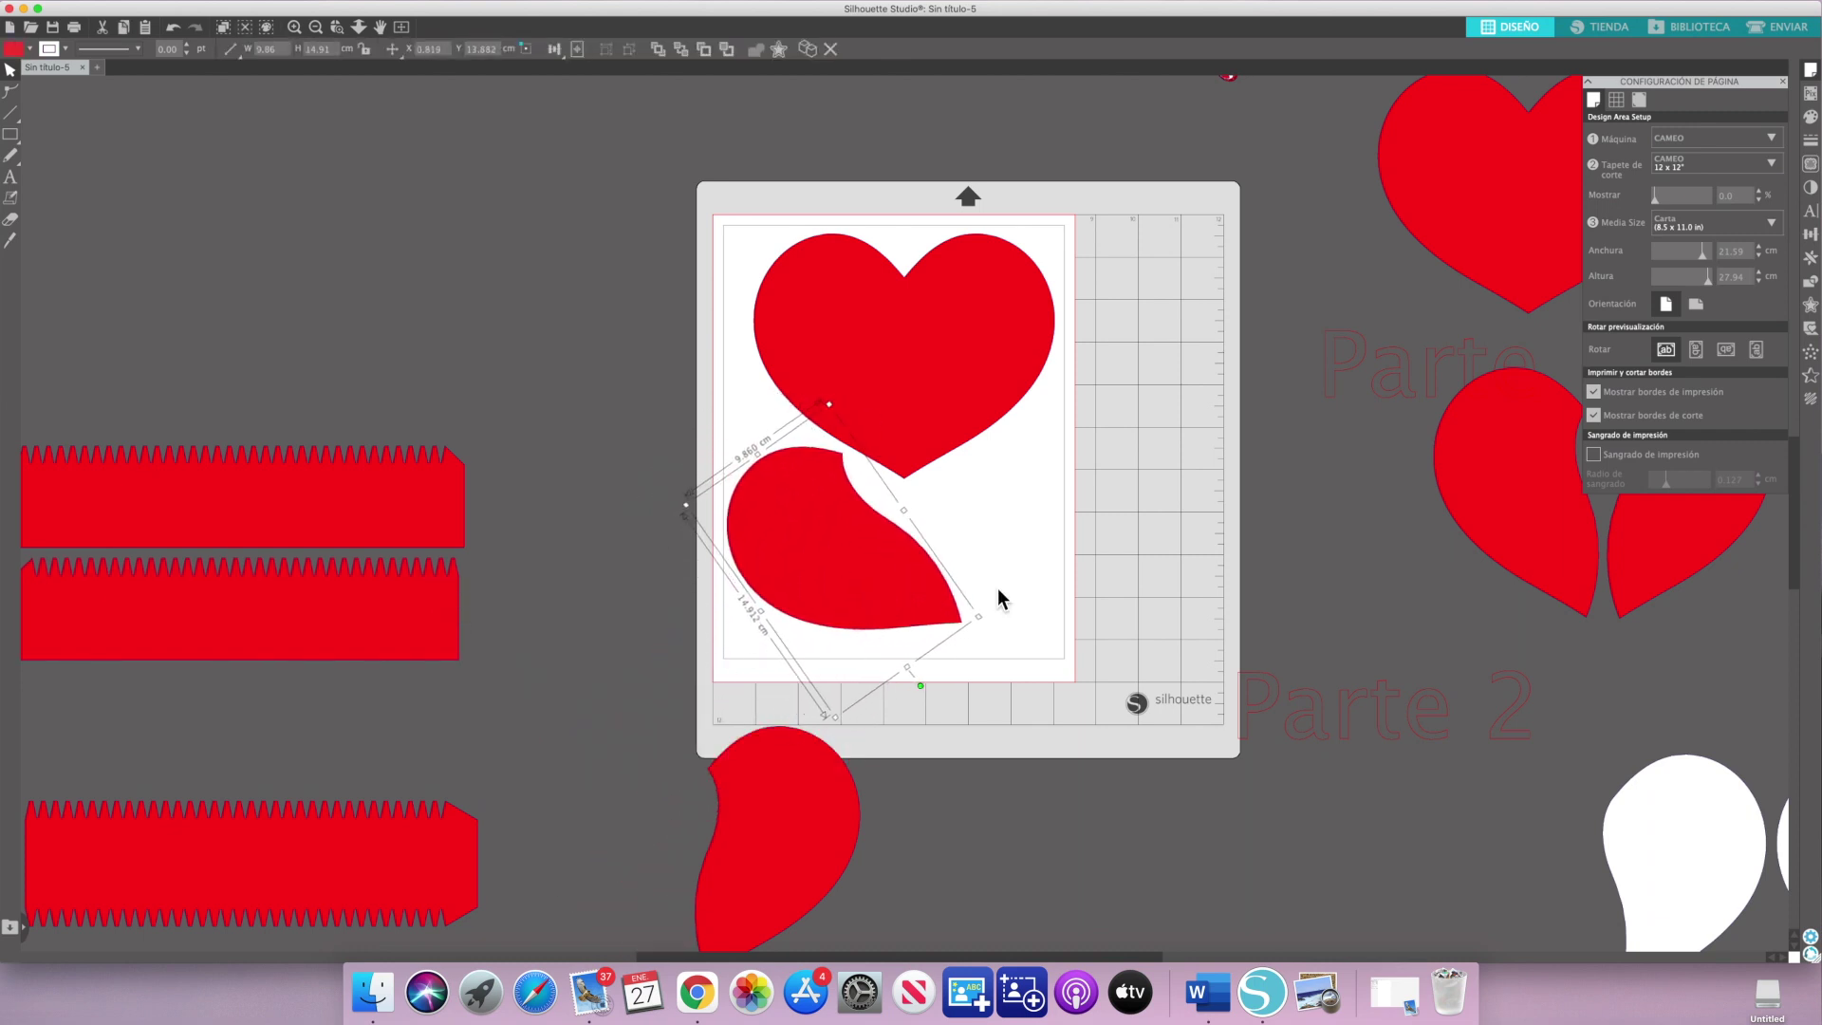
drag(813, 822, 765, 797)
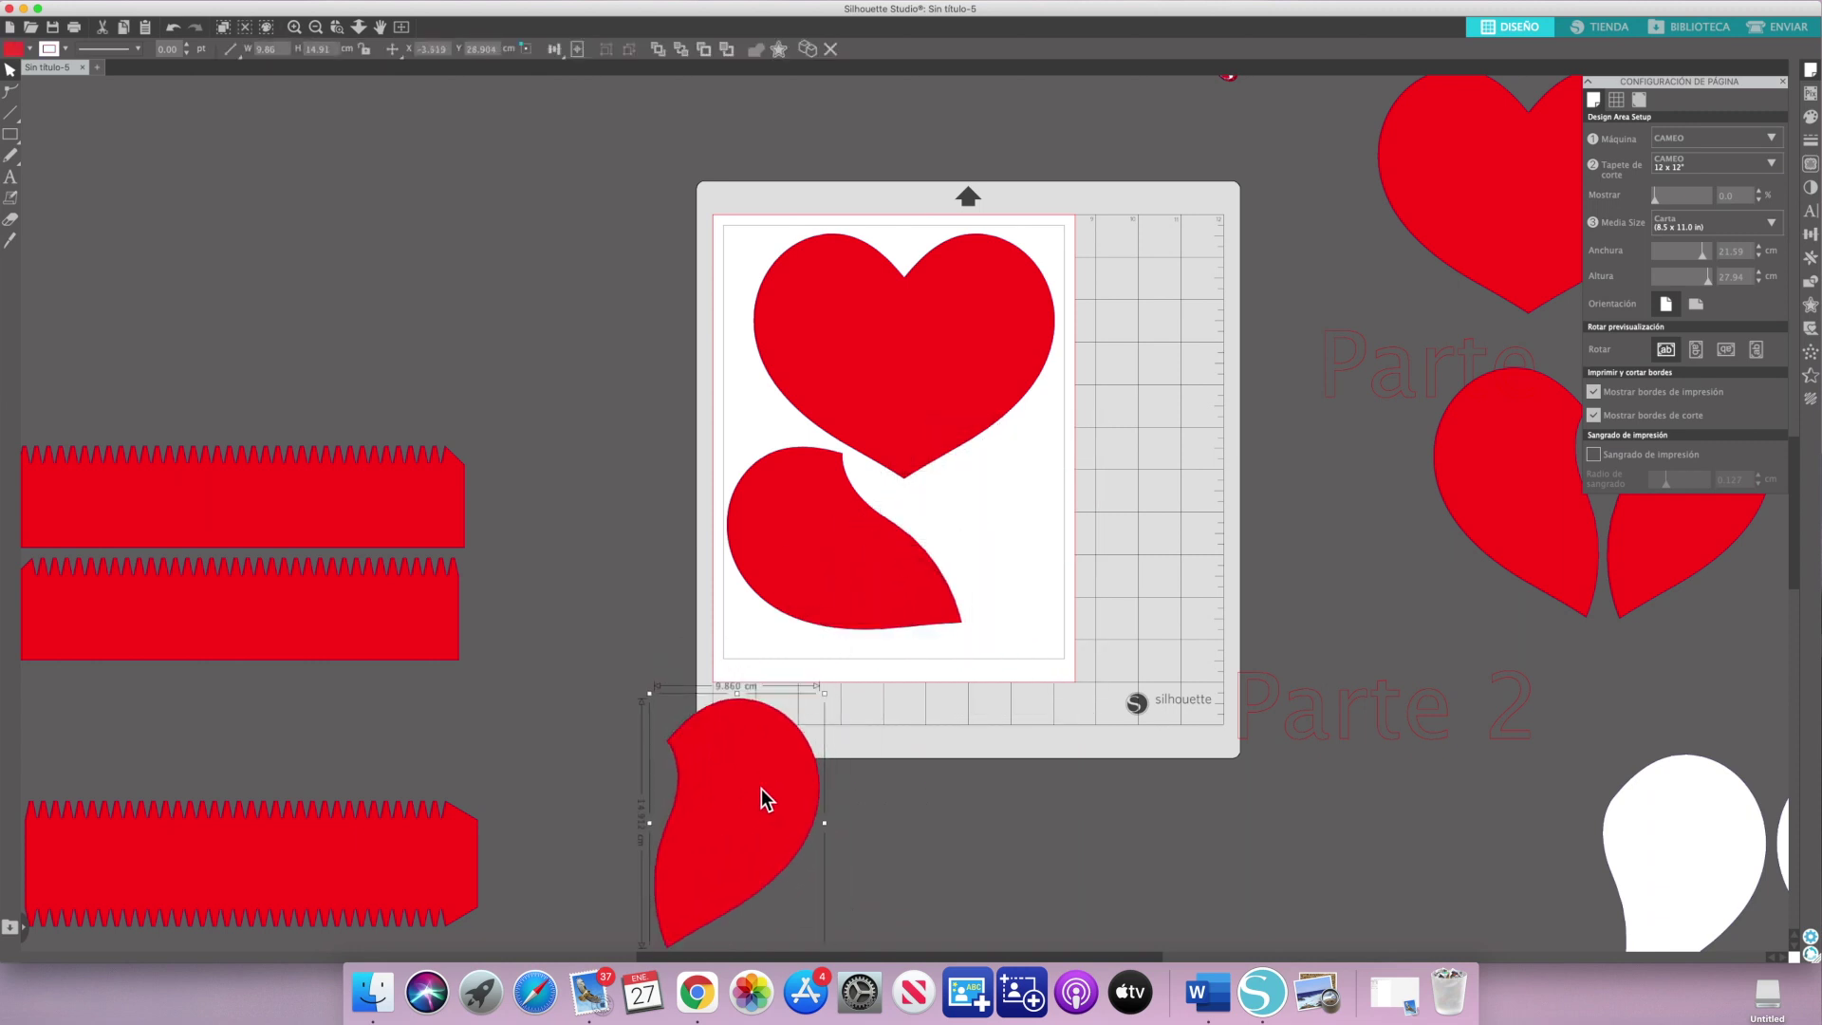
drag(817, 503, 818, 505)
click(504, 355)
Add the text CORTAR CORAZON 2 VECES beside the half heart and set its size to 24 pt
click(12, 178)
click(944, 475)
text(CORTAR CORAZON)
key(Return)
text(2 VECES)
drag(1130, 528, 954, 468)
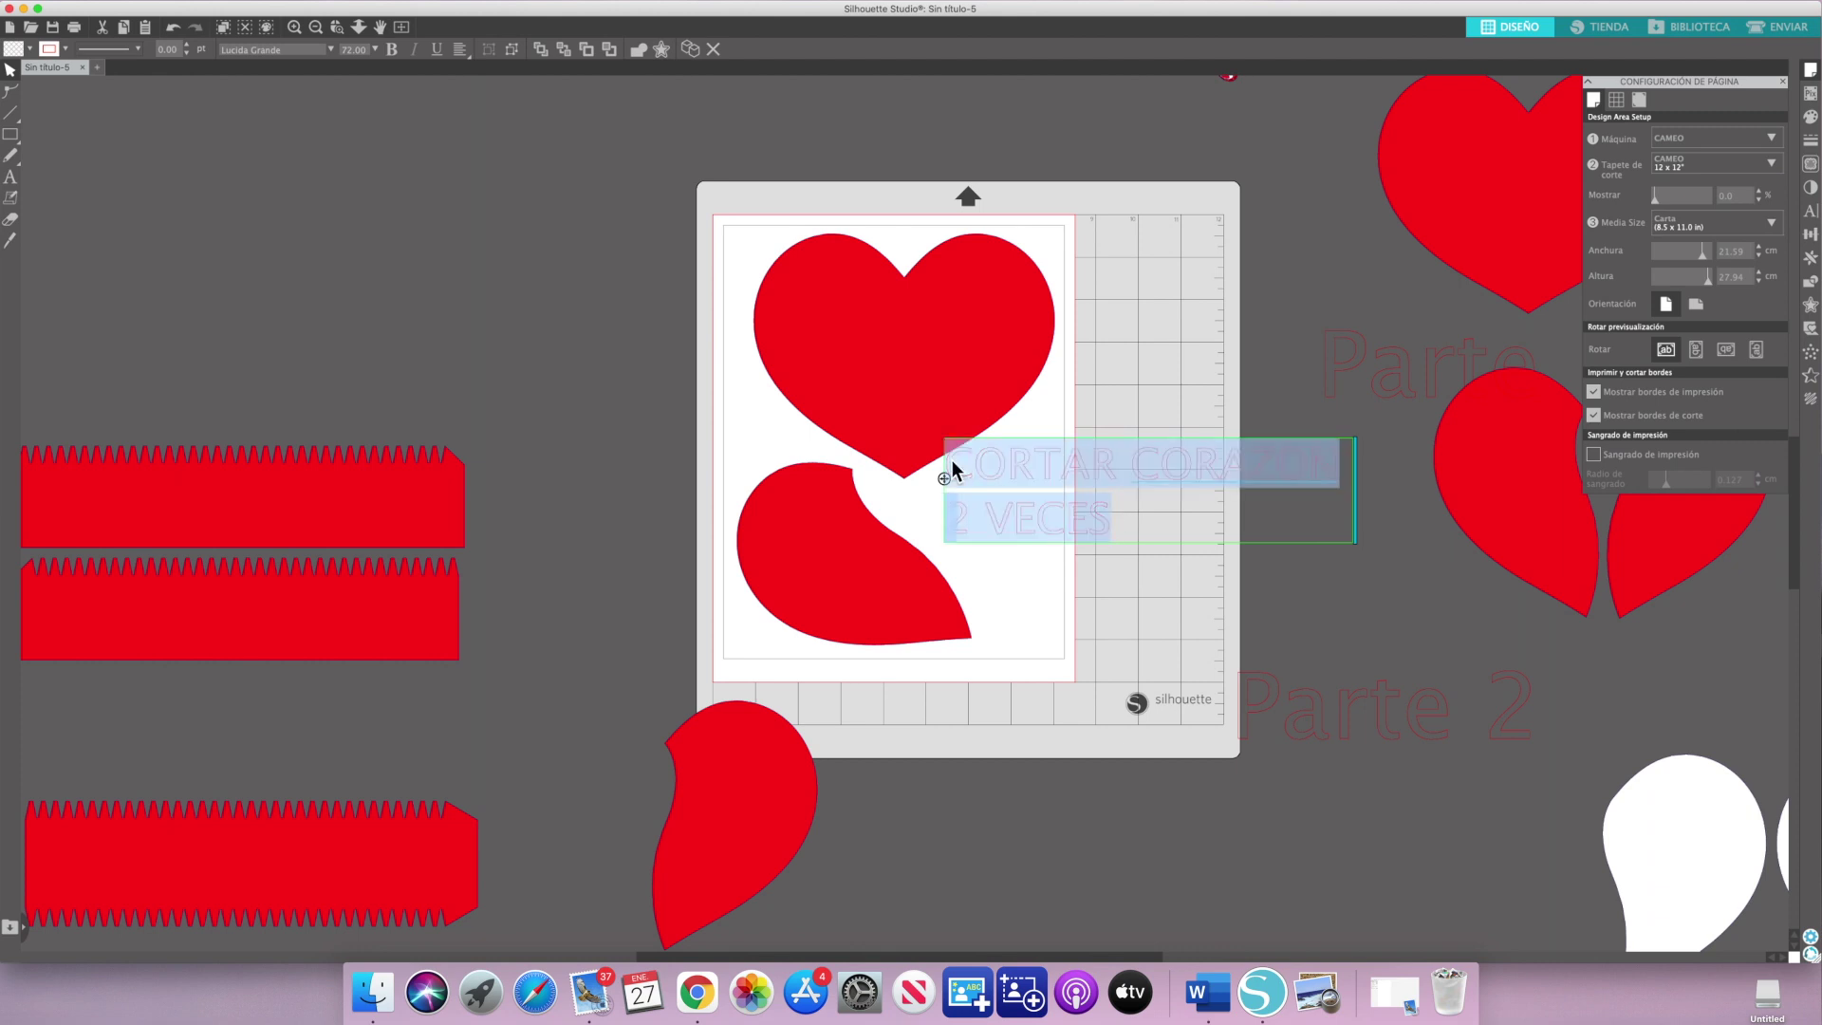
click(1811, 213)
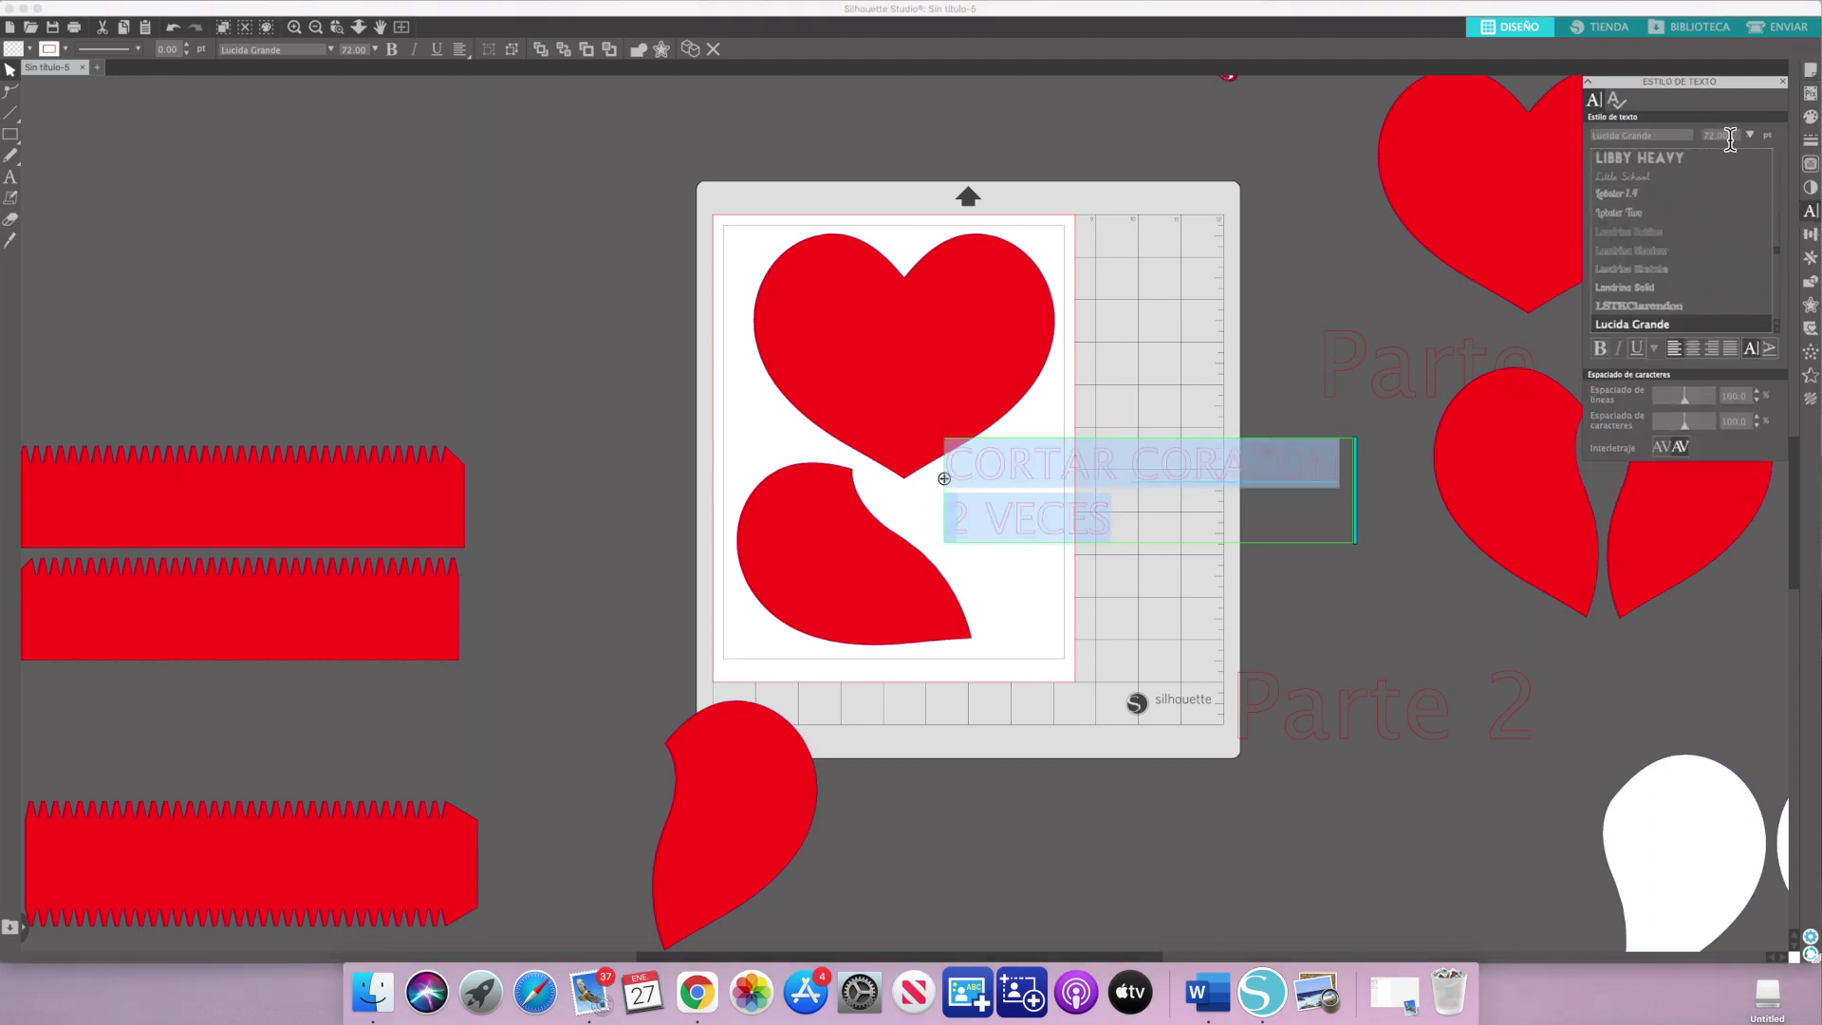
text(24)
key(Return)
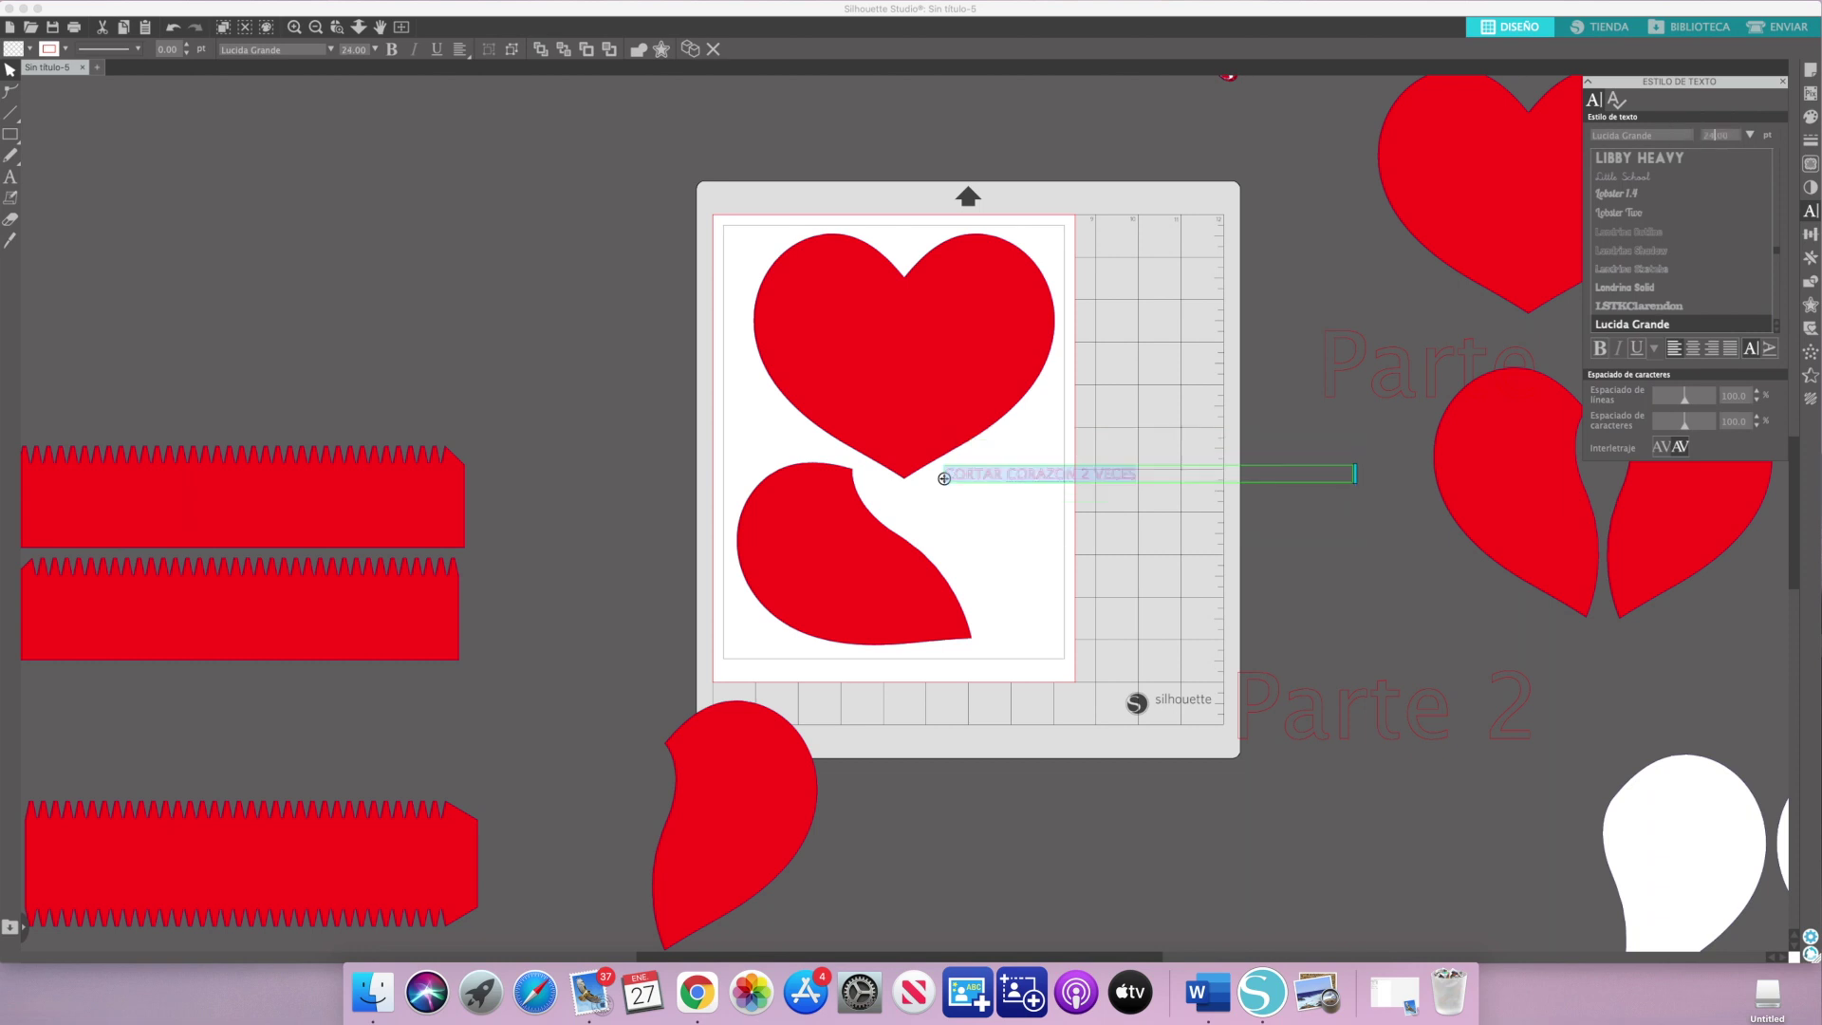
Give the text a black fill and black outline, and place it on the page under the whole heart's tip
click(1810, 117)
click(1675, 132)
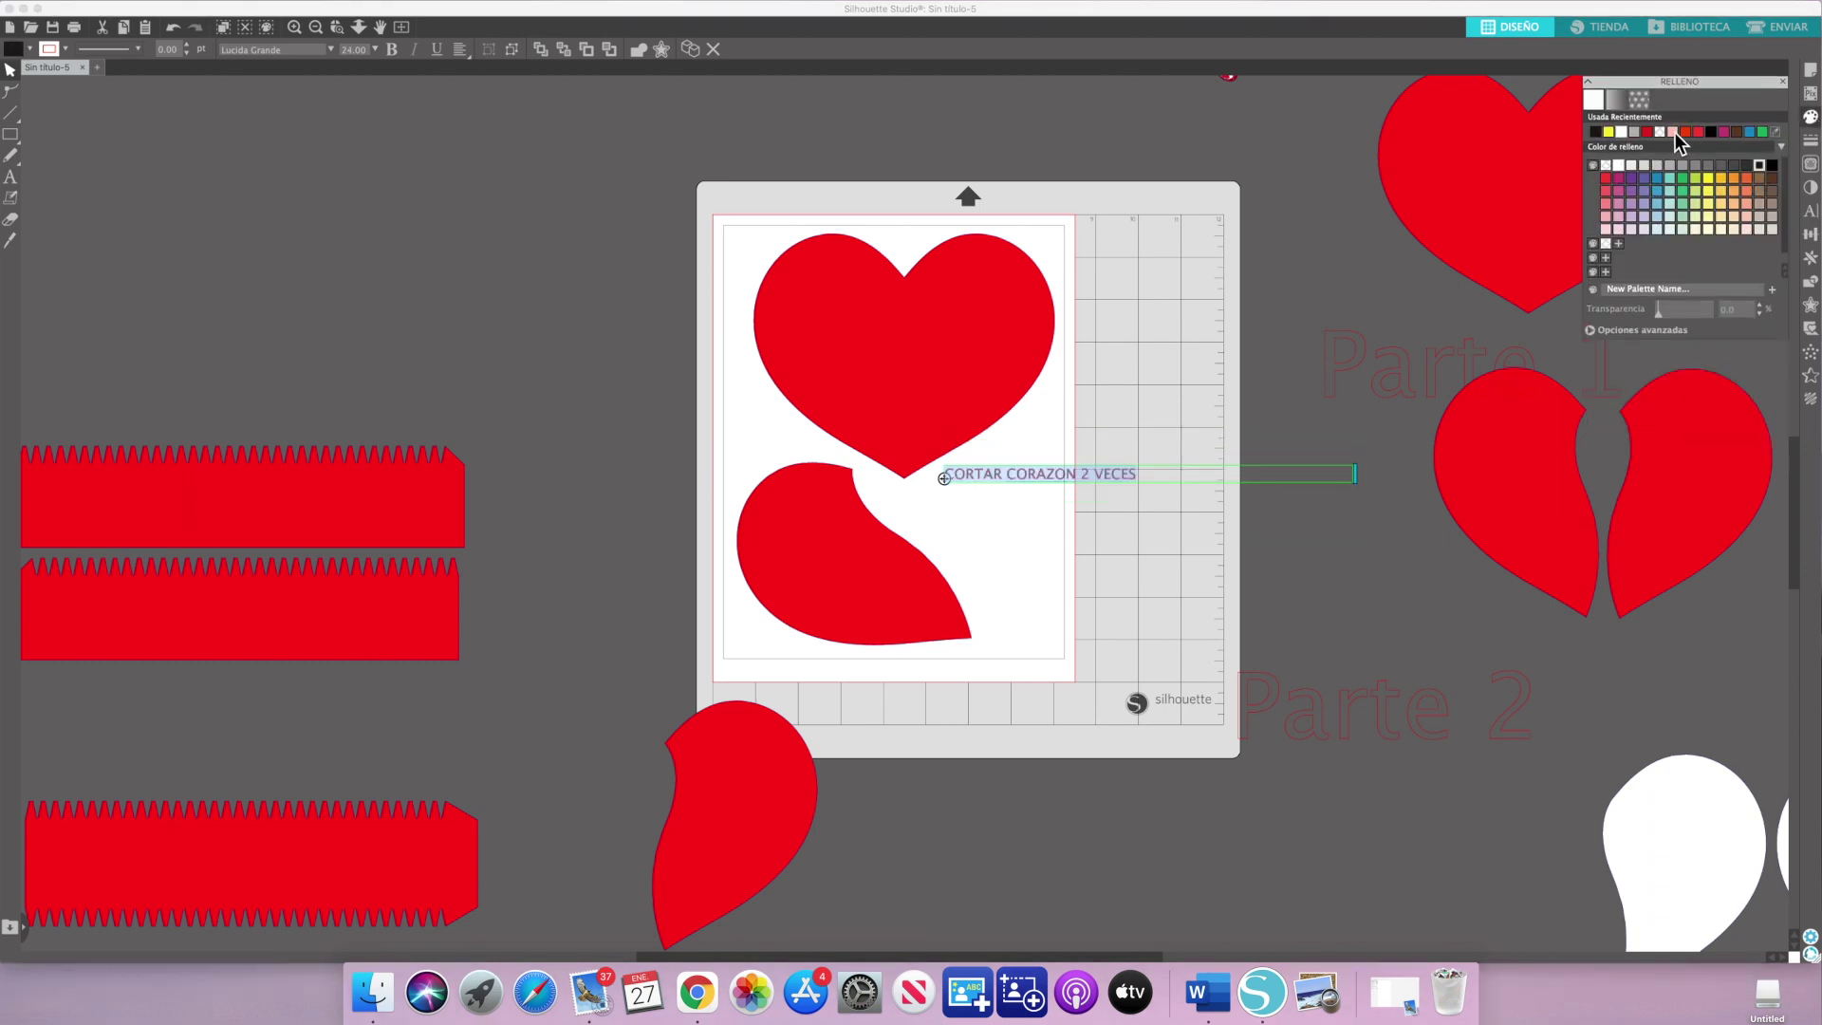
click(1811, 140)
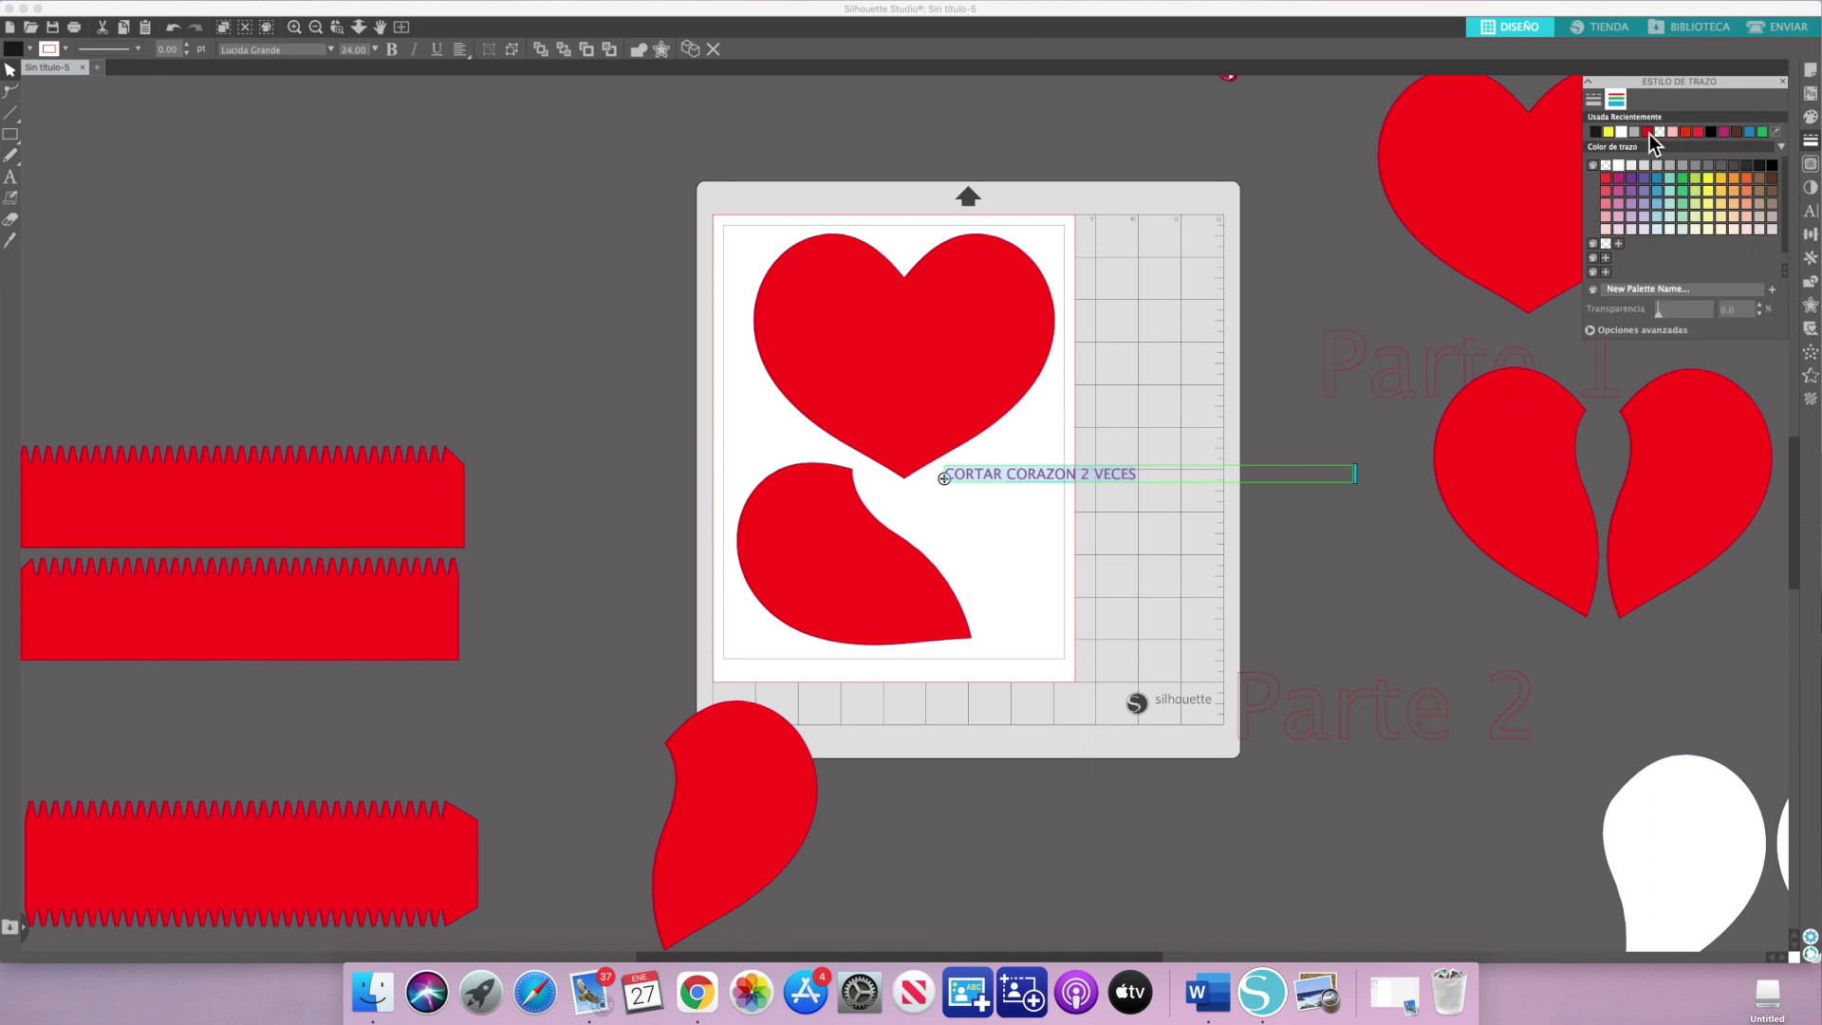
drag(1033, 475, 978, 495)
click(977, 495)
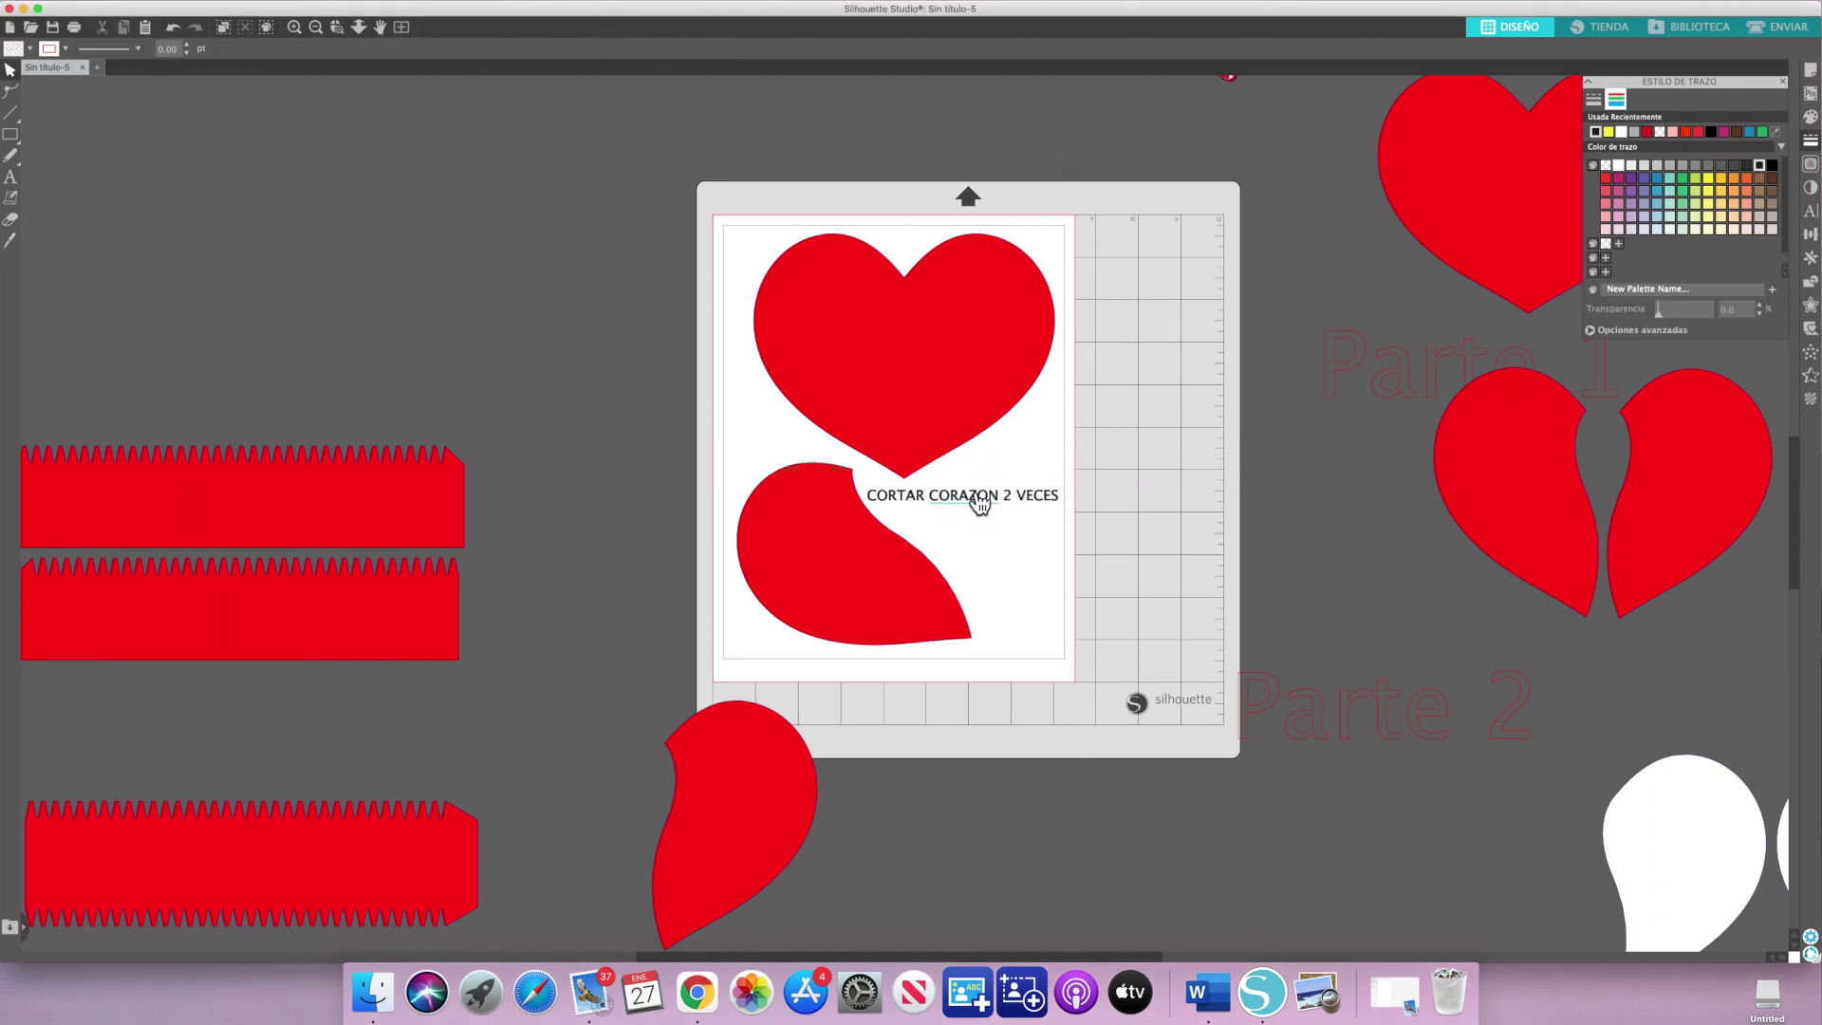
Duplicate the cutting label, lower the half heart slightly, and position the copy just below the original label
key(ctrl+d)
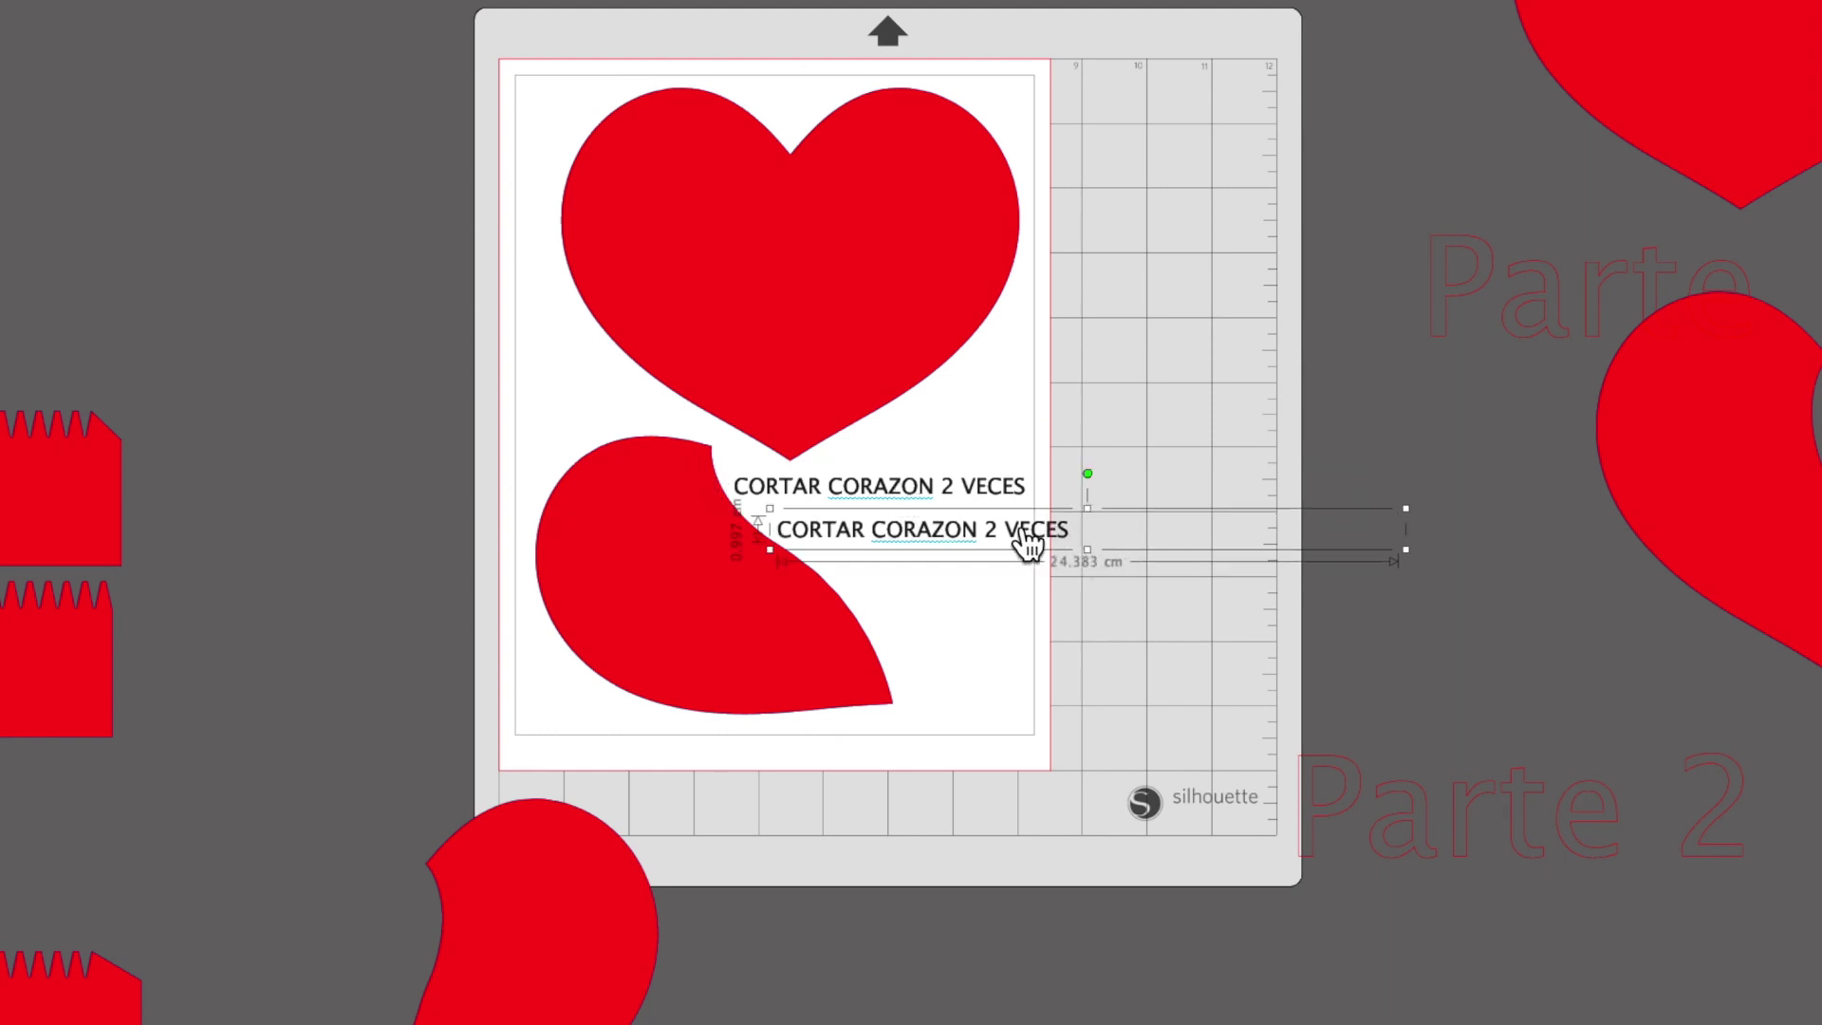
click(778, 613)
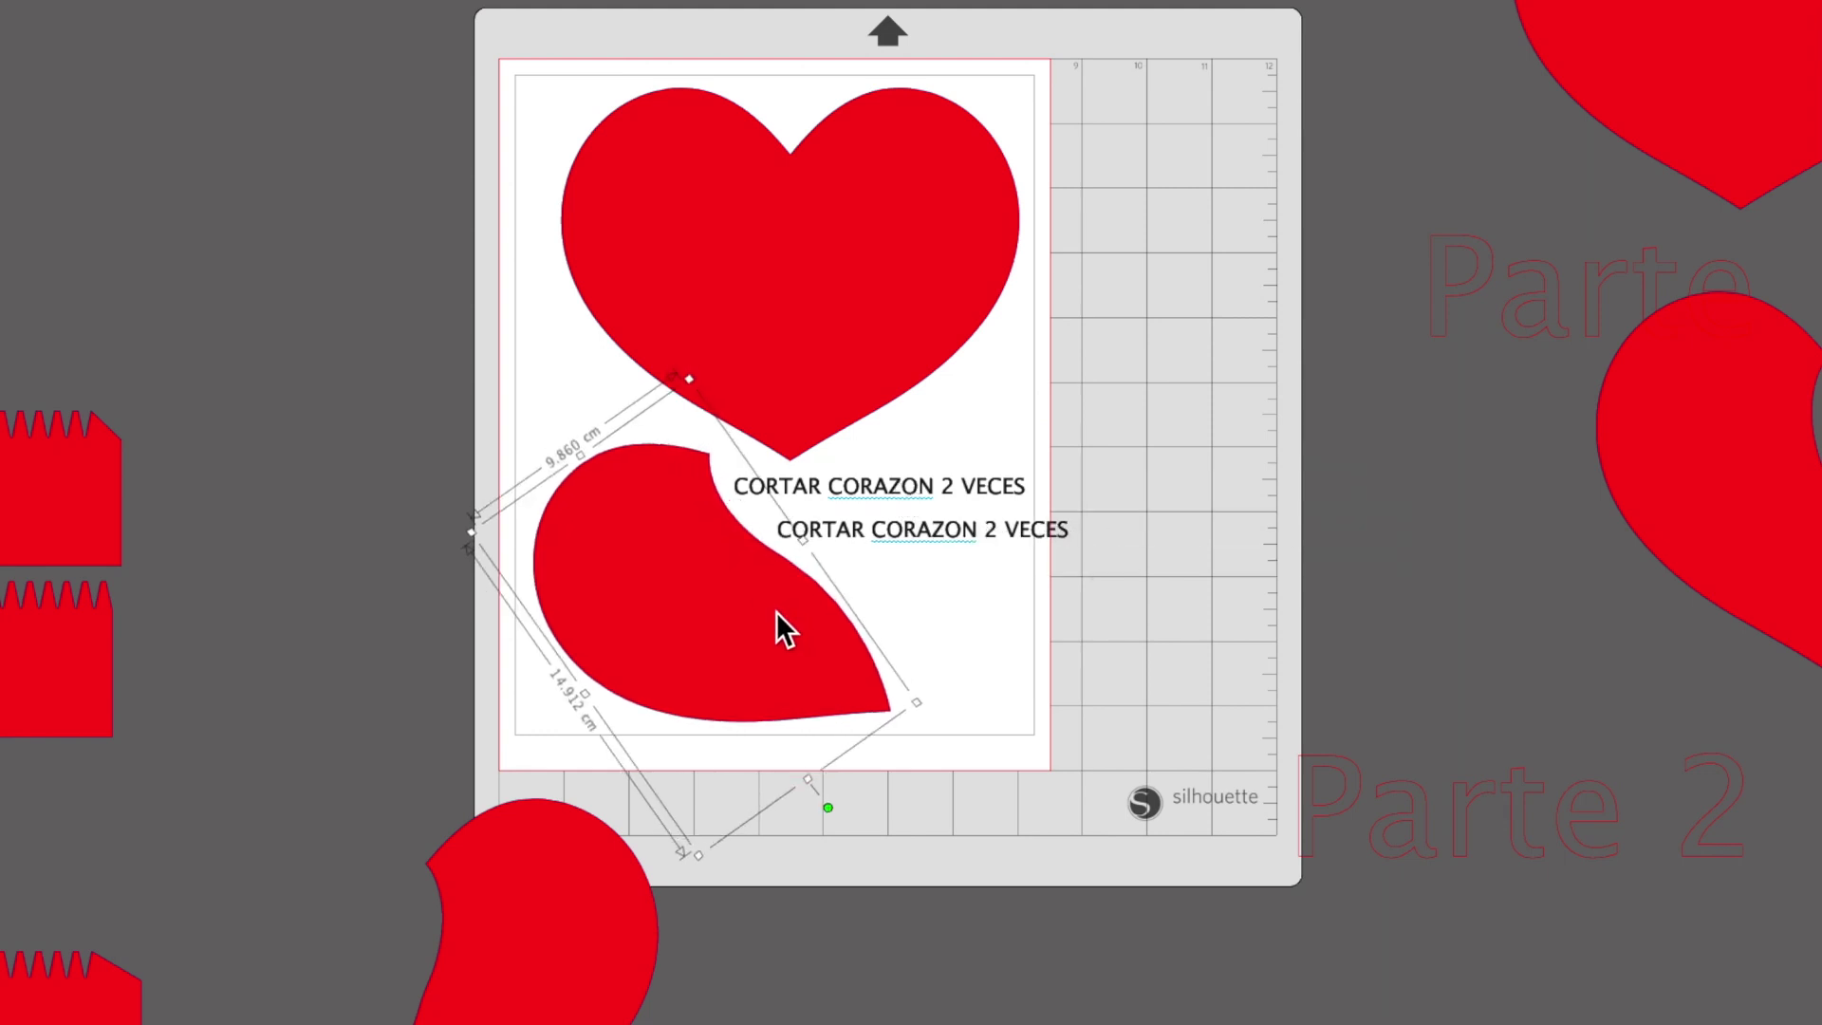
drag(776, 613, 775, 624)
drag(925, 533, 914, 524)
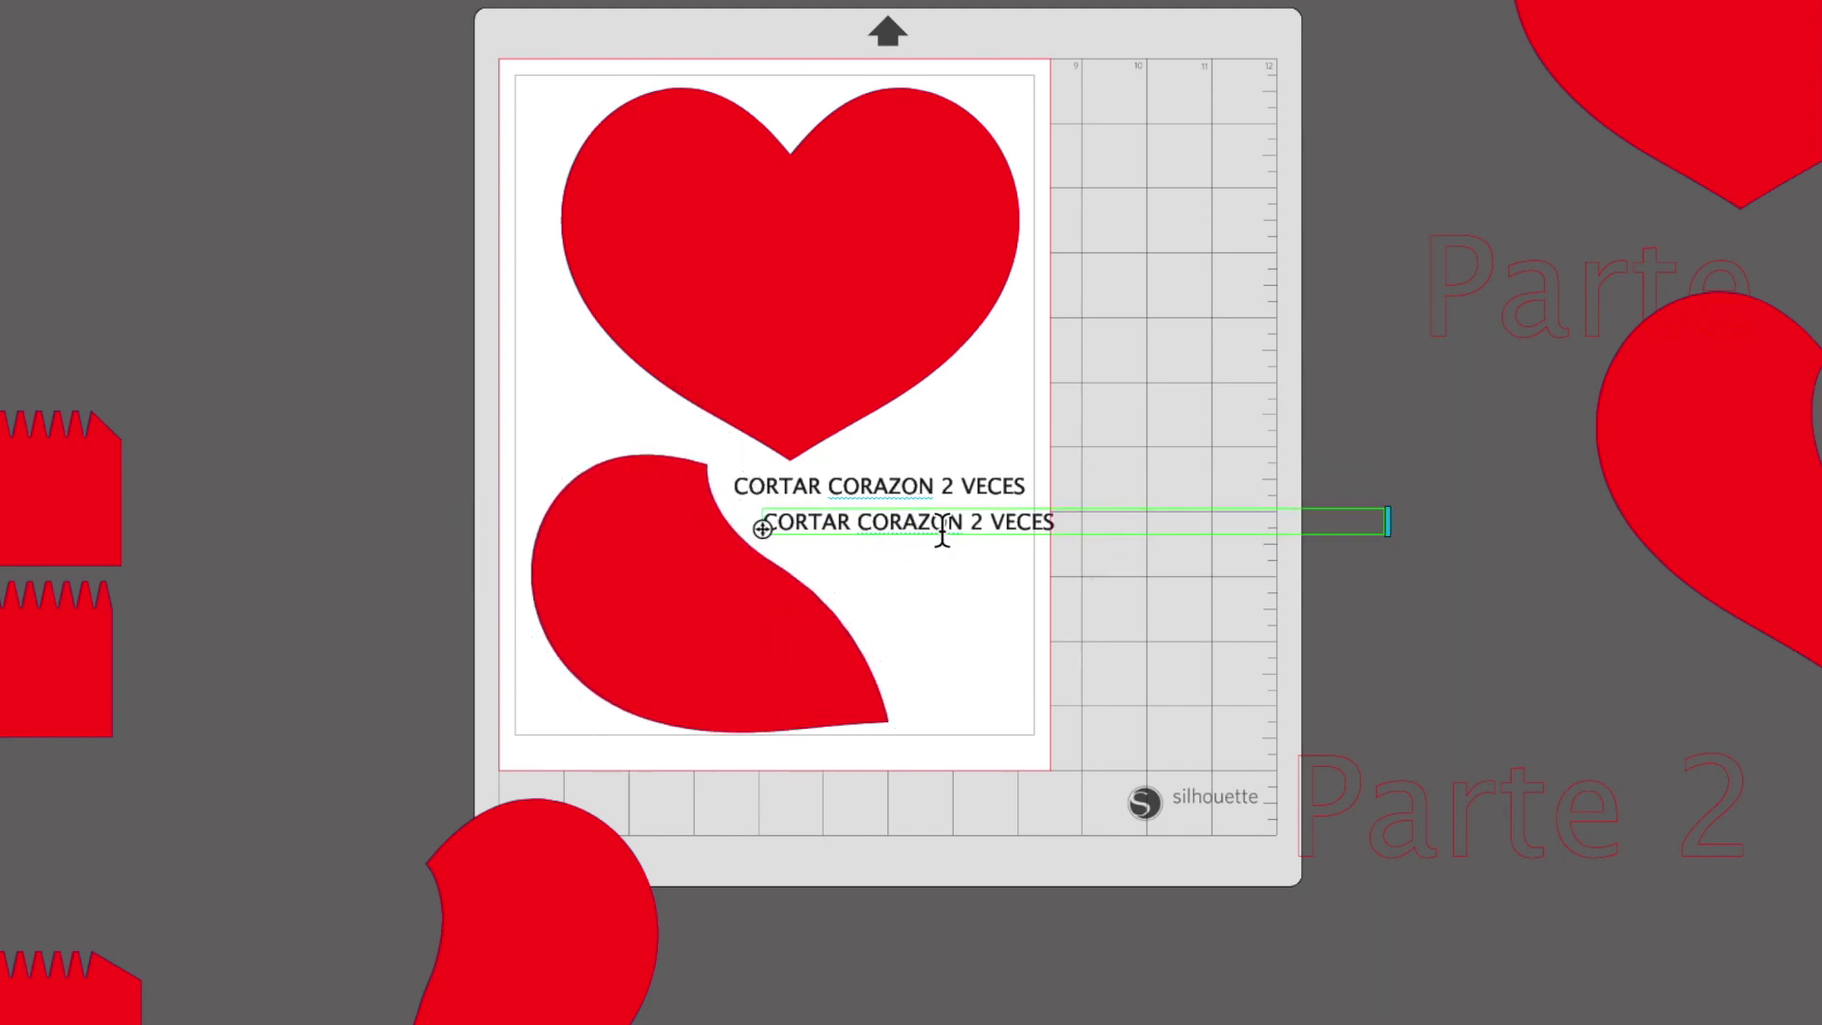
Change the copied label to CORTAR MEDIO CORAZON 4 VECES, with 4 VECES on a second line
text(MEDIO)
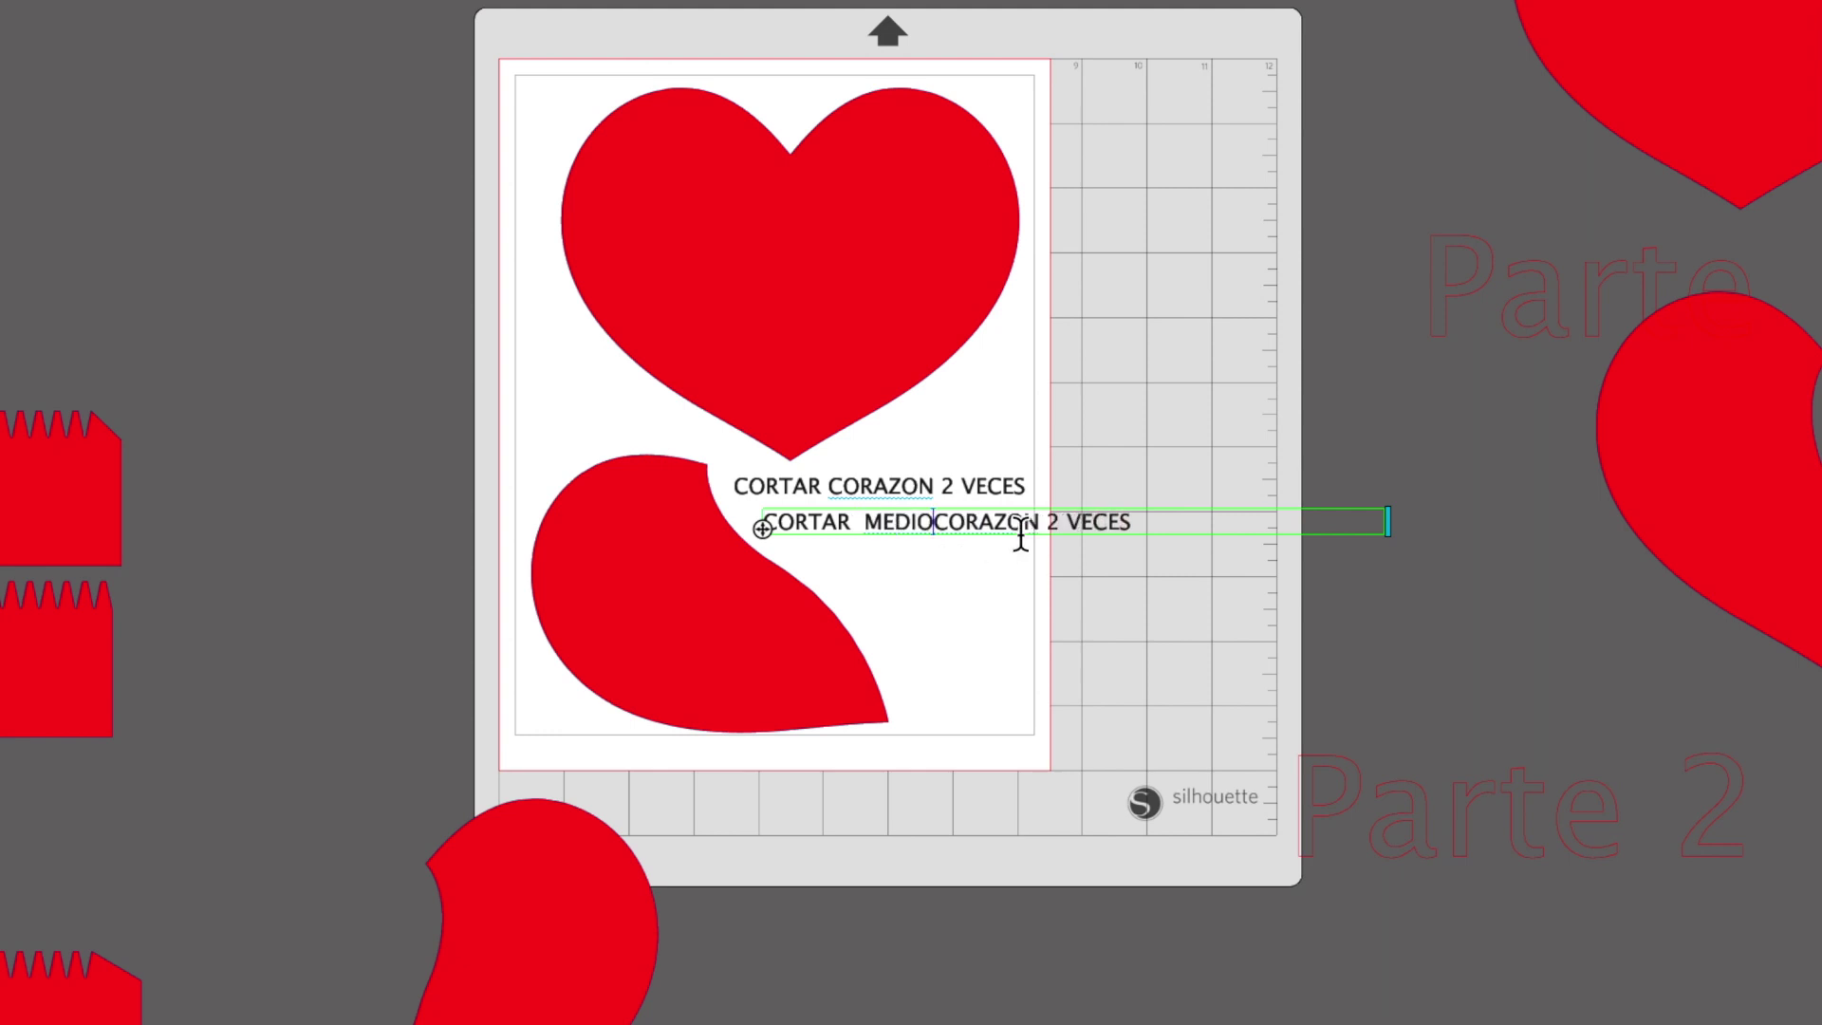
key(Return)
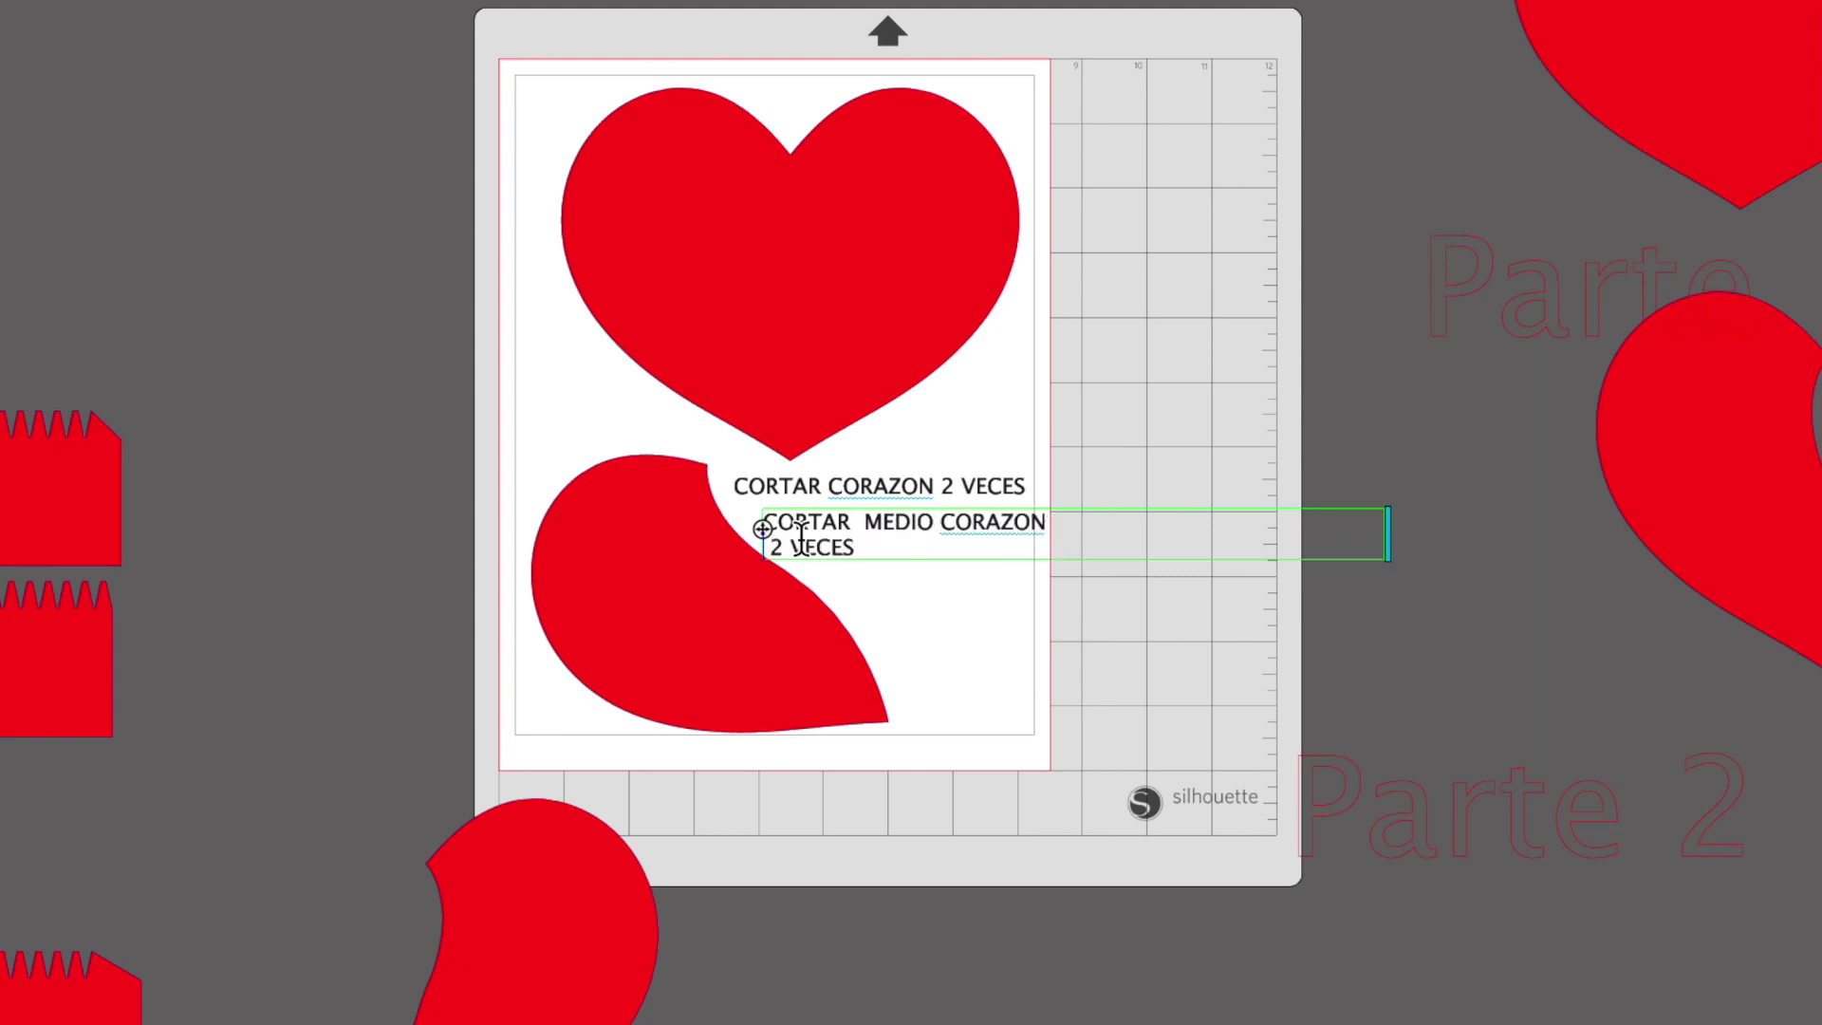
text(4)
click(976, 588)
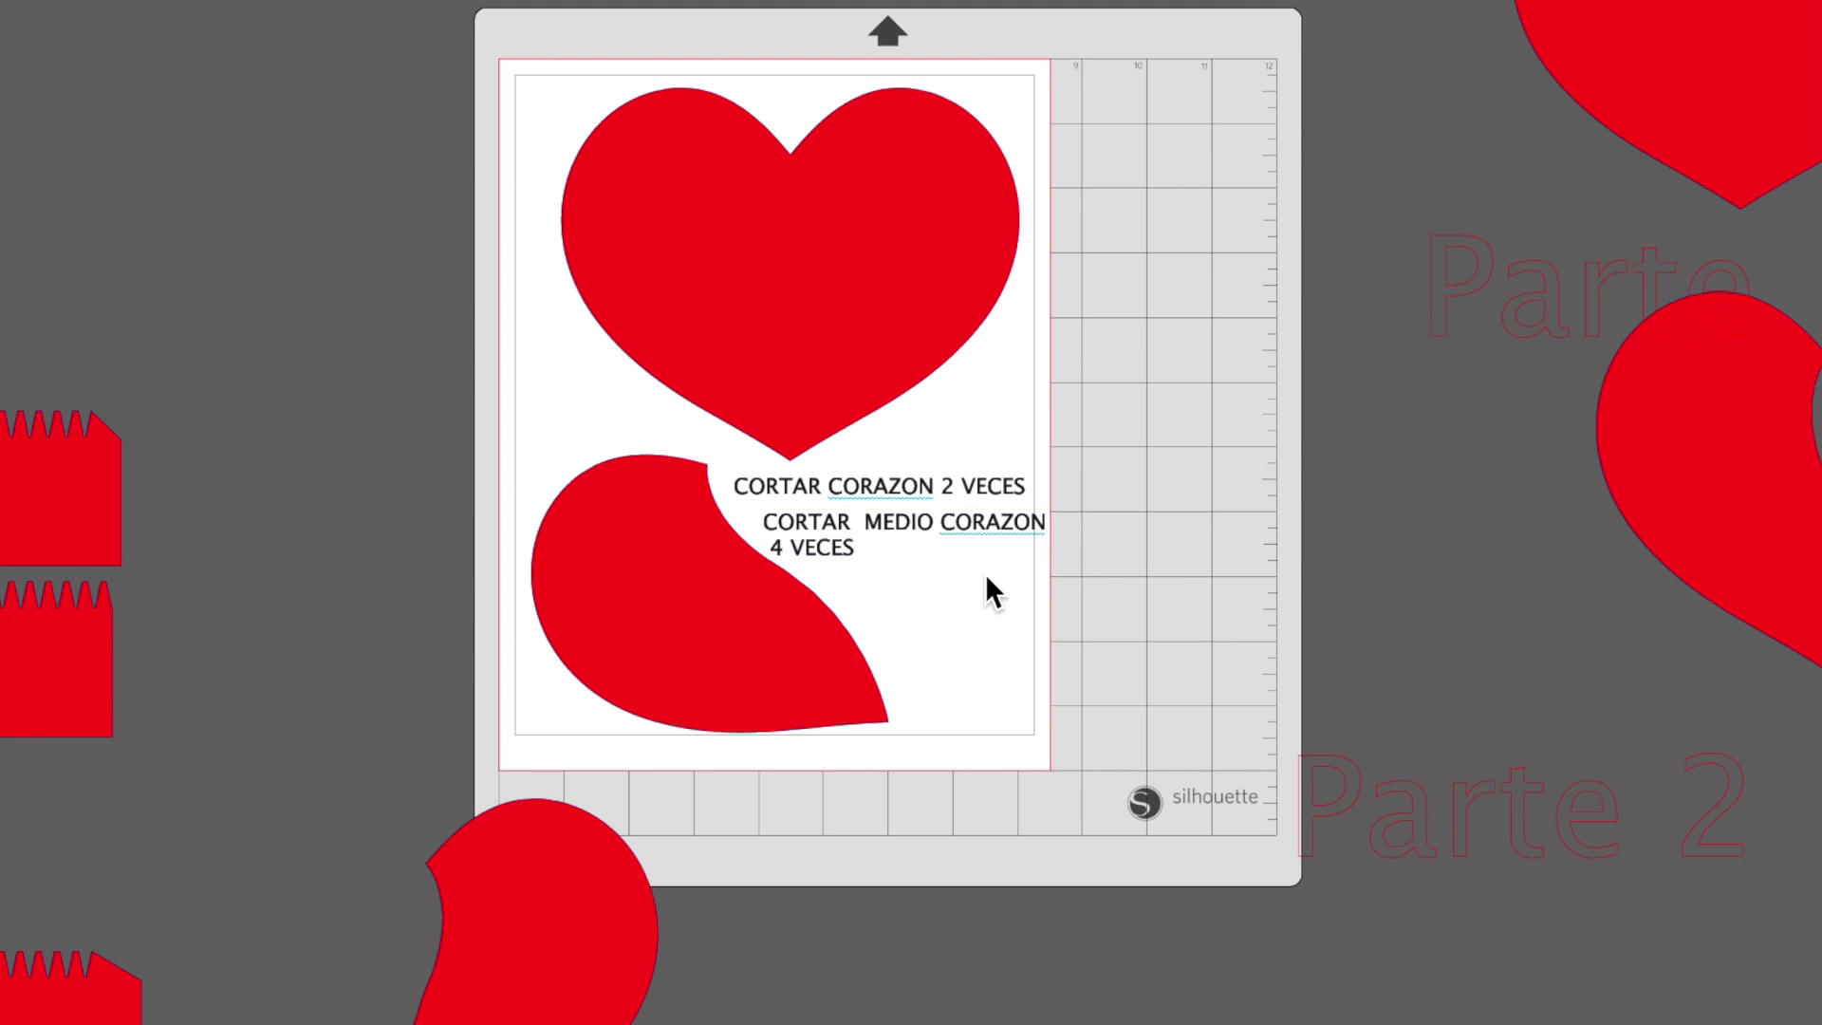
Adjust the positions of both labels and the half heart so they fit within the print borders
drag(866, 525, 847, 521)
drag(696, 564, 683, 556)
drag(857, 489, 856, 480)
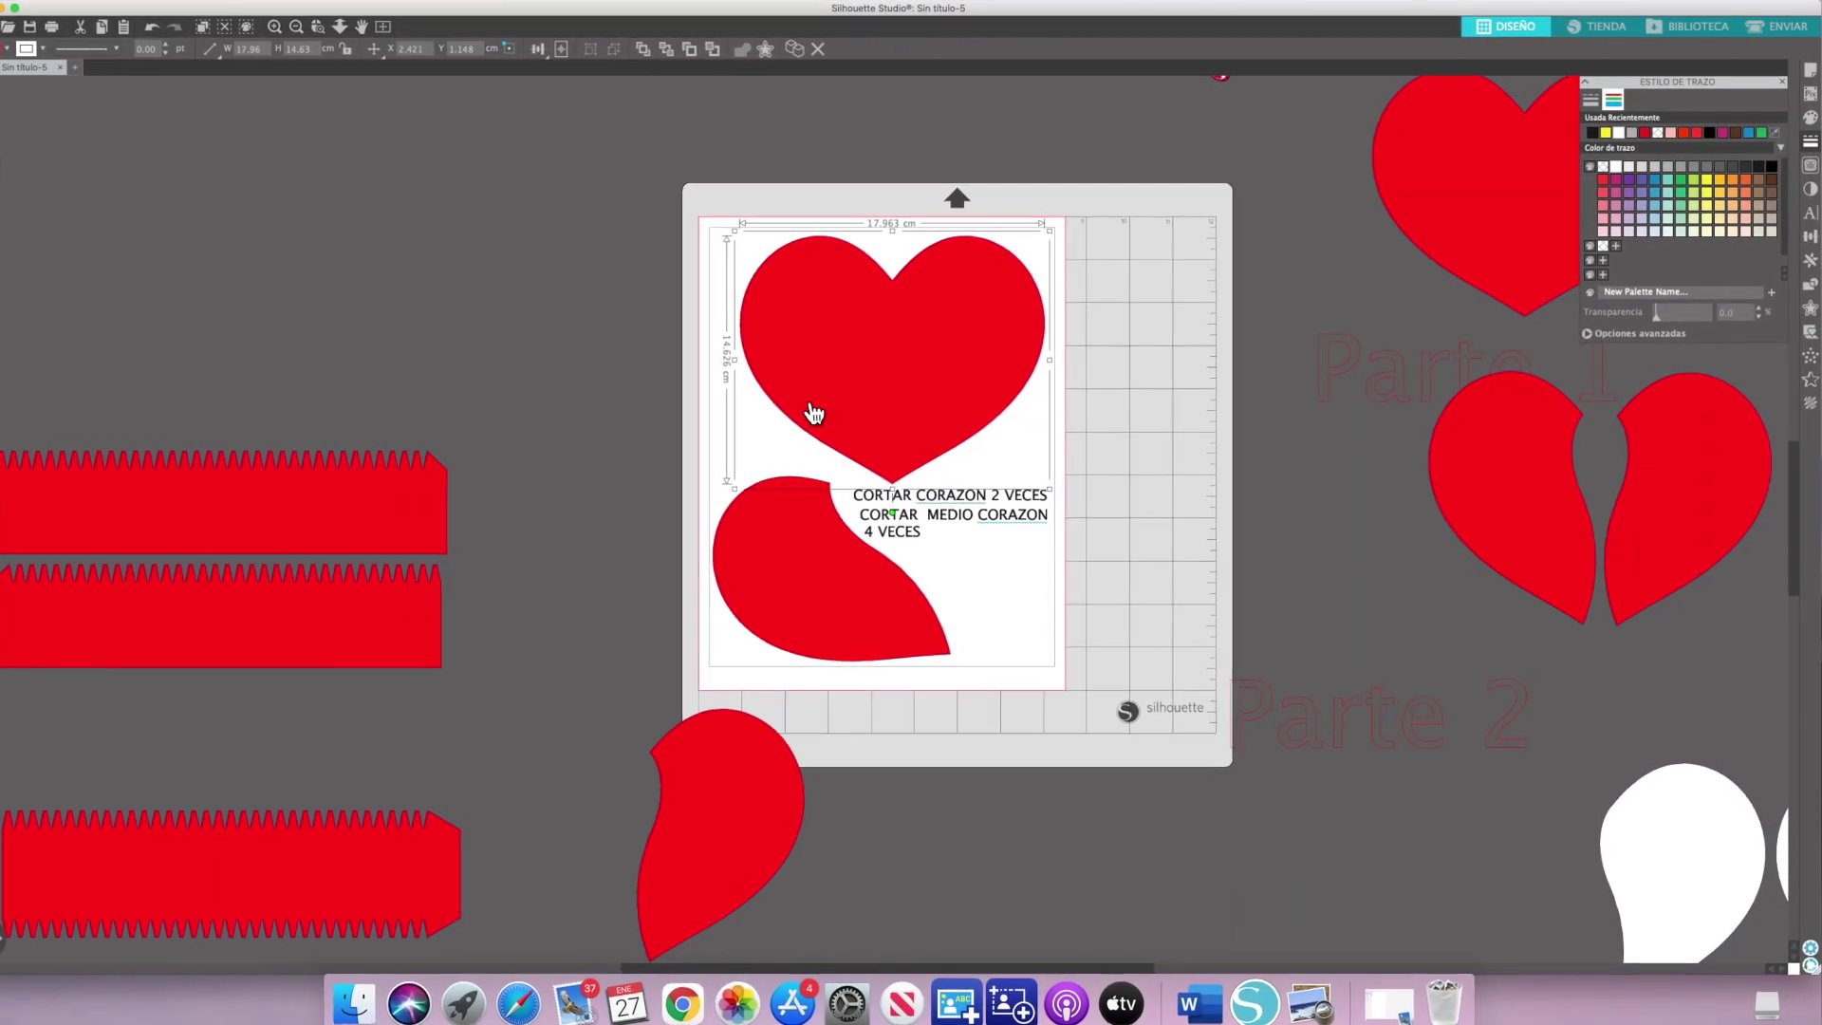
Set the line thickness of the hearts and labels on the page to 1.00 pt
shift+click(796, 536)
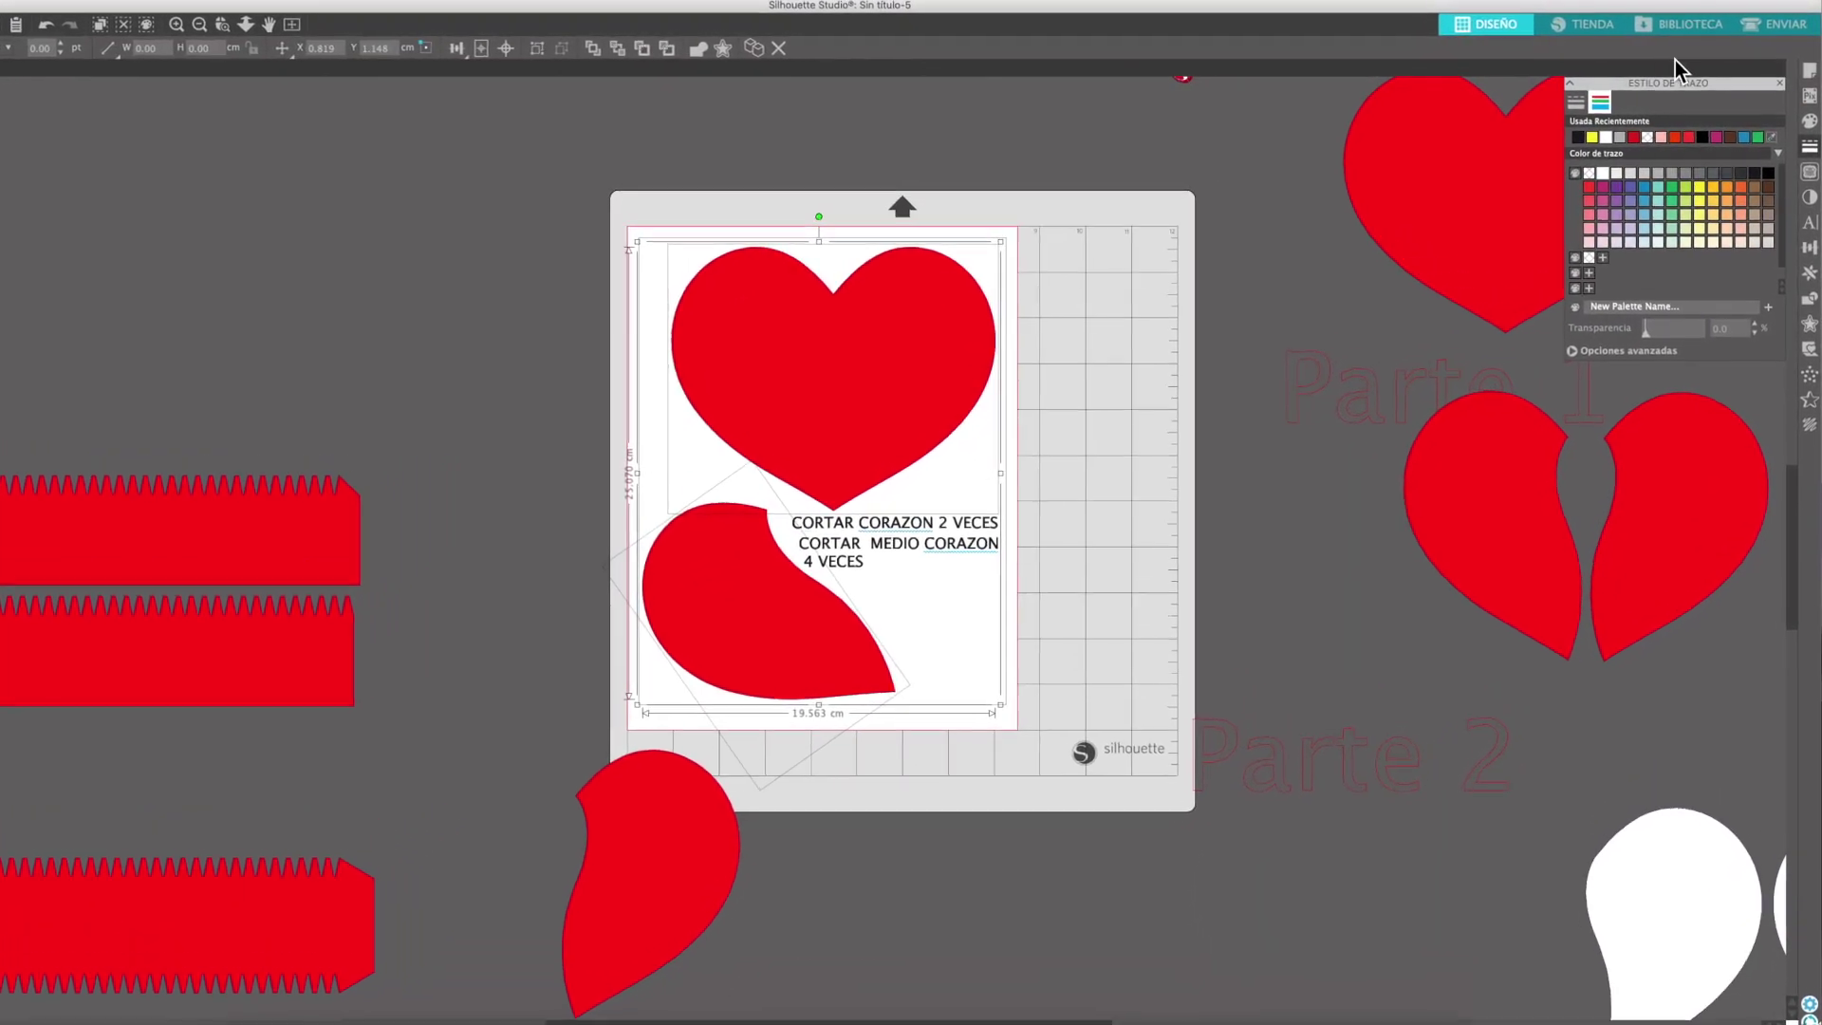
click(1808, 158)
click(1809, 157)
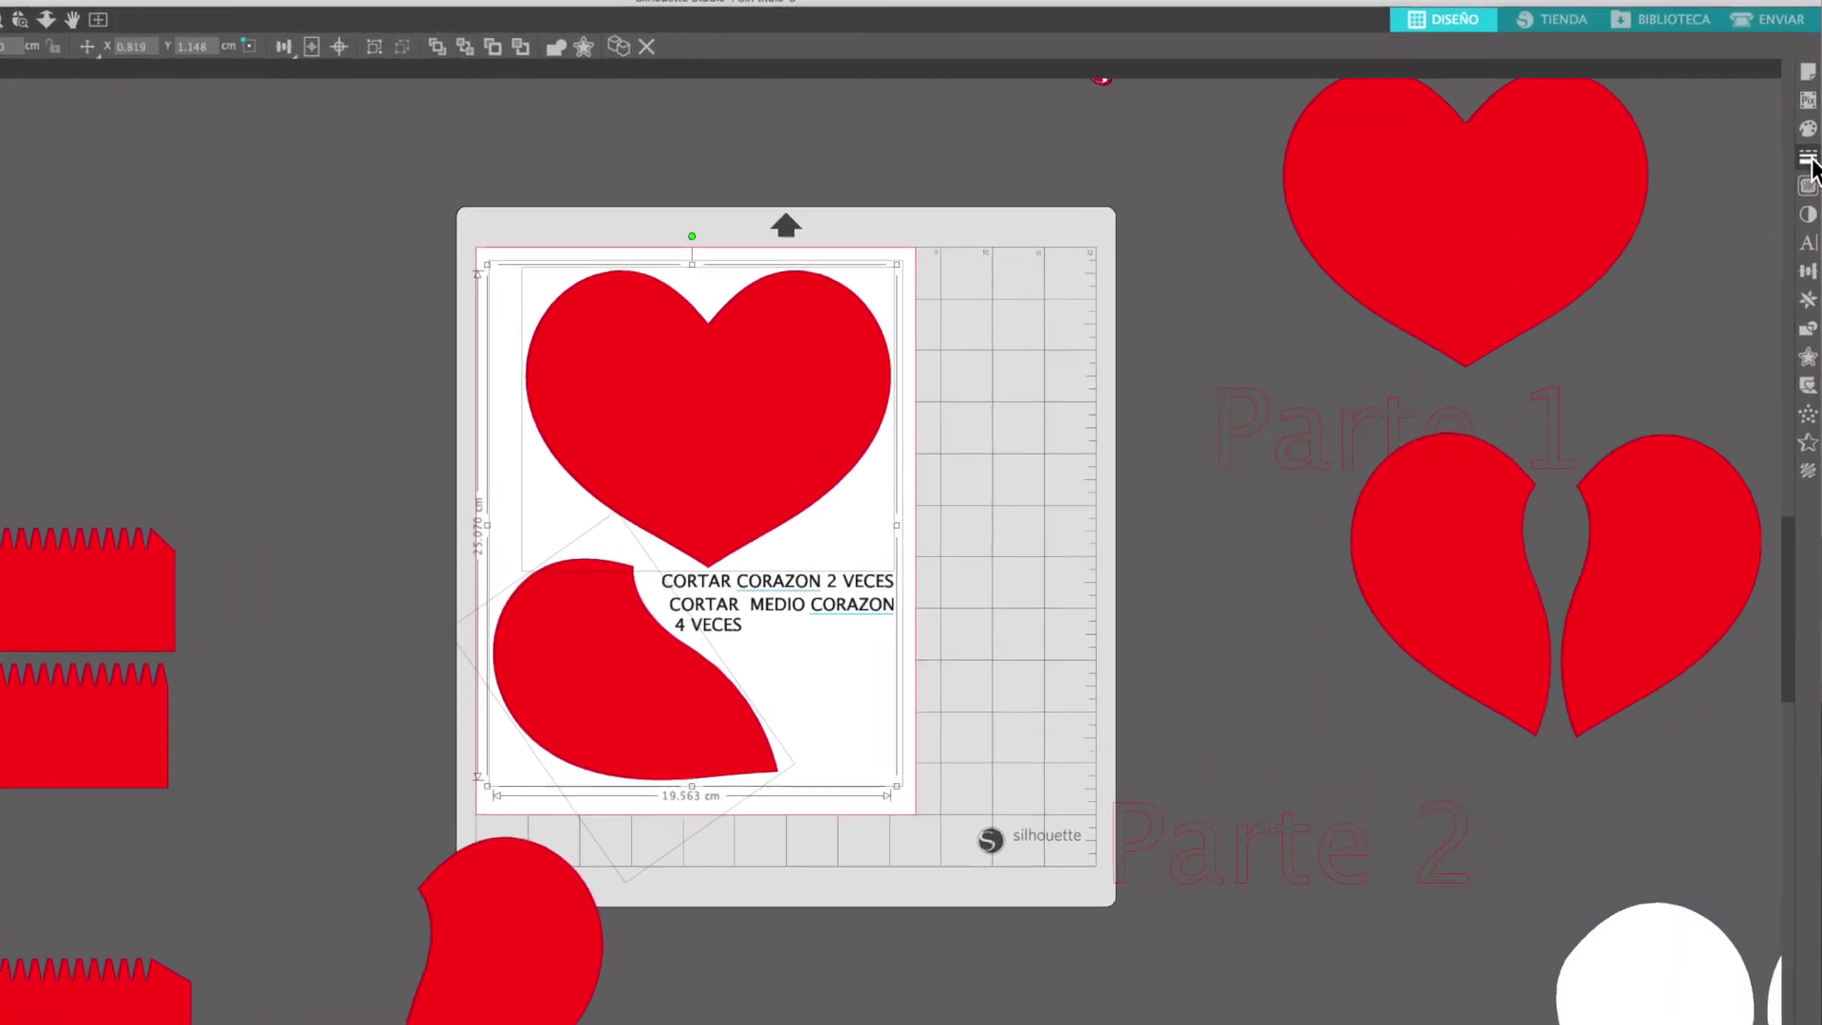
click(1808, 157)
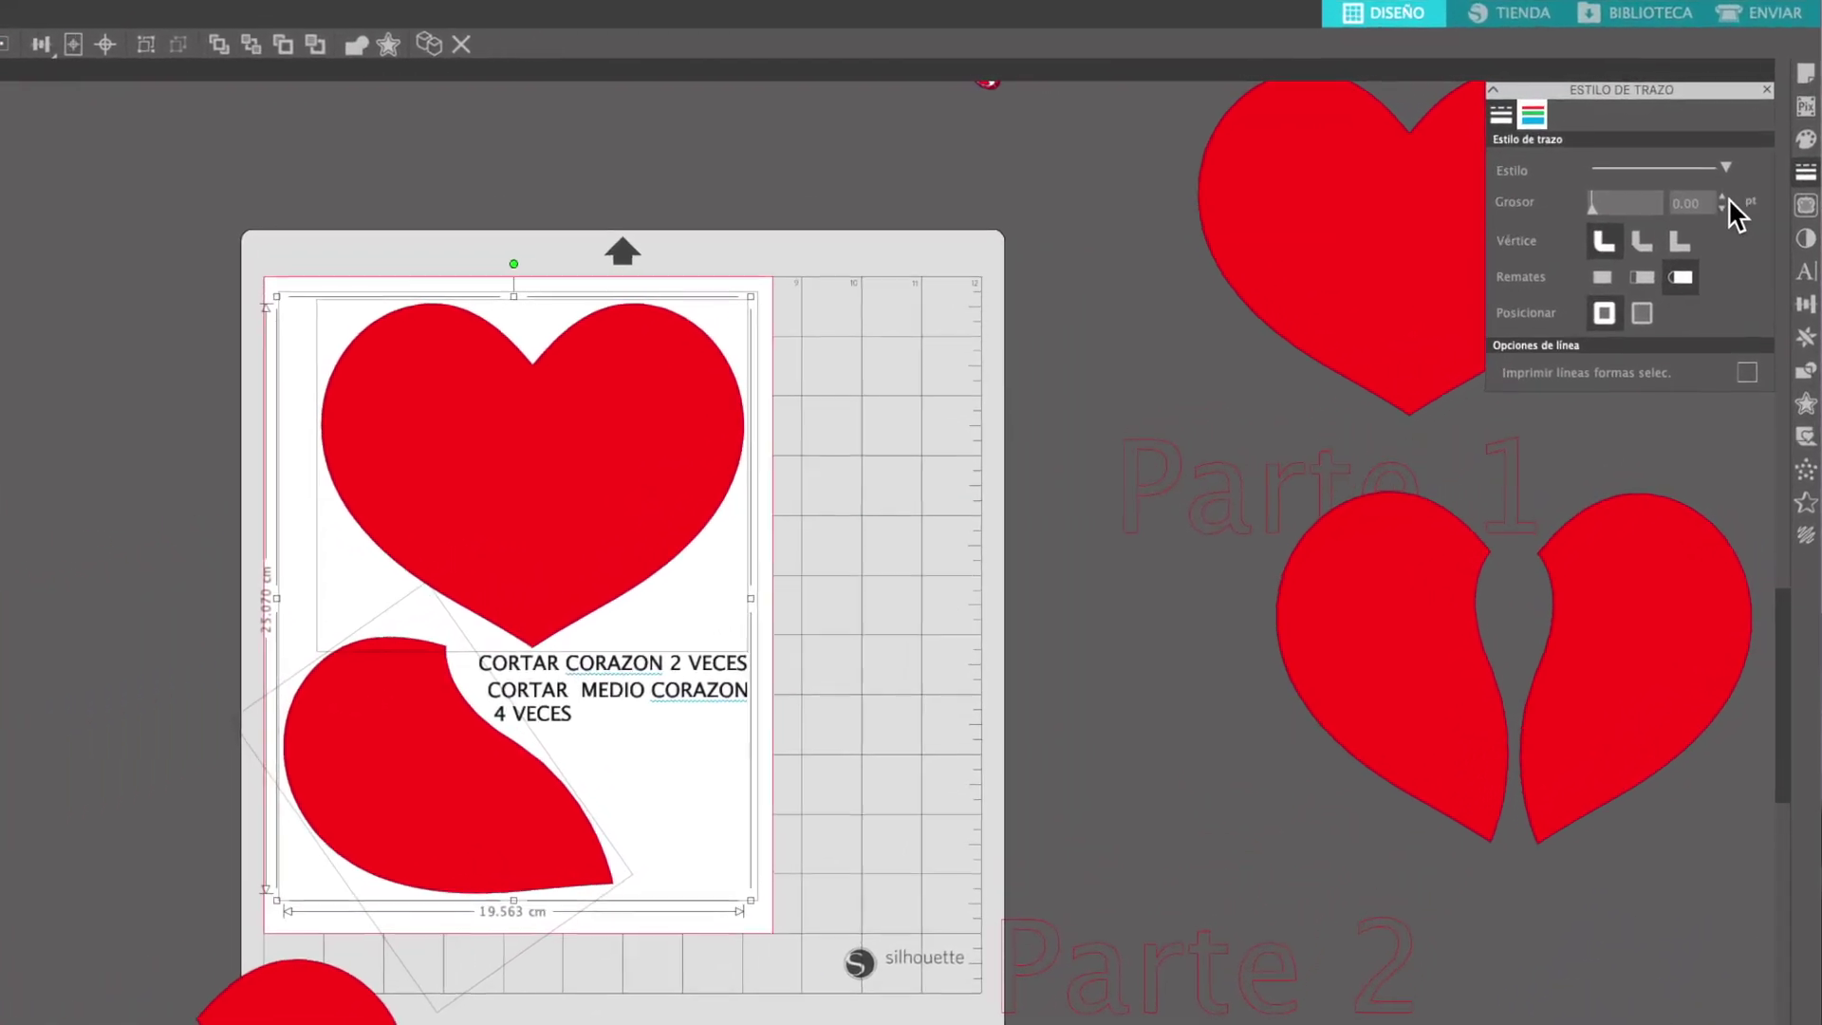
click(1714, 208)
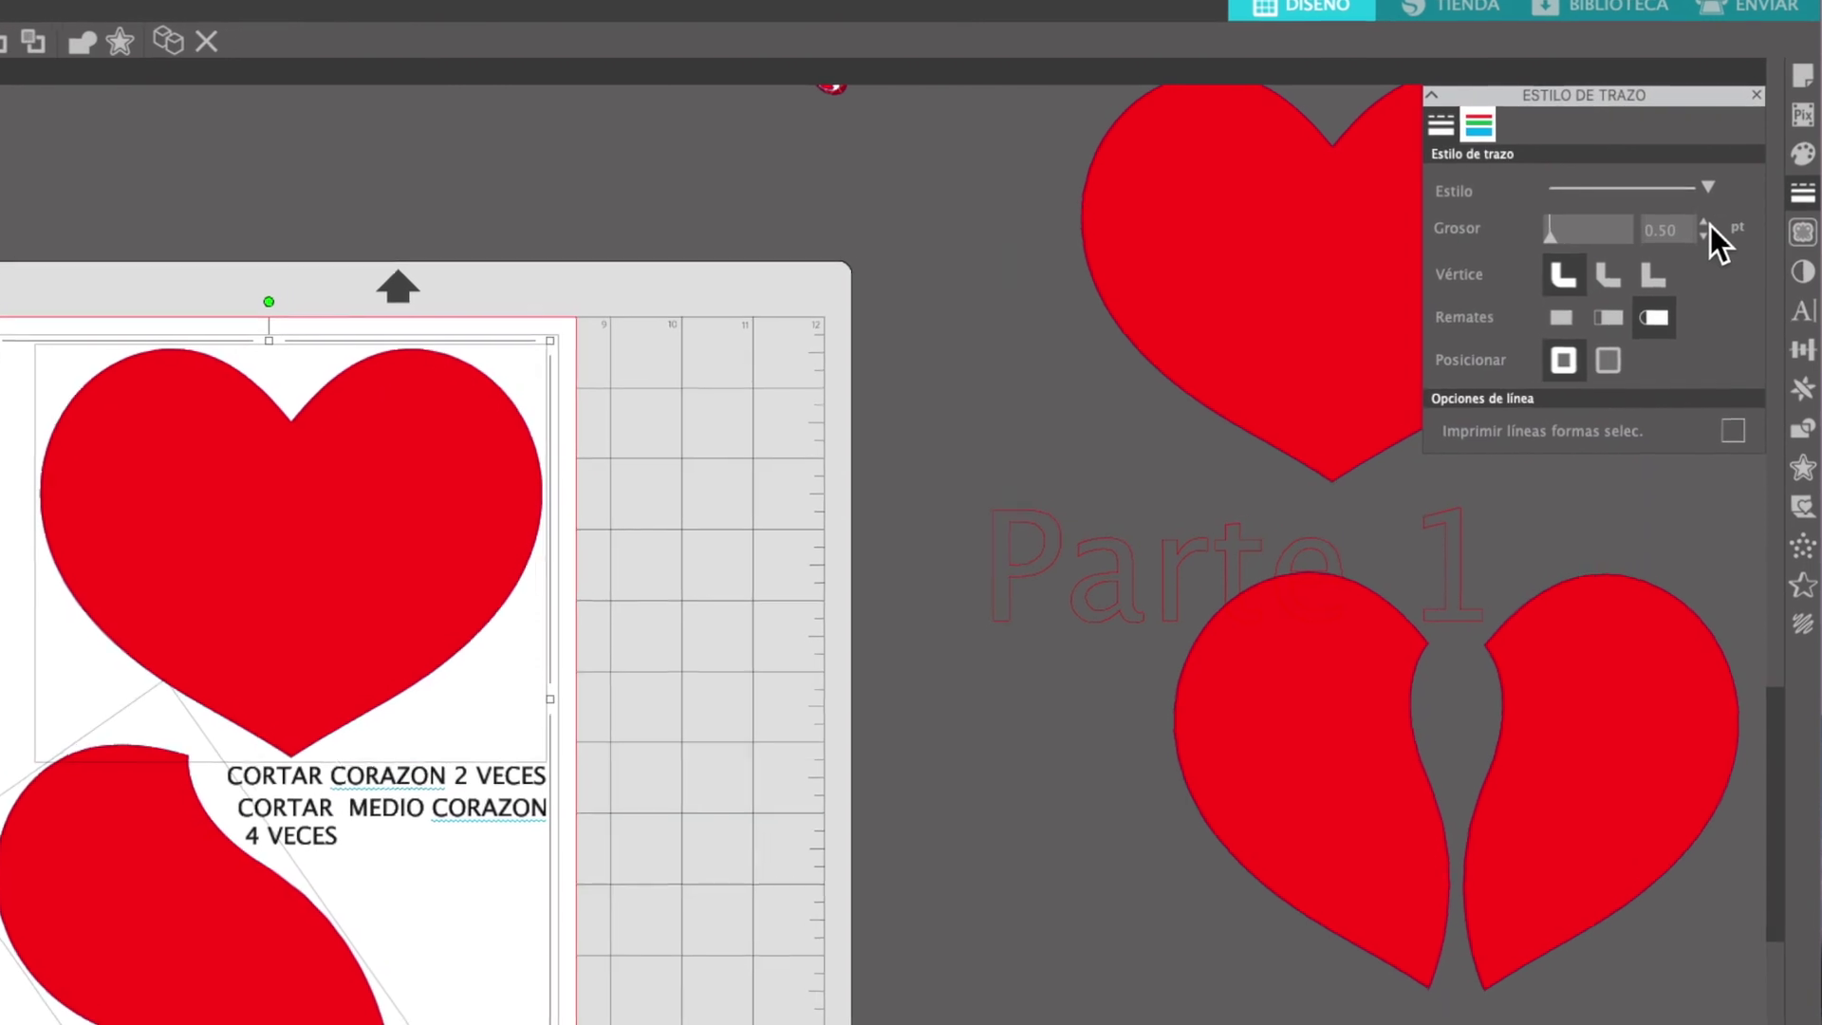
click(1691, 253)
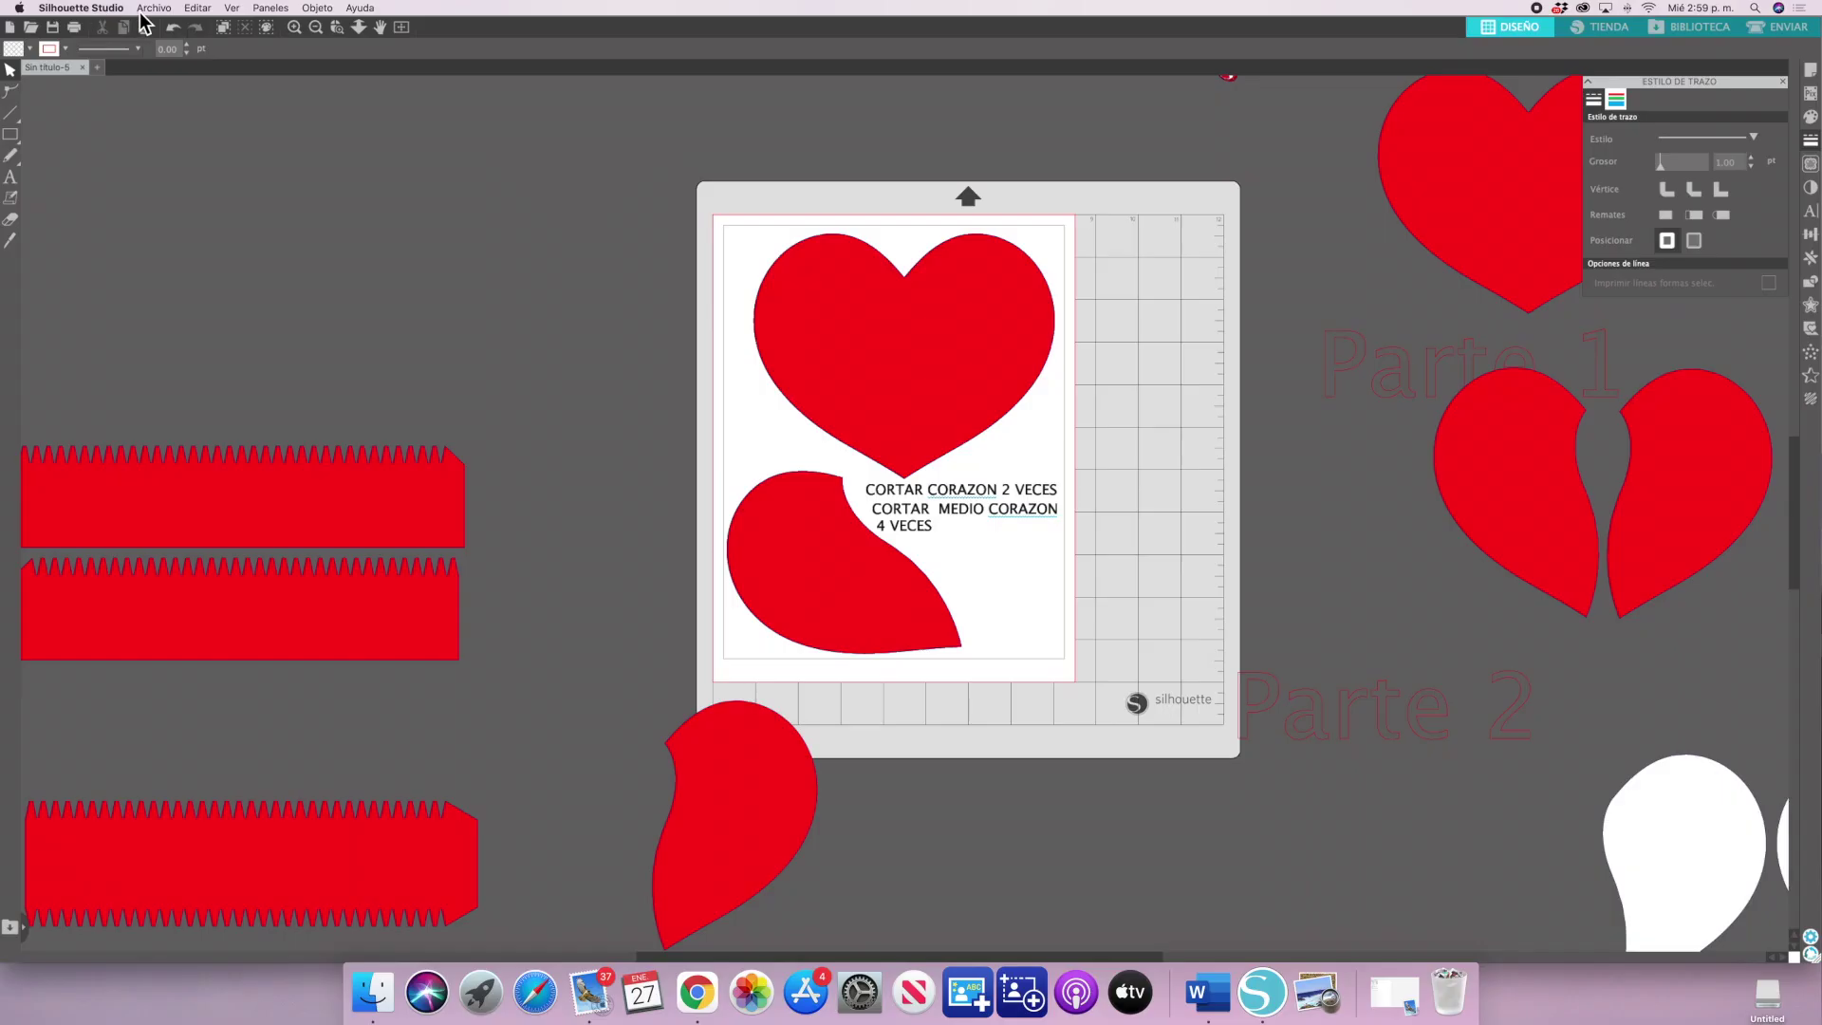
Save the page with both hearts and their cutting labels to the Desktop as a PDF named CAJACORAZON1
click(142, 9)
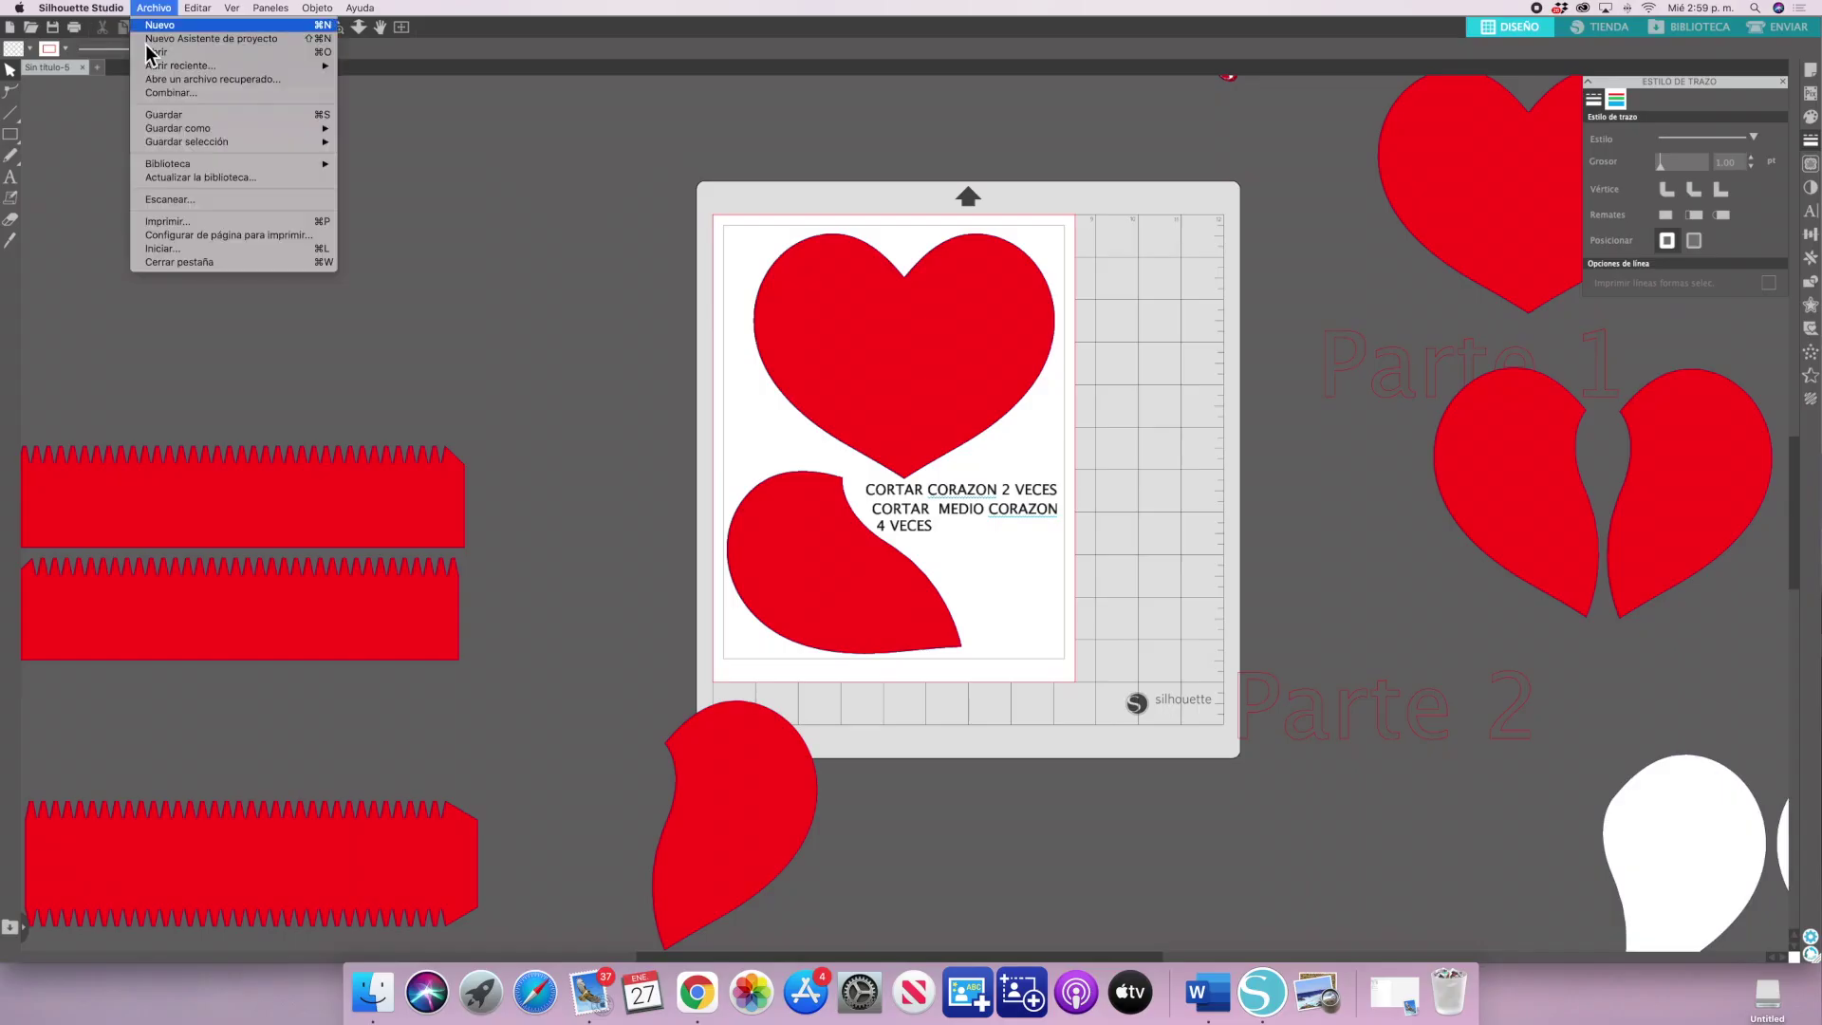
click(191, 227)
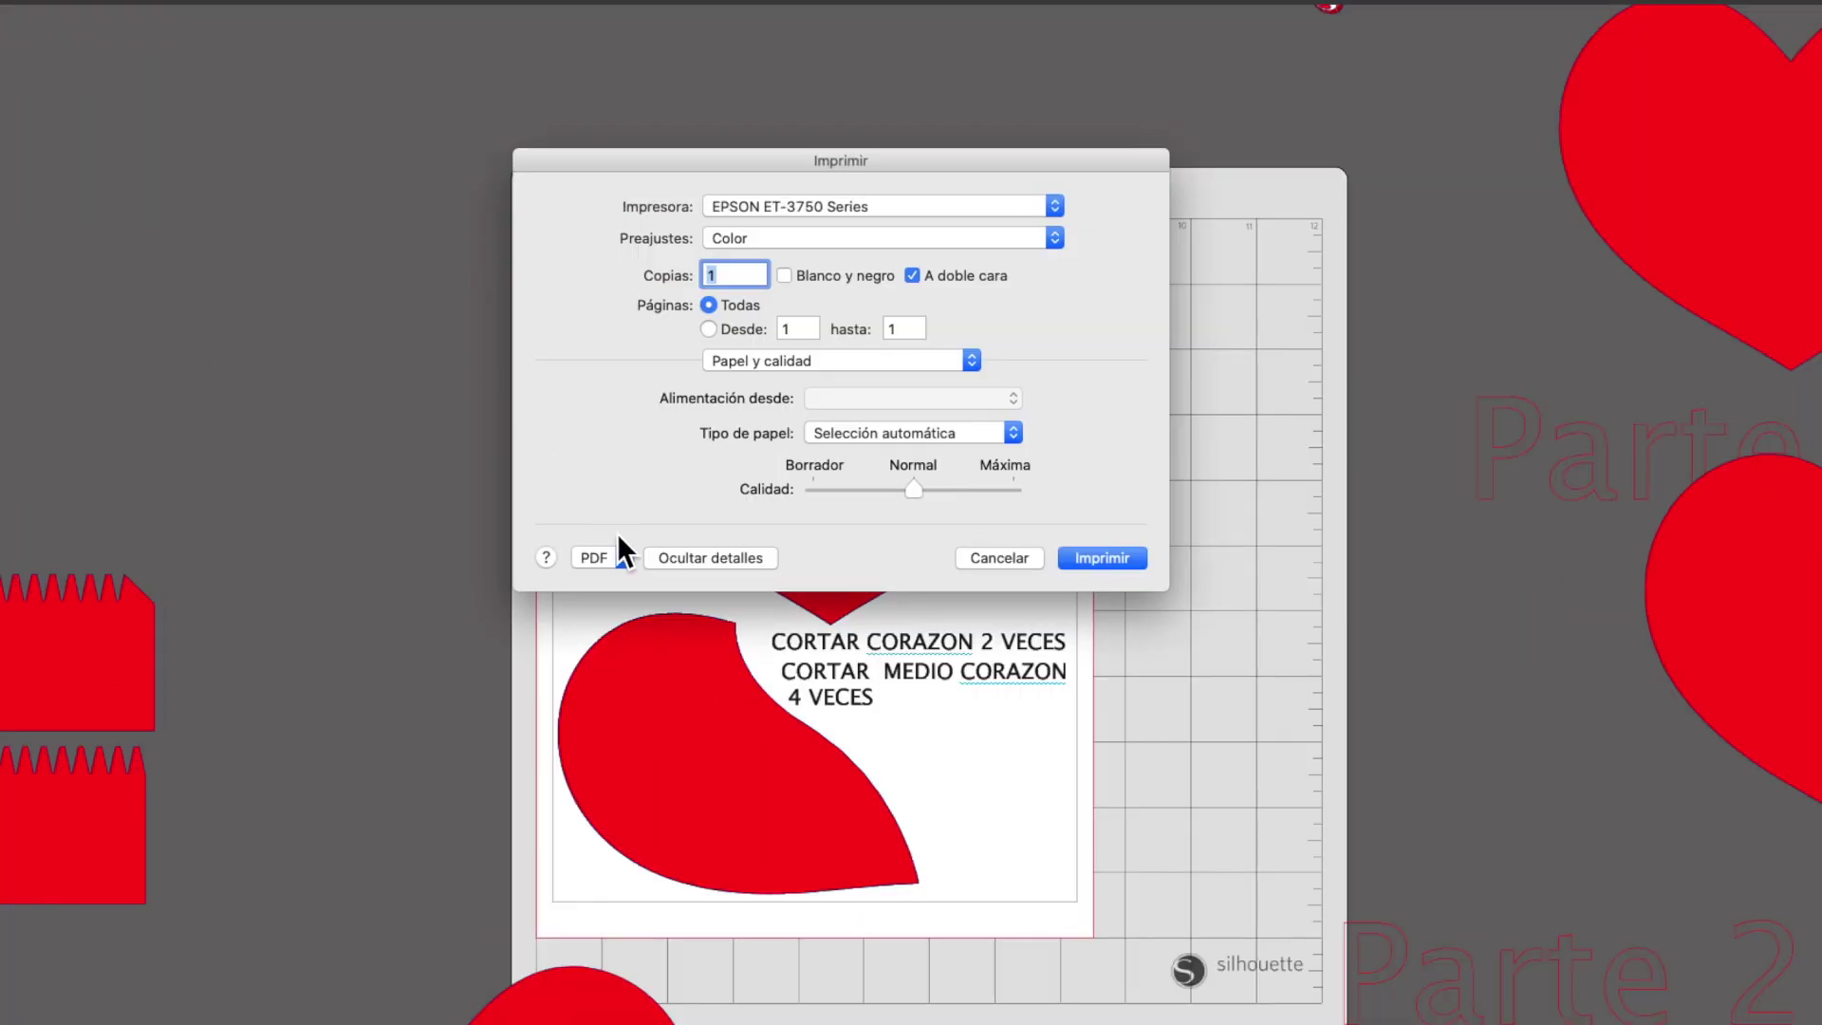
click(624, 558)
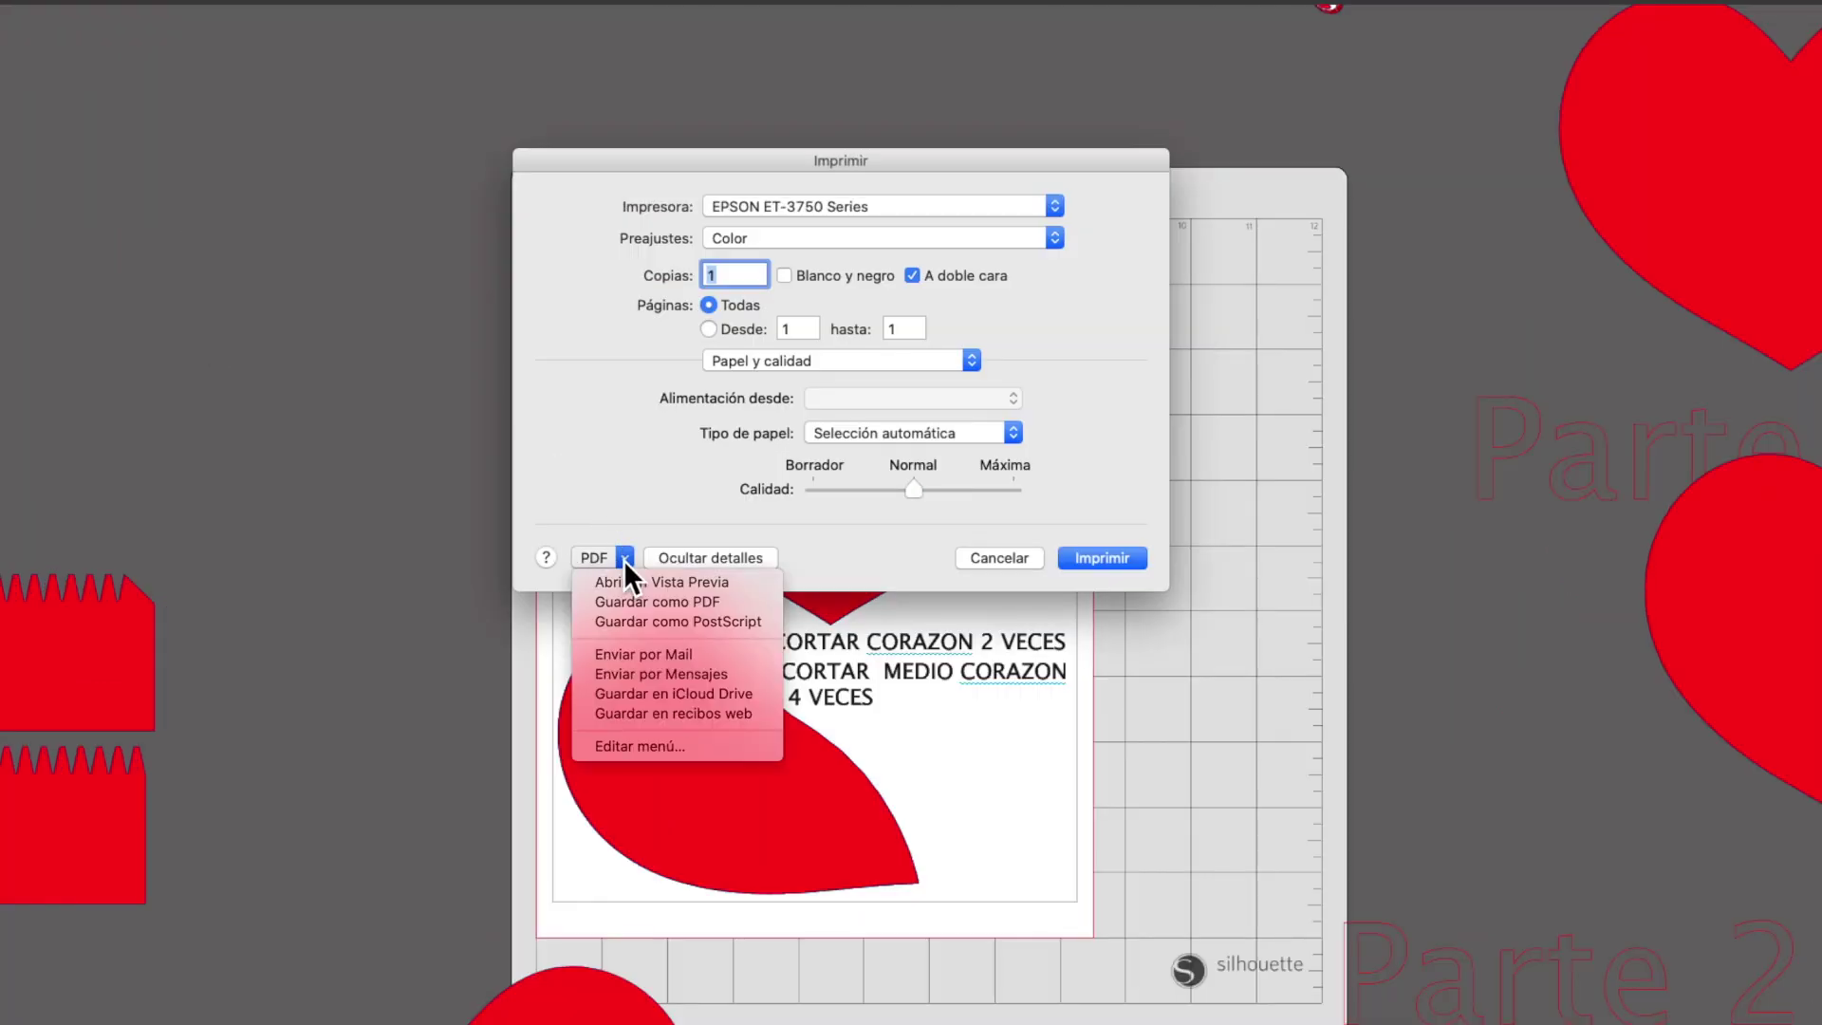
click(643, 603)
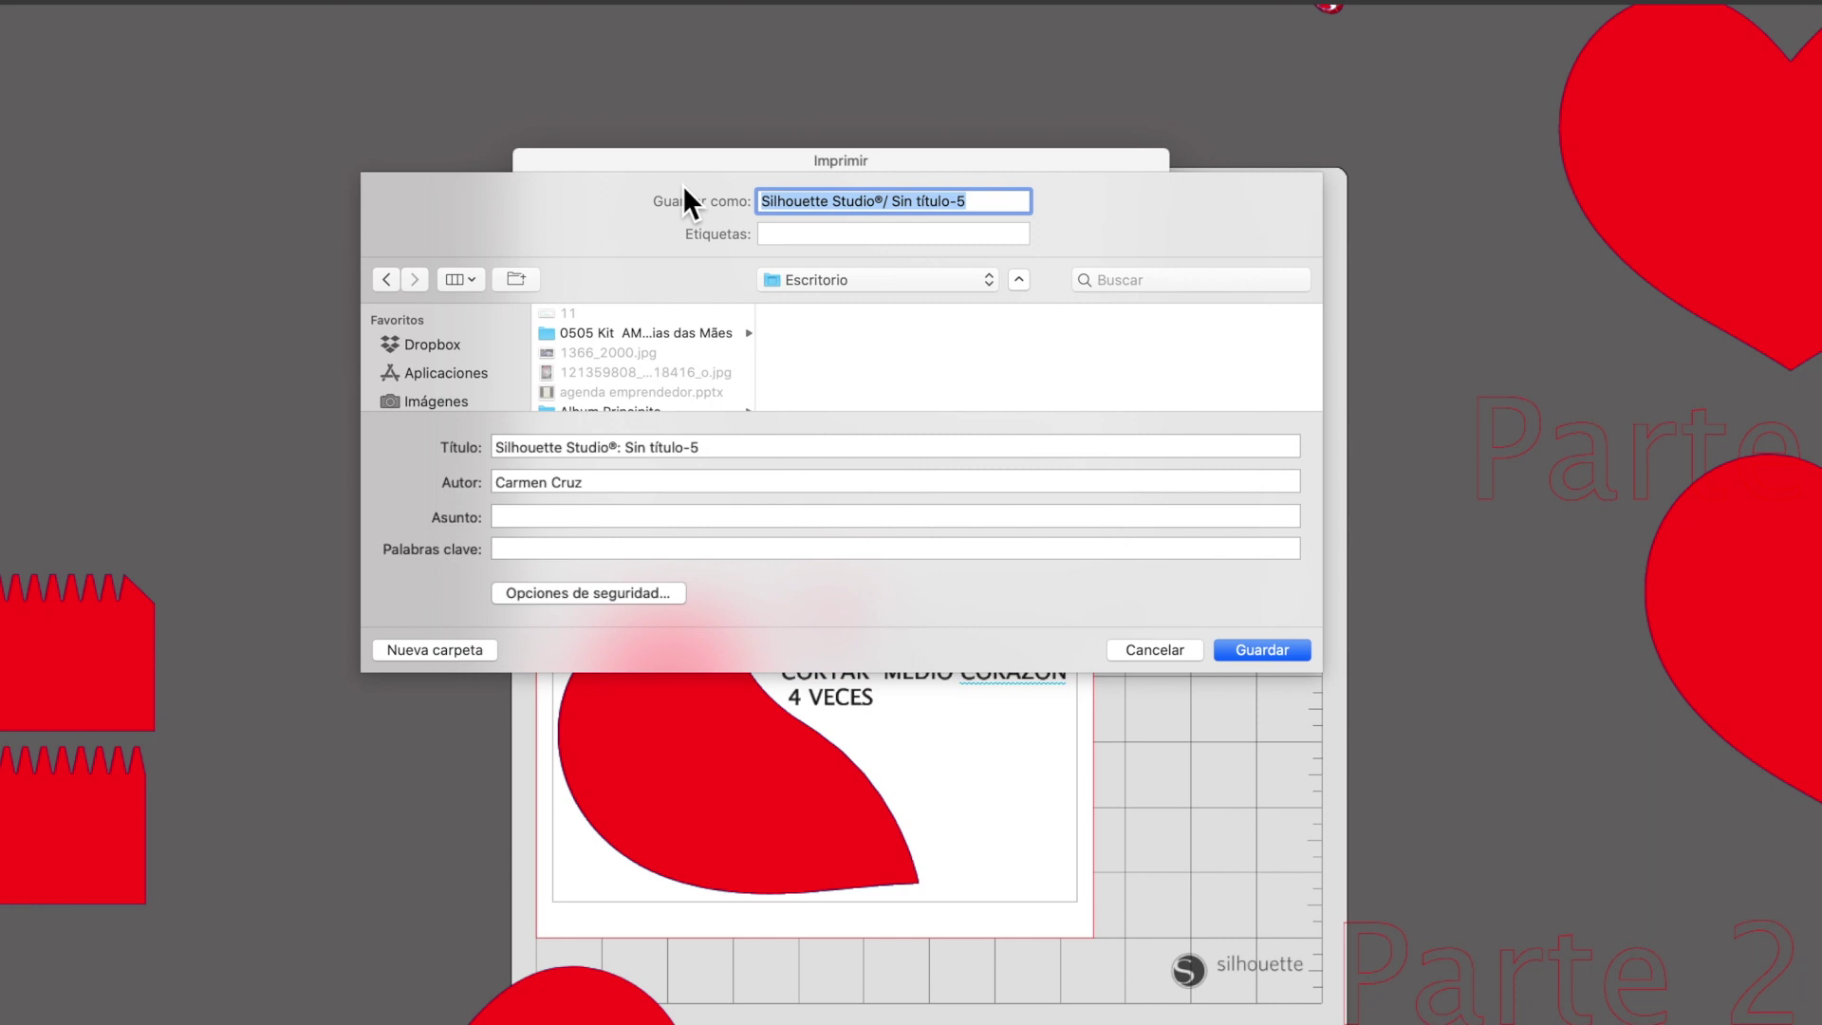
text(CAJACORAZON1)
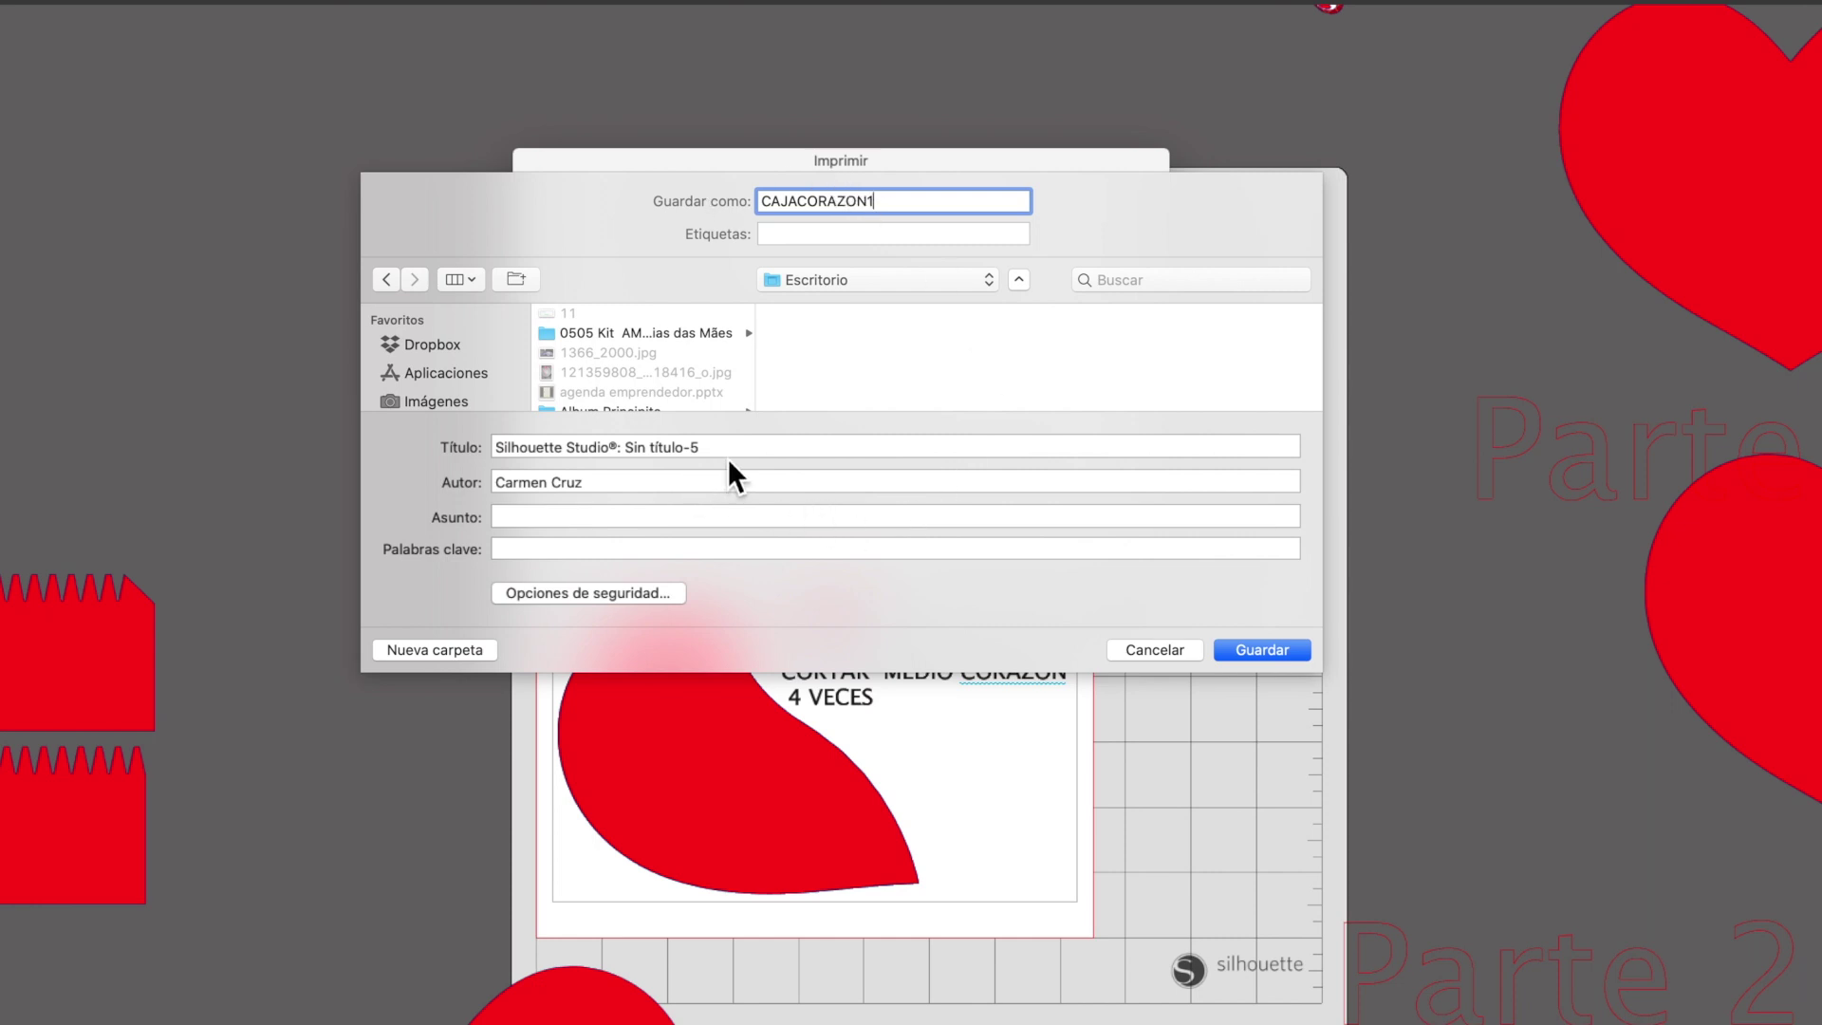
click(1289, 653)
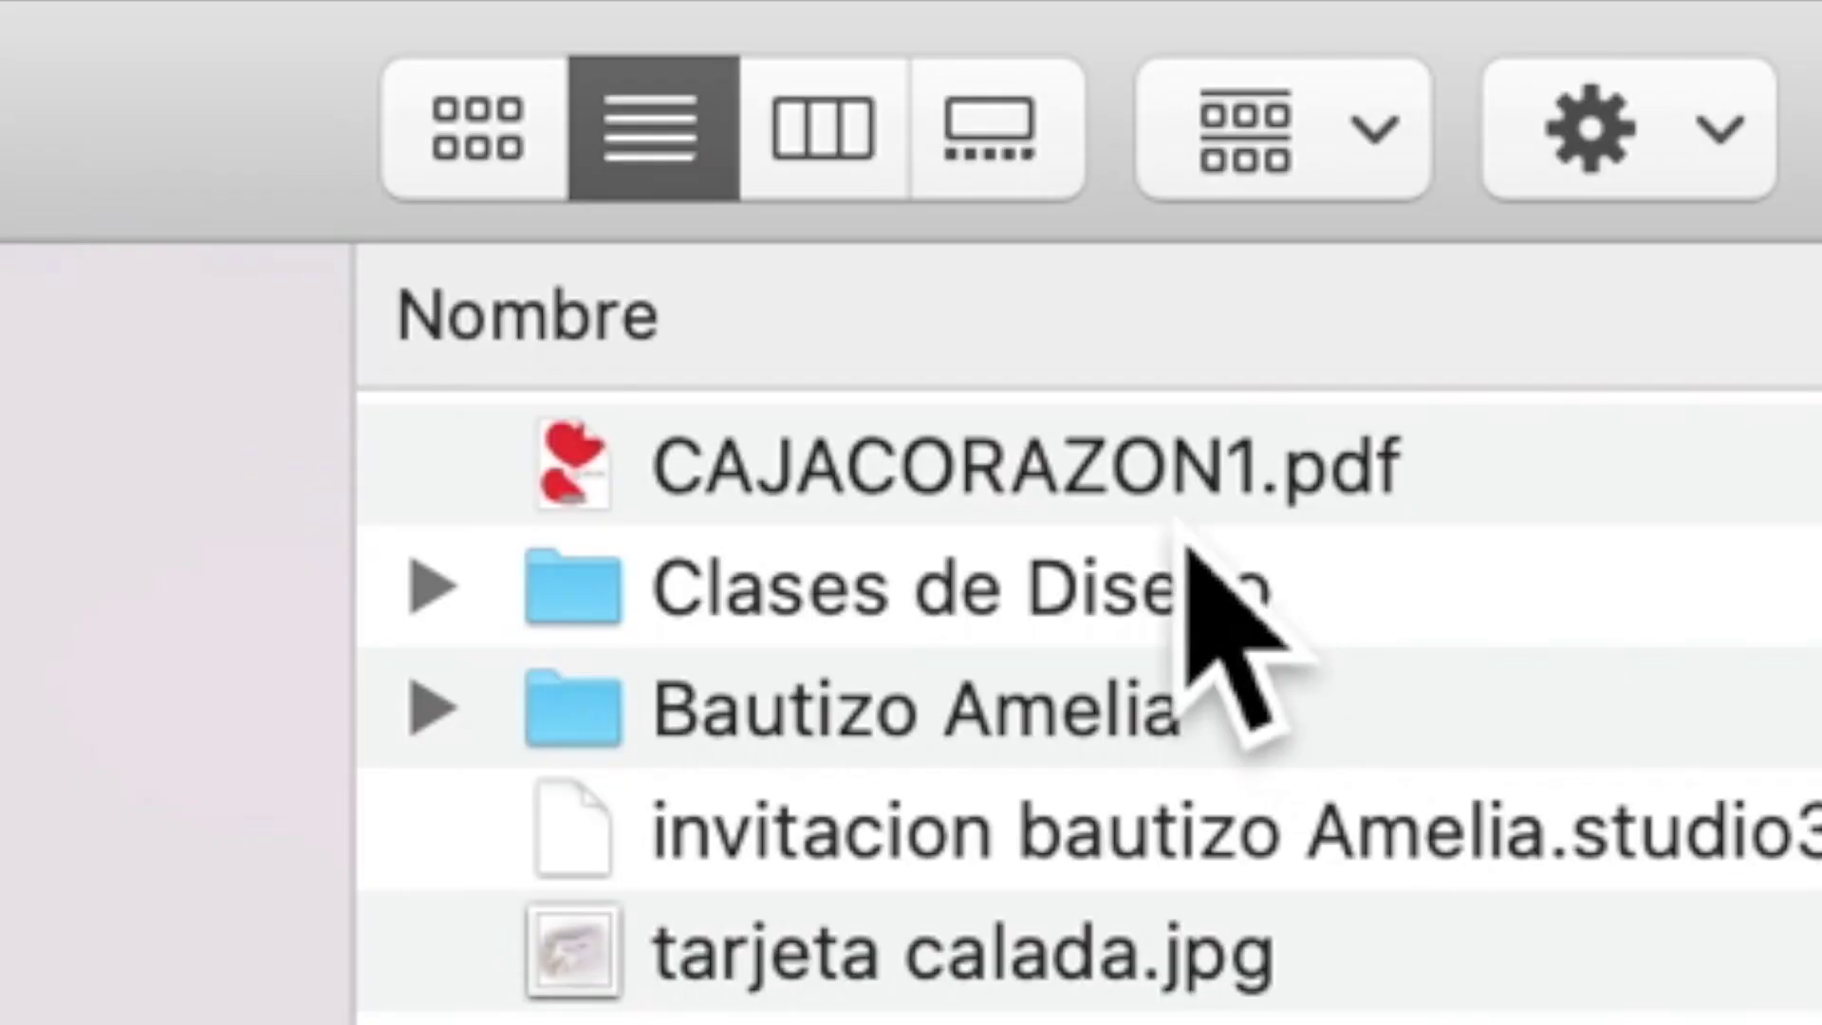
Open CAJACORAZON1.pdf to check the exported page, and close the preview
double_click(1169, 482)
drag(330, 19, 567, 41)
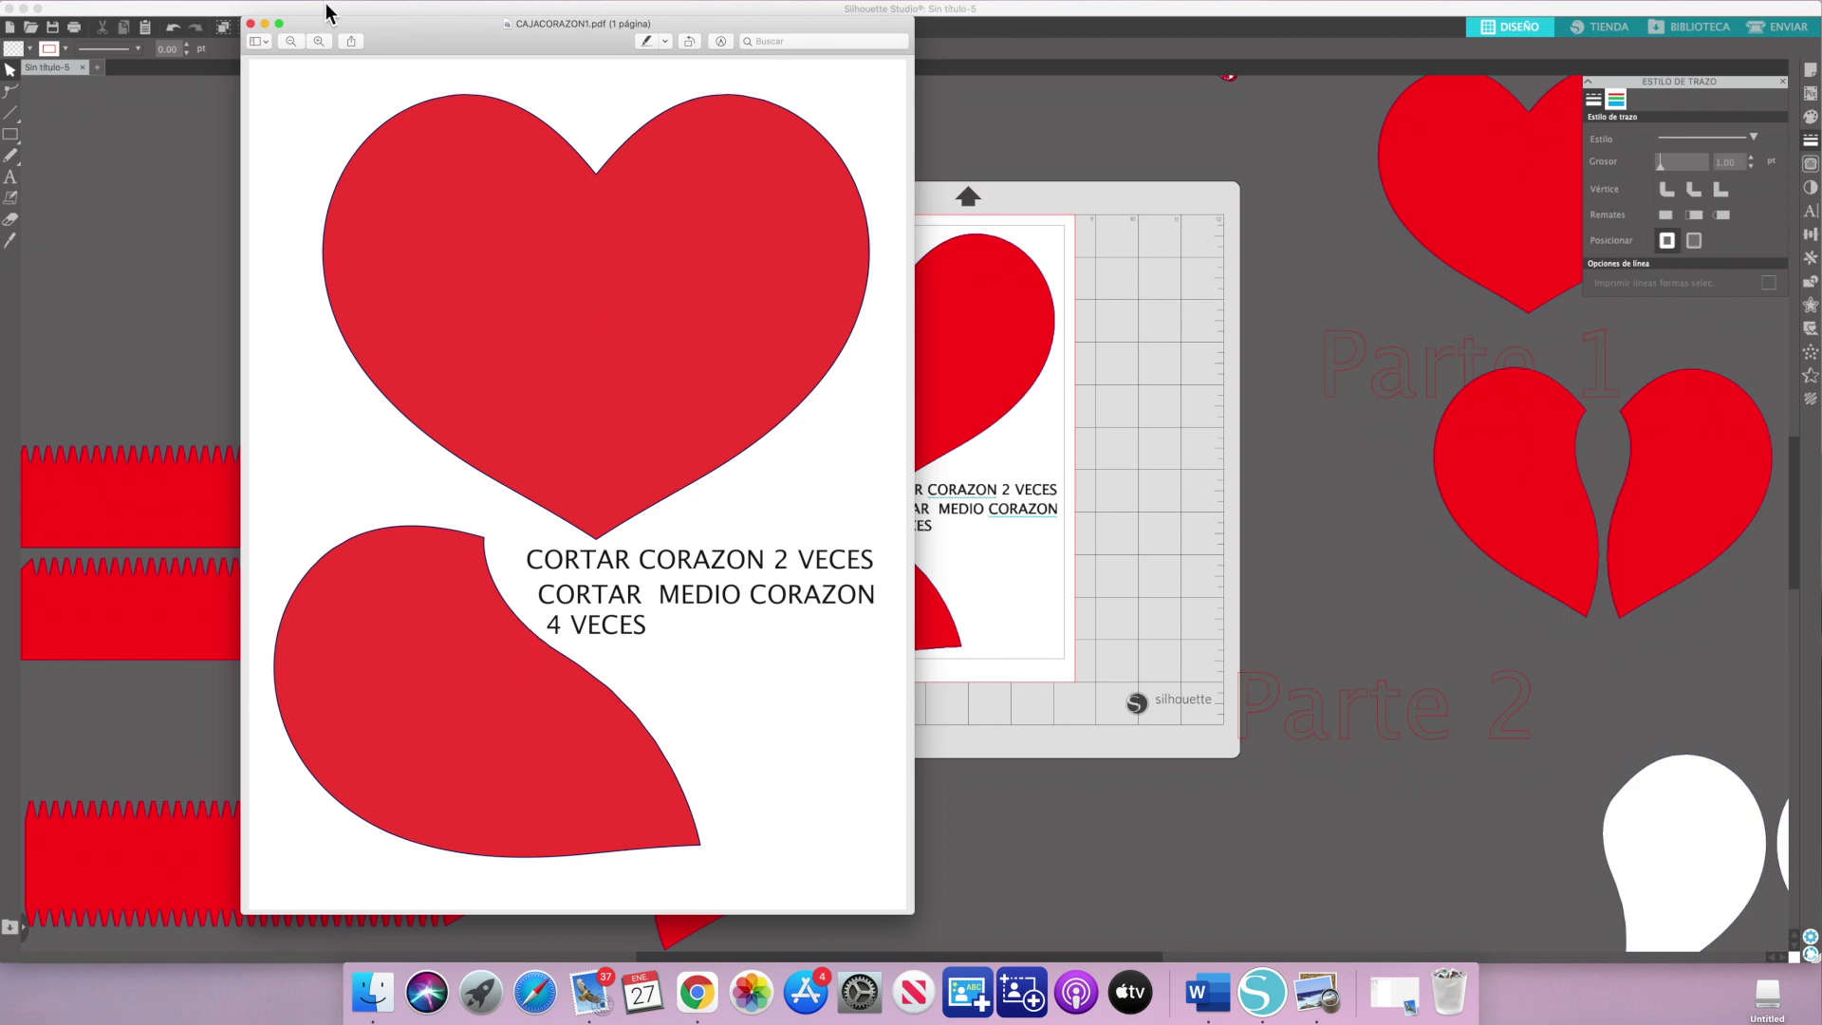
click(251, 23)
Move the full heart and the half heart off the page to the area with the other heart pieces
click(893, 410)
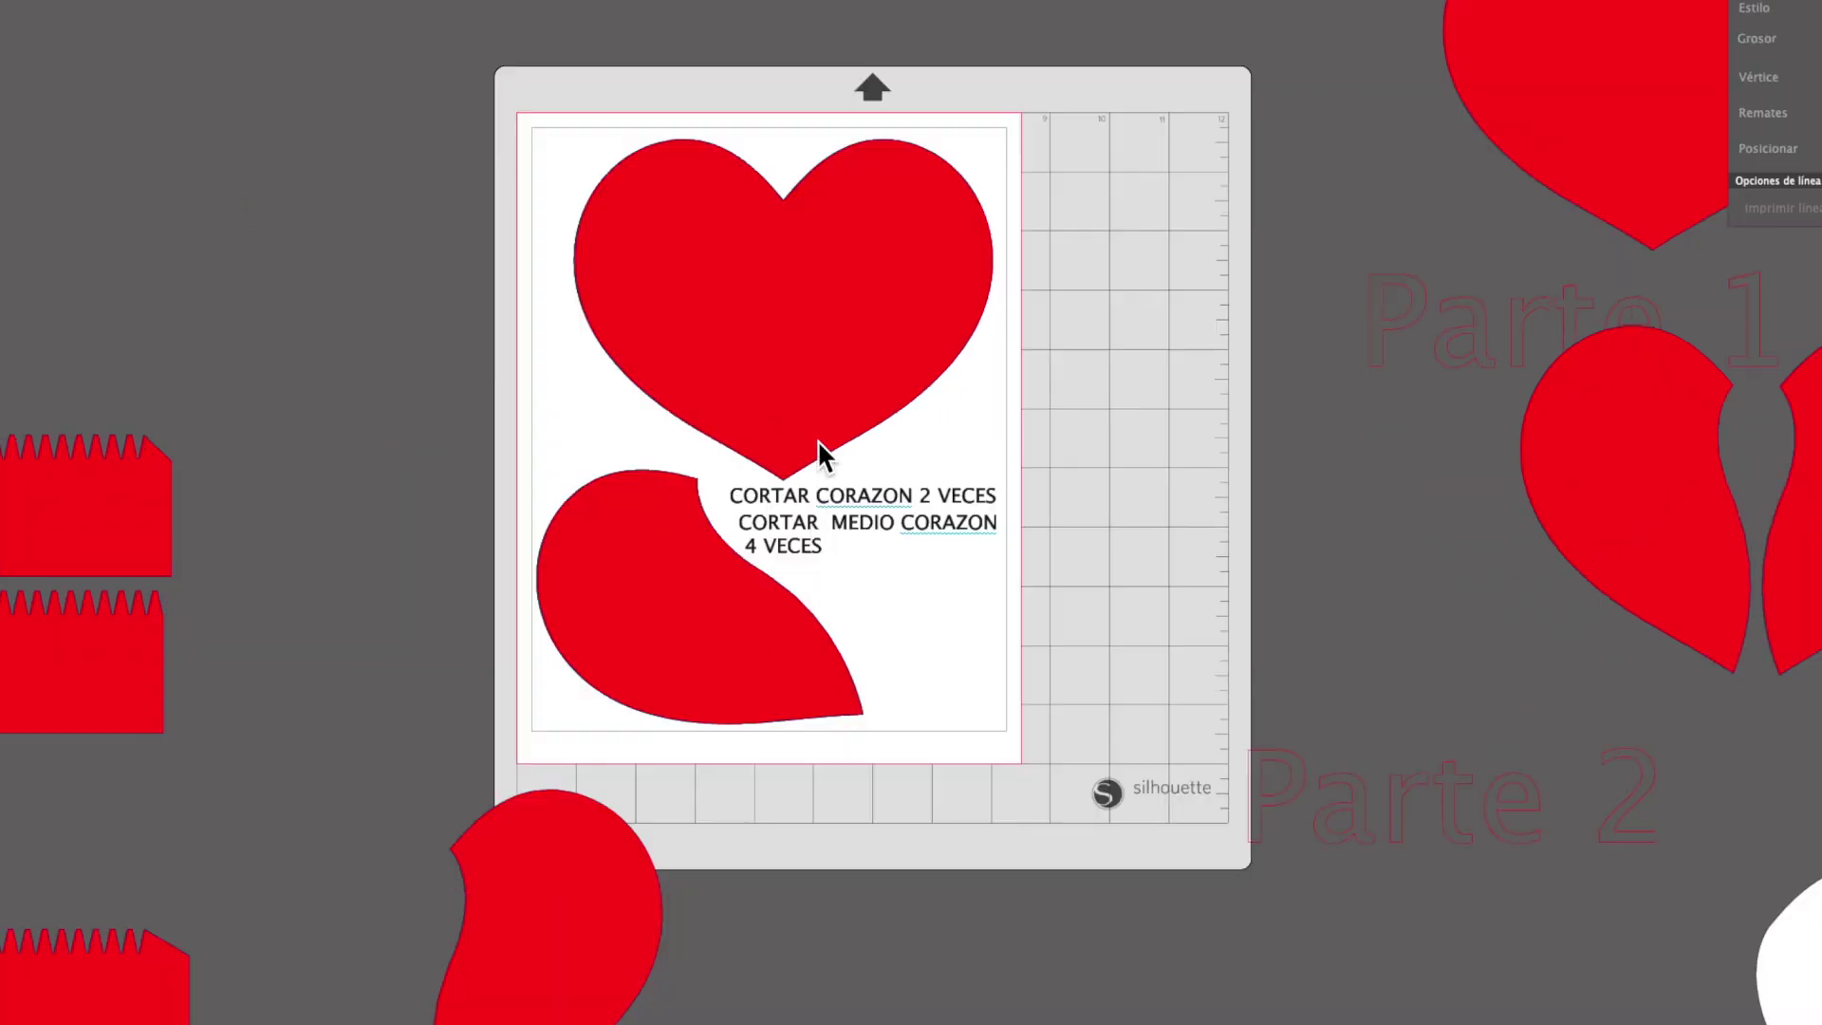
drag(769, 385, 1477, 341)
drag(712, 595, 1708, 589)
Bring the first toothed strip onto the page and rotate it upright along the page's left edge
drag(79, 509, 713, 385)
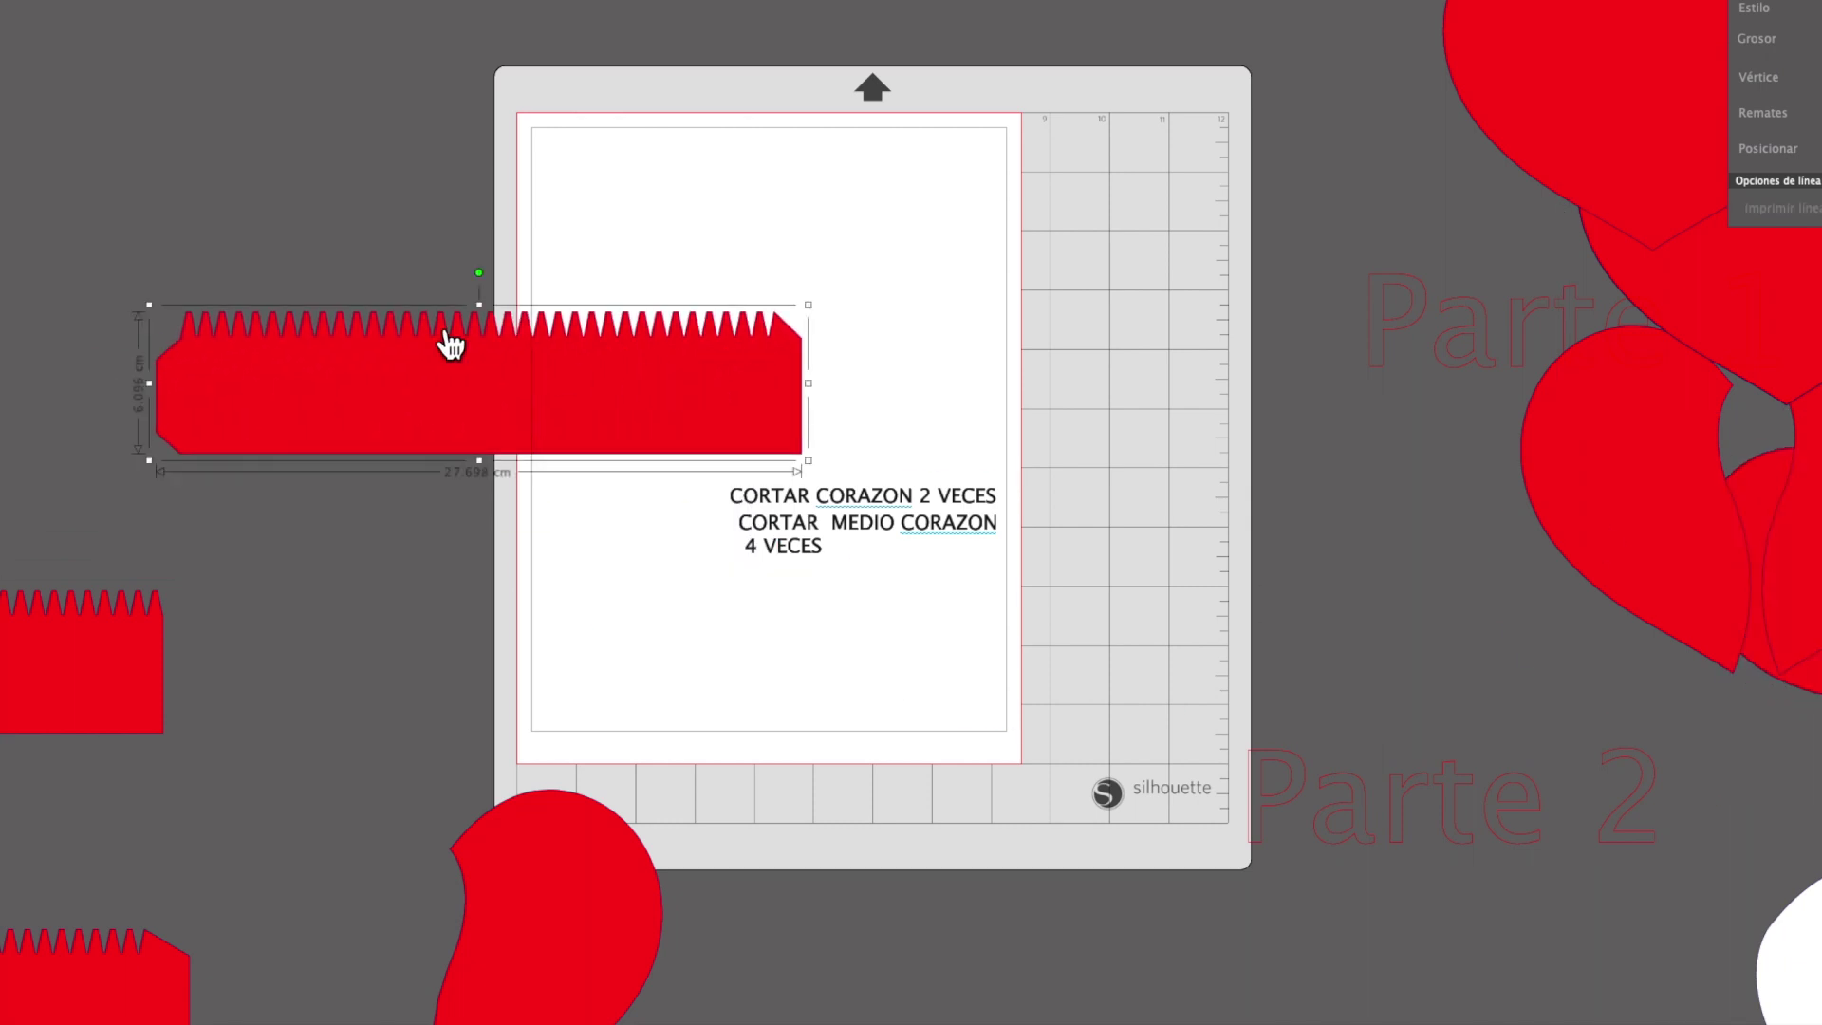
drag(480, 279, 640, 389)
drag(431, 390, 567, 394)
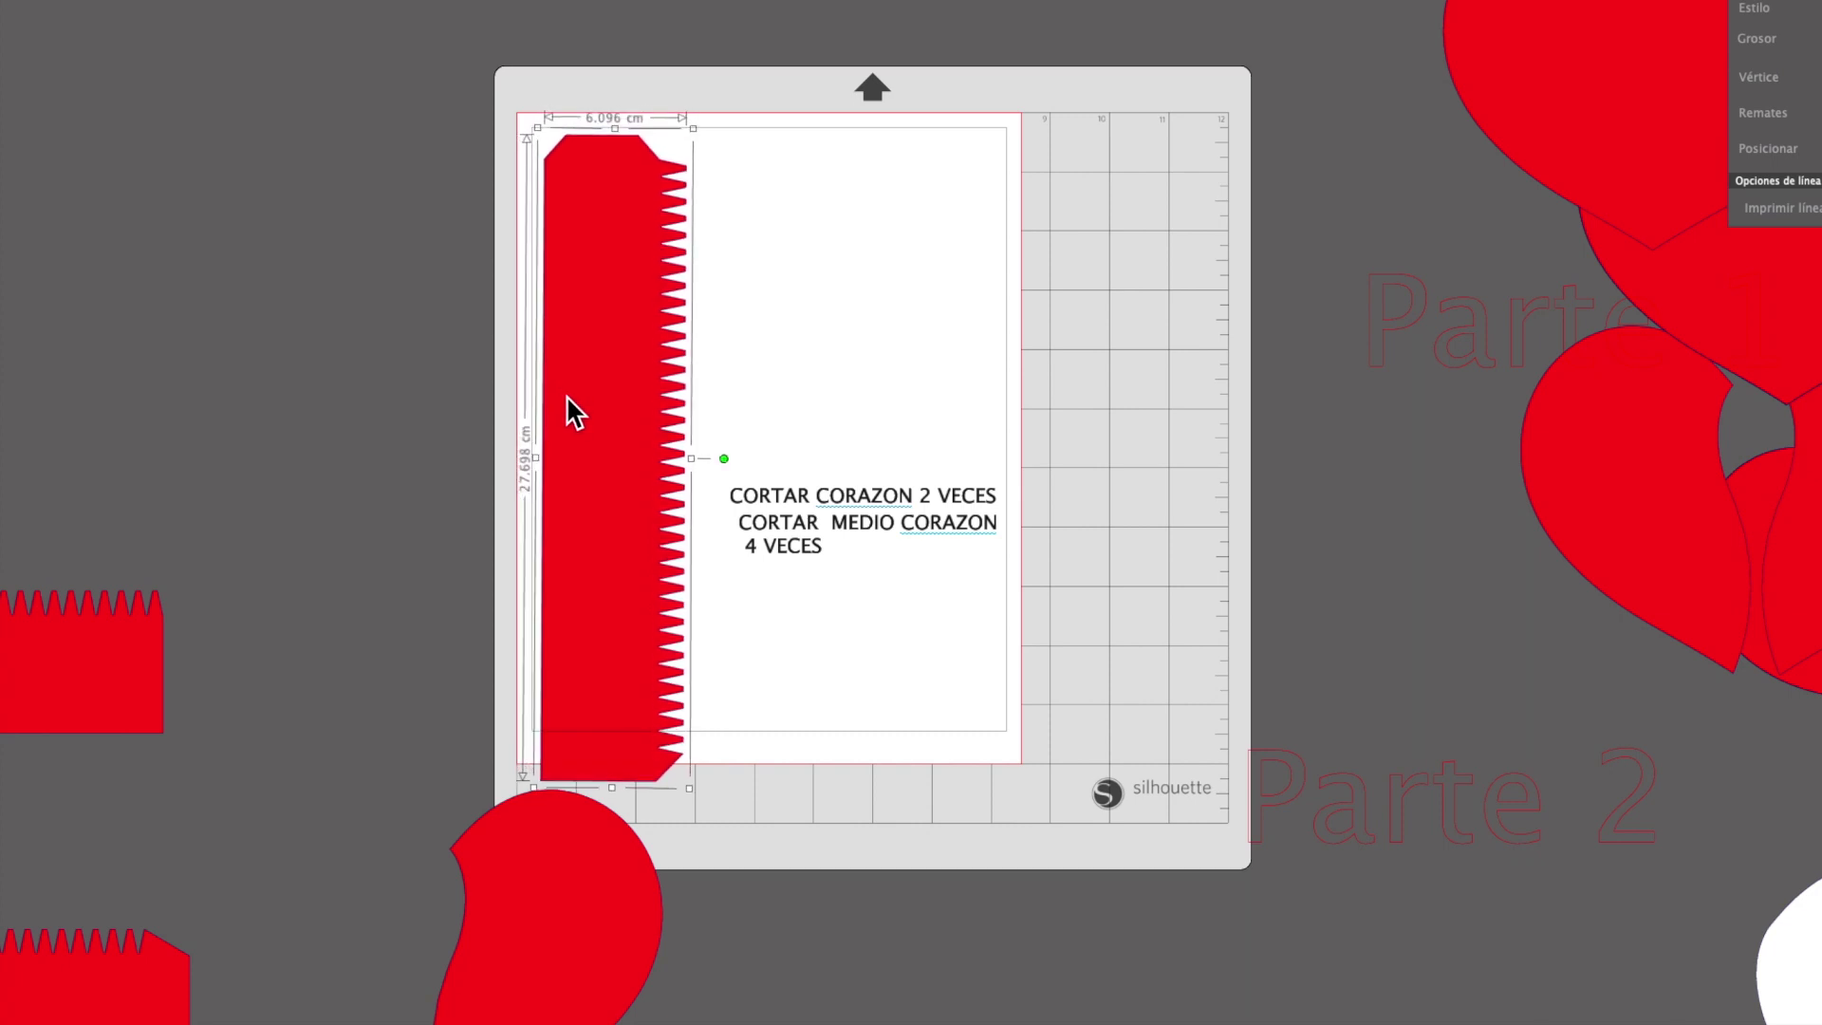
Delete both heart cutting labels from the page
click(921, 547)
click(874, 520)
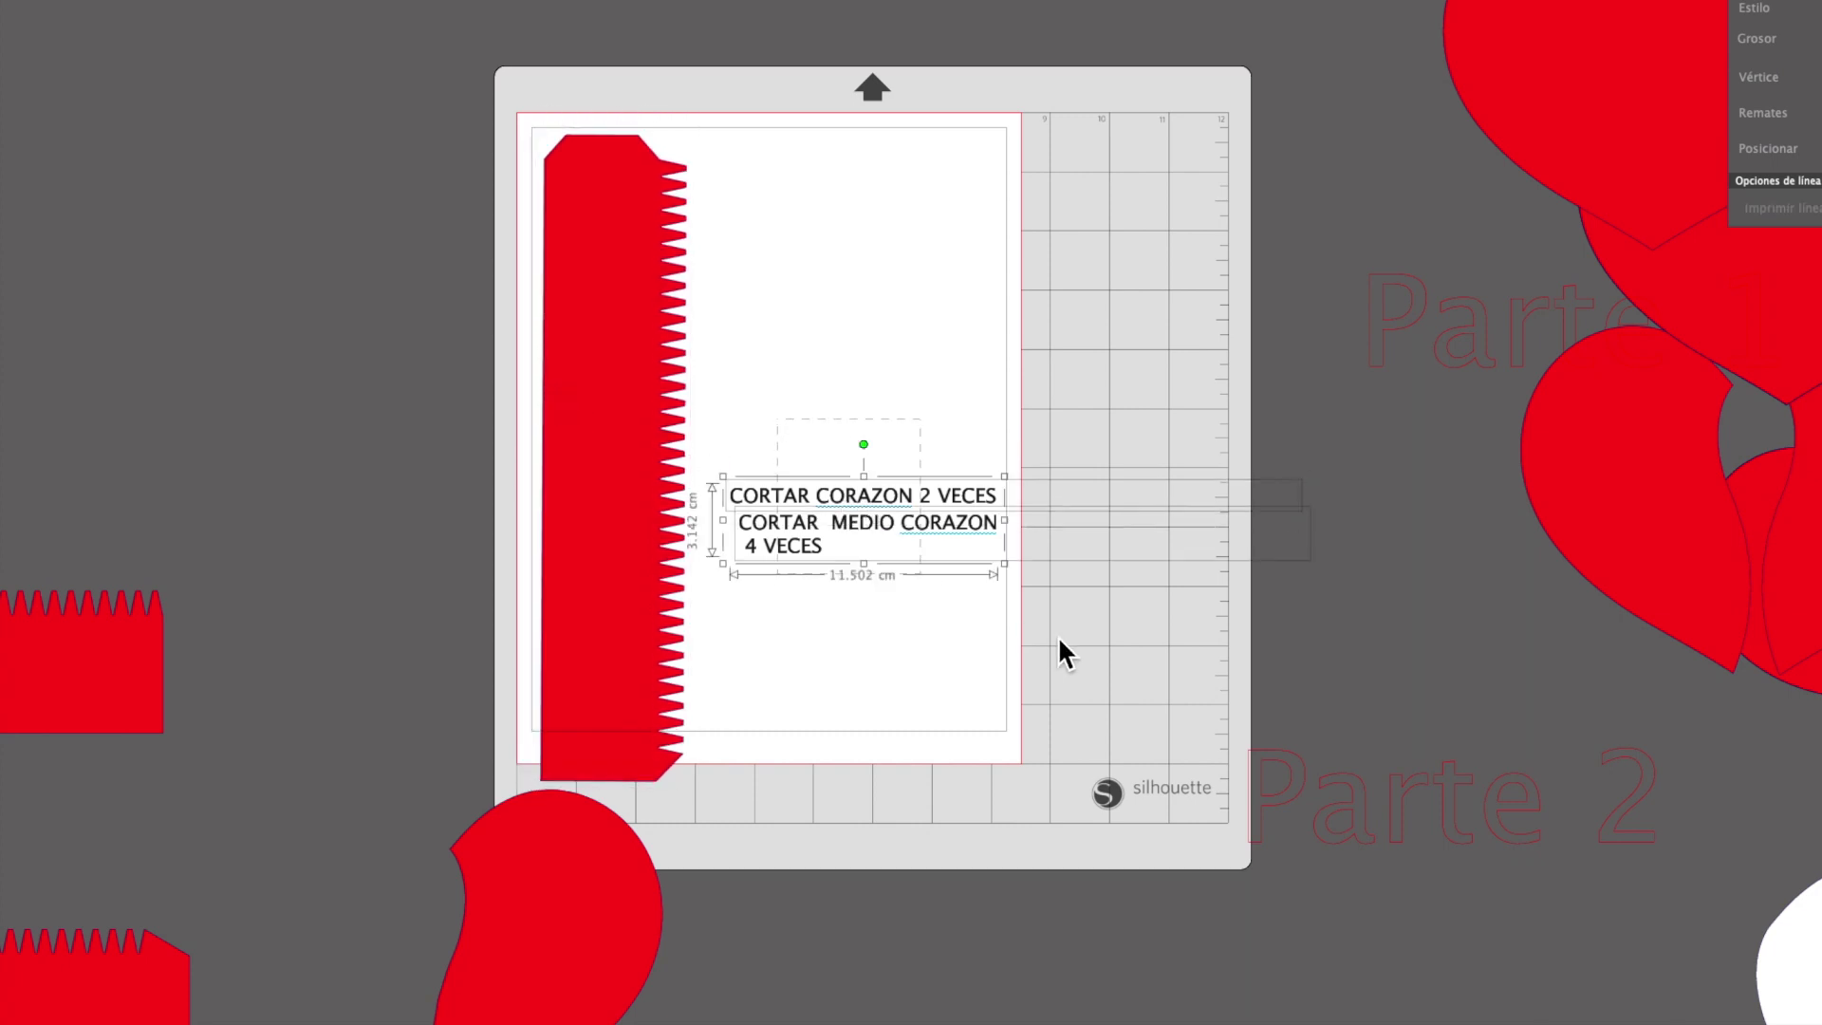
key(Delete)
Rotate the toothed strip diagonally to fit within the print borders, and move the next strip closer to the page
click(665, 459)
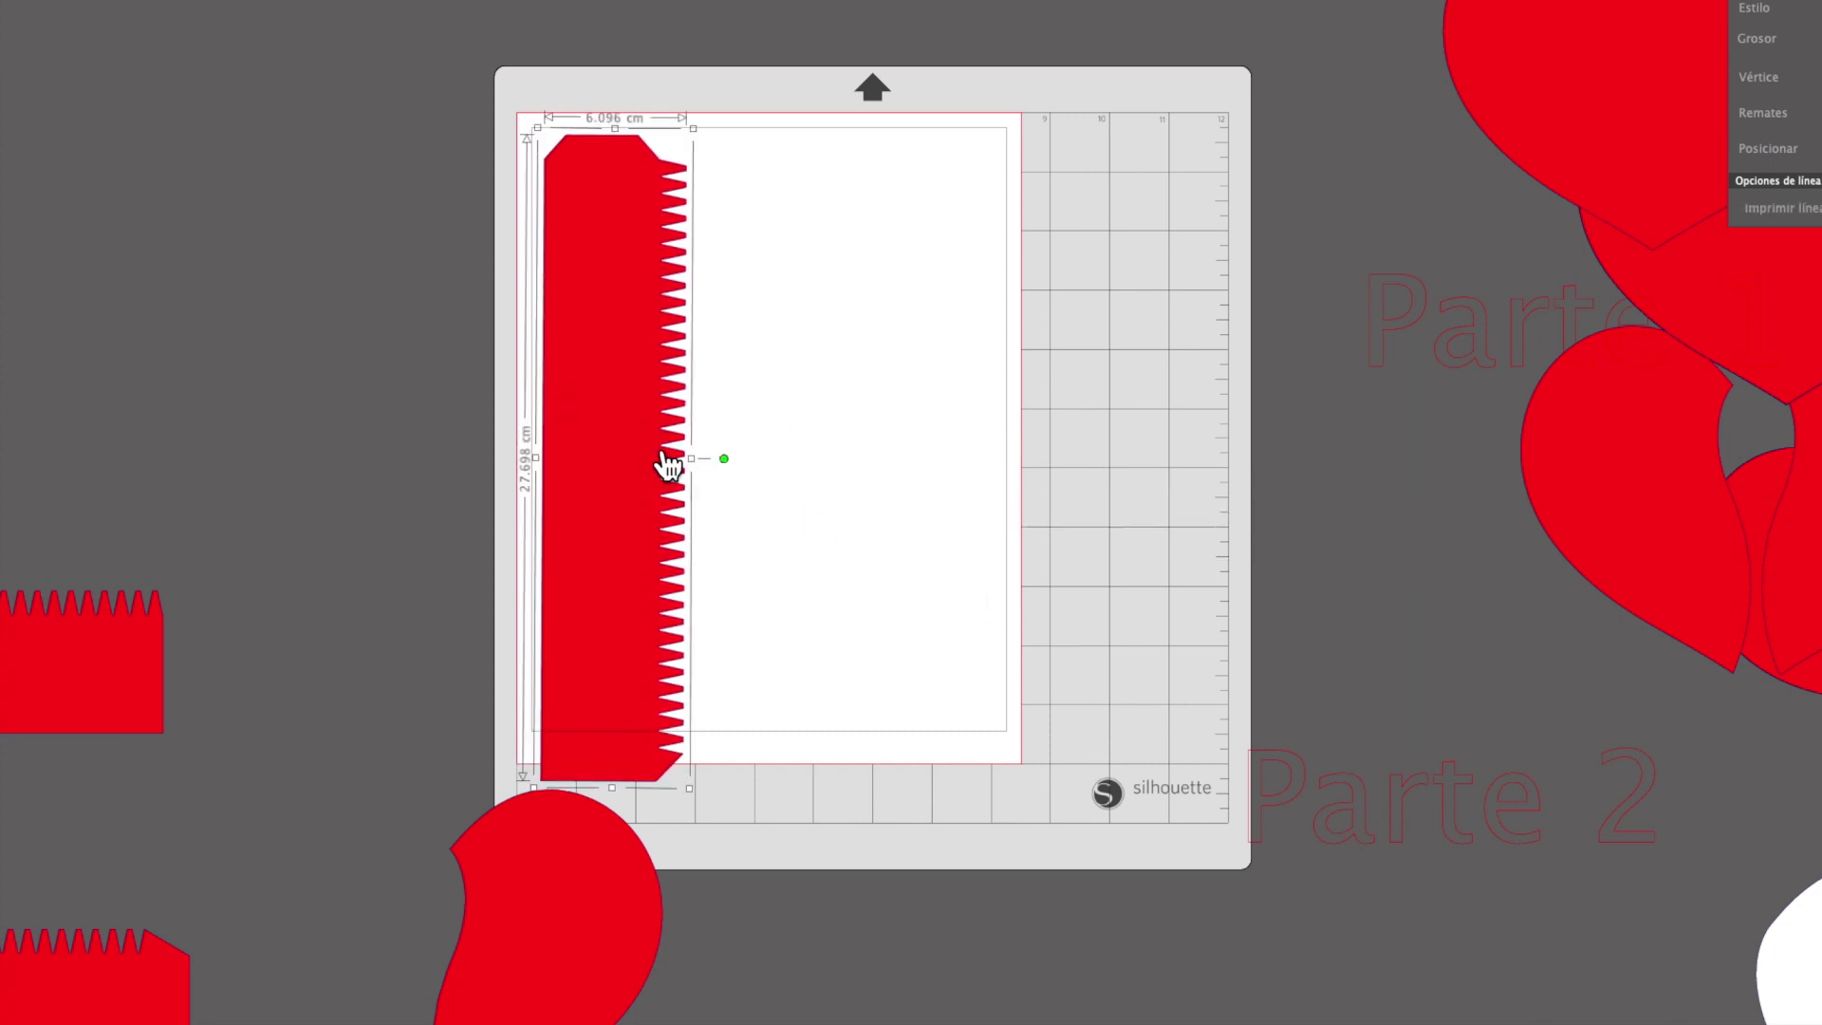
drag(726, 459, 781, 341)
click(1070, 391)
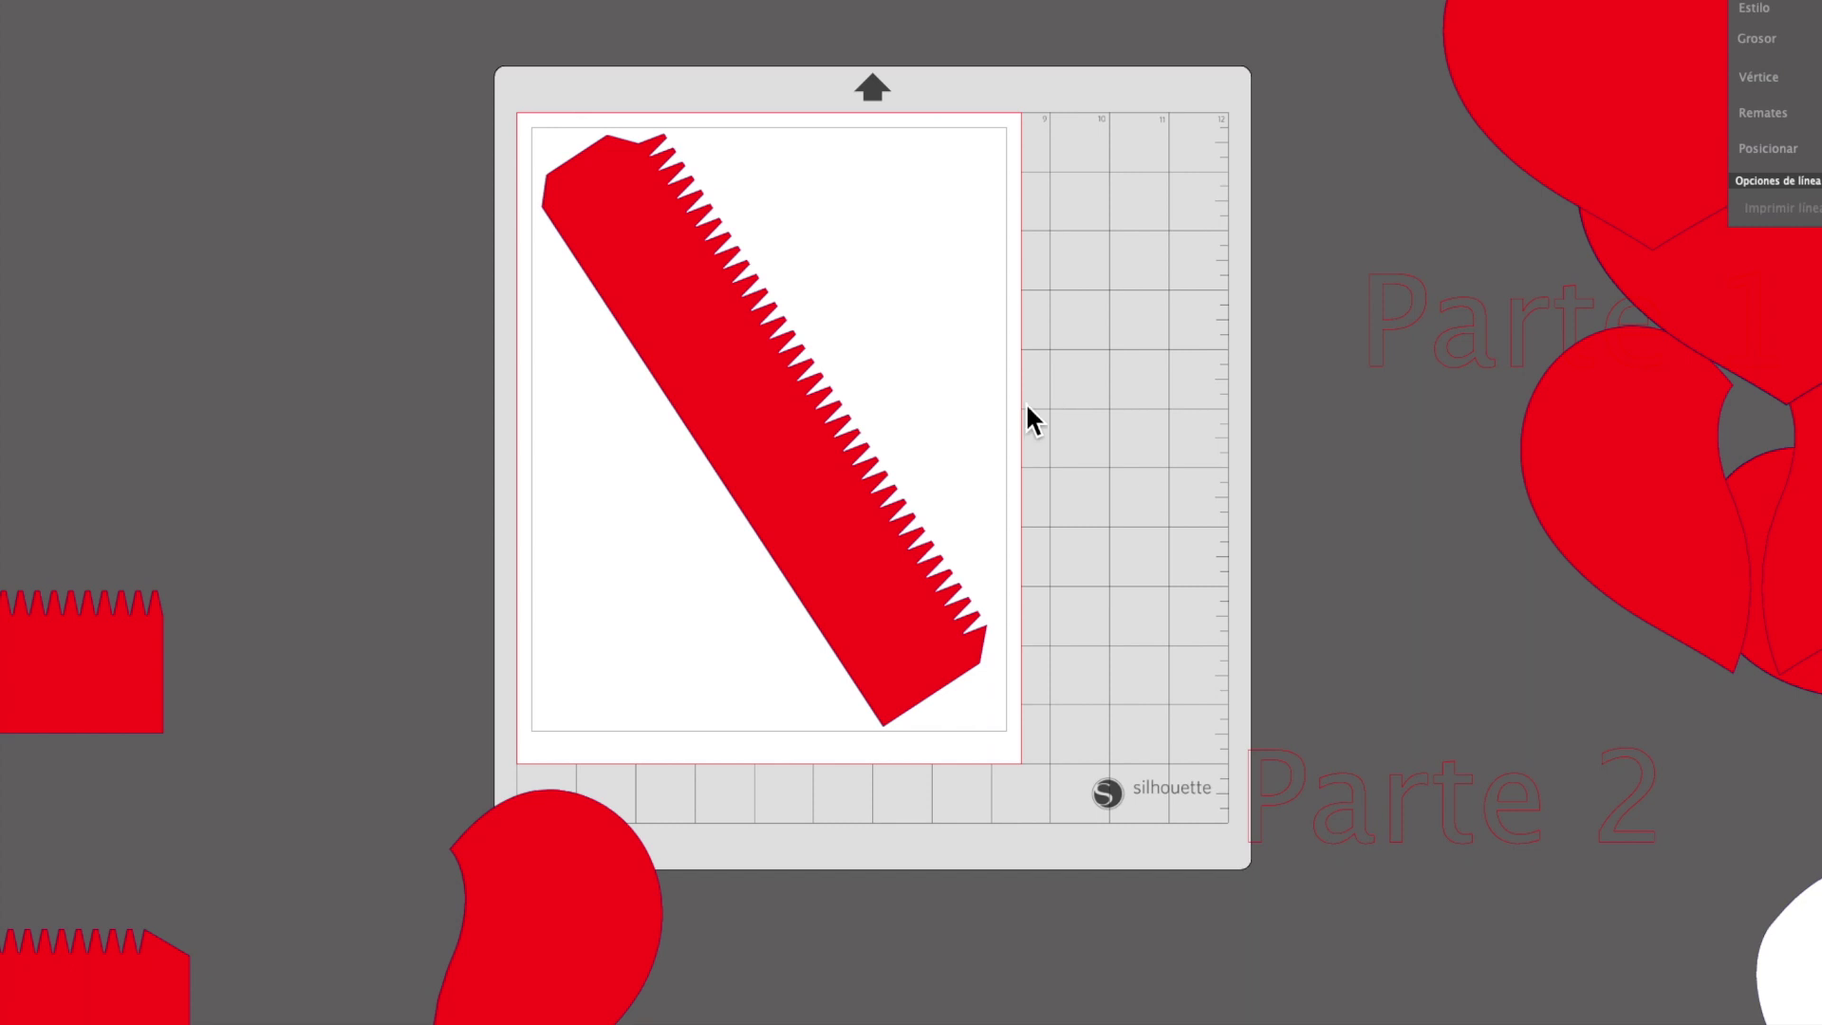
drag(146, 607, 95, 462)
Add the text label BORDE DEL CORAZON DE LA BASE, with (2 PIEZAS) on its own last line, over the strip's page
click(728, 455)
click(512, 508)
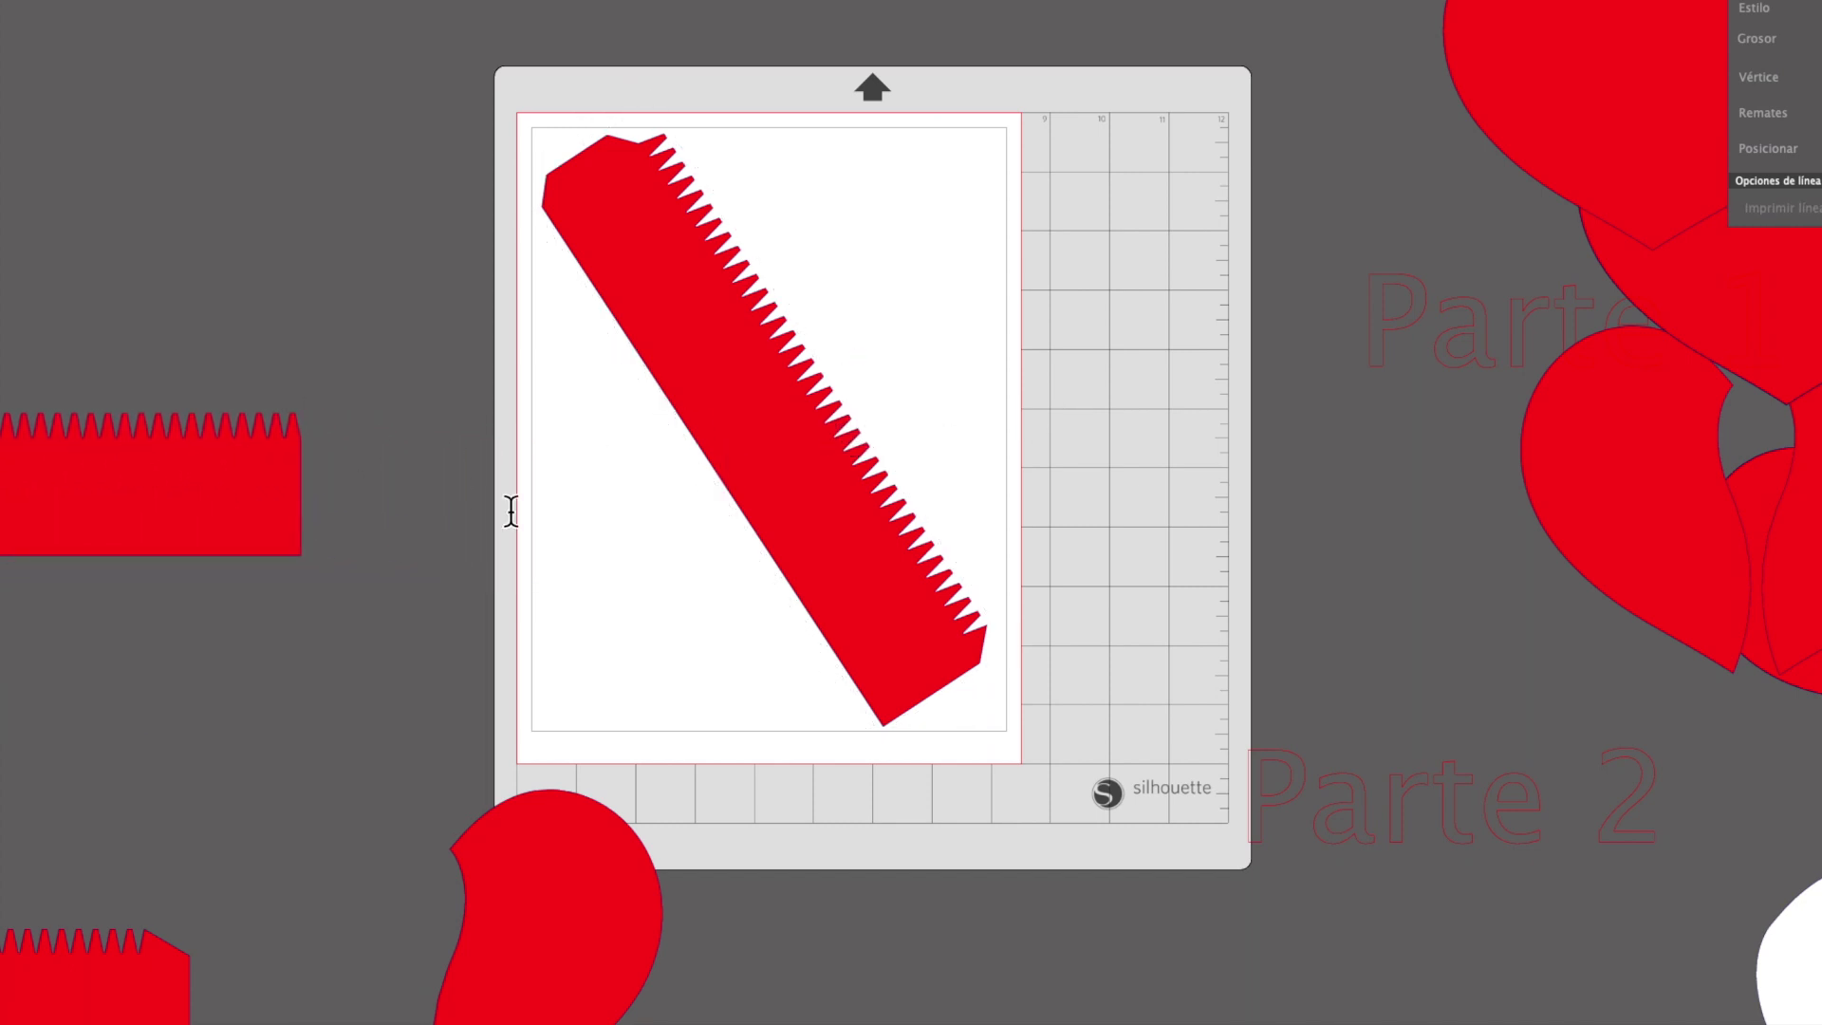
text(BO)
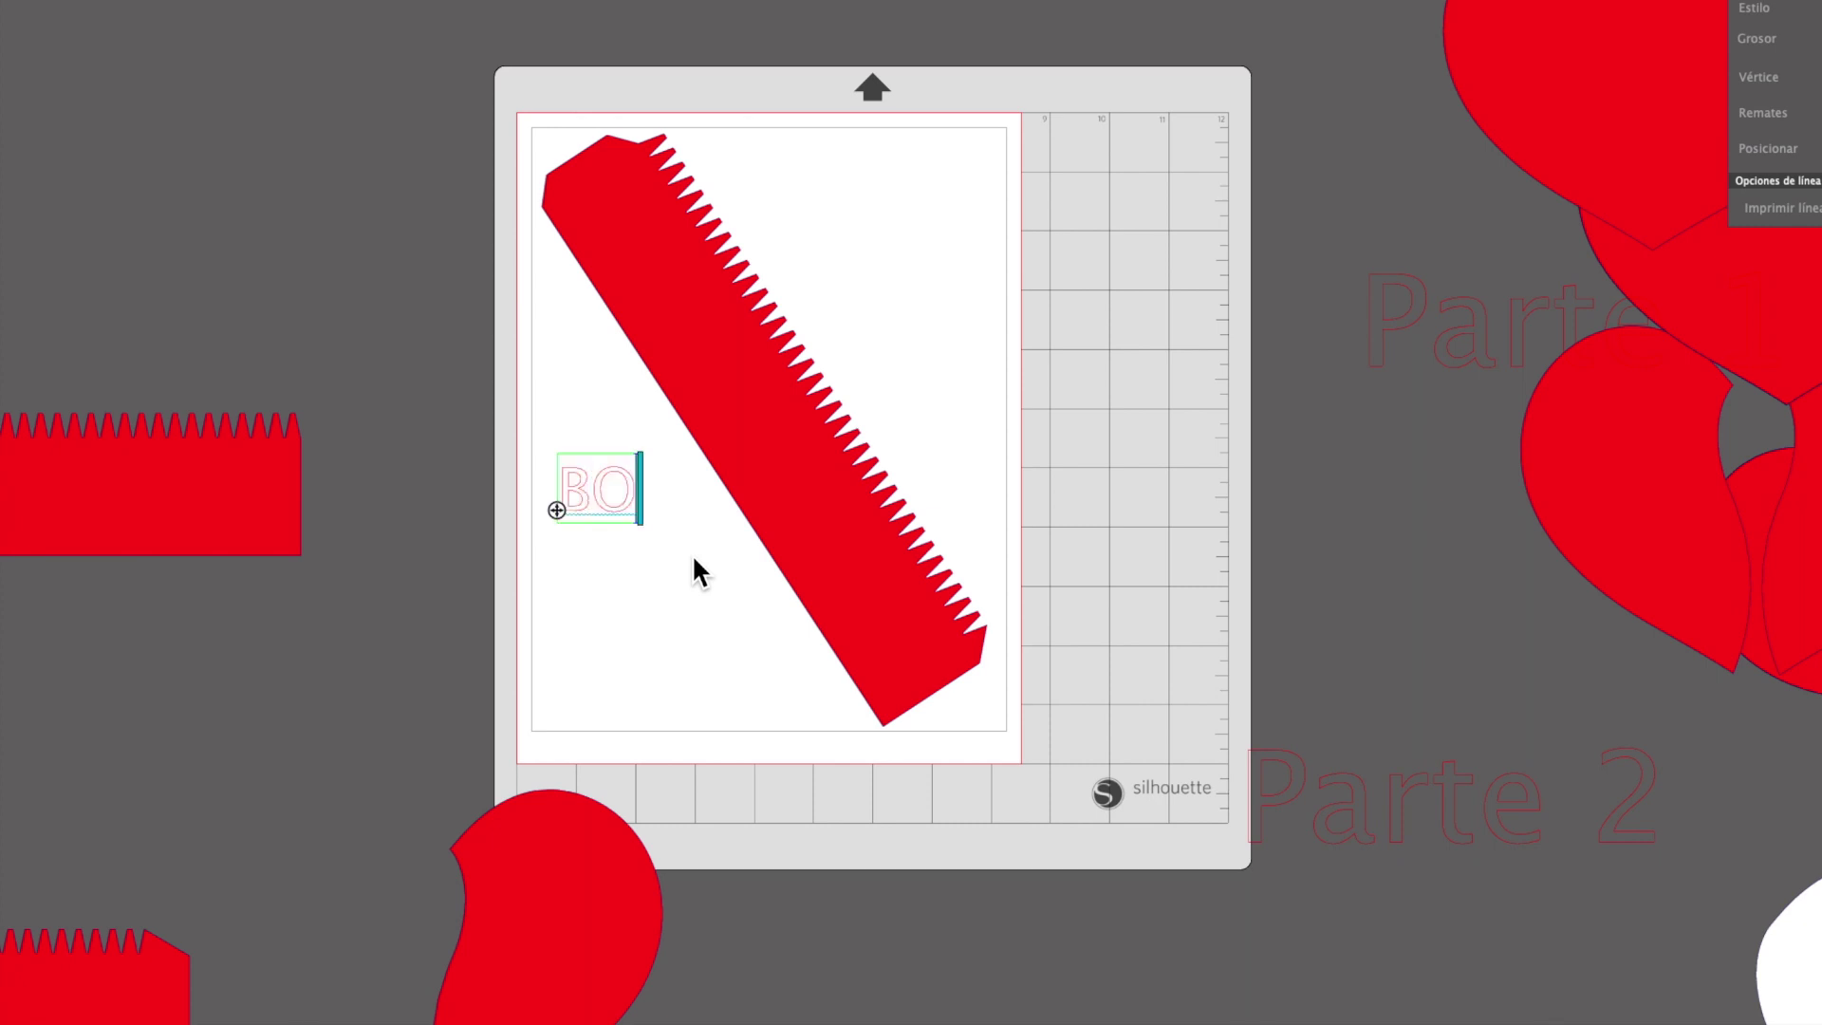
text(RDE DEL CORAZON DE LA T)
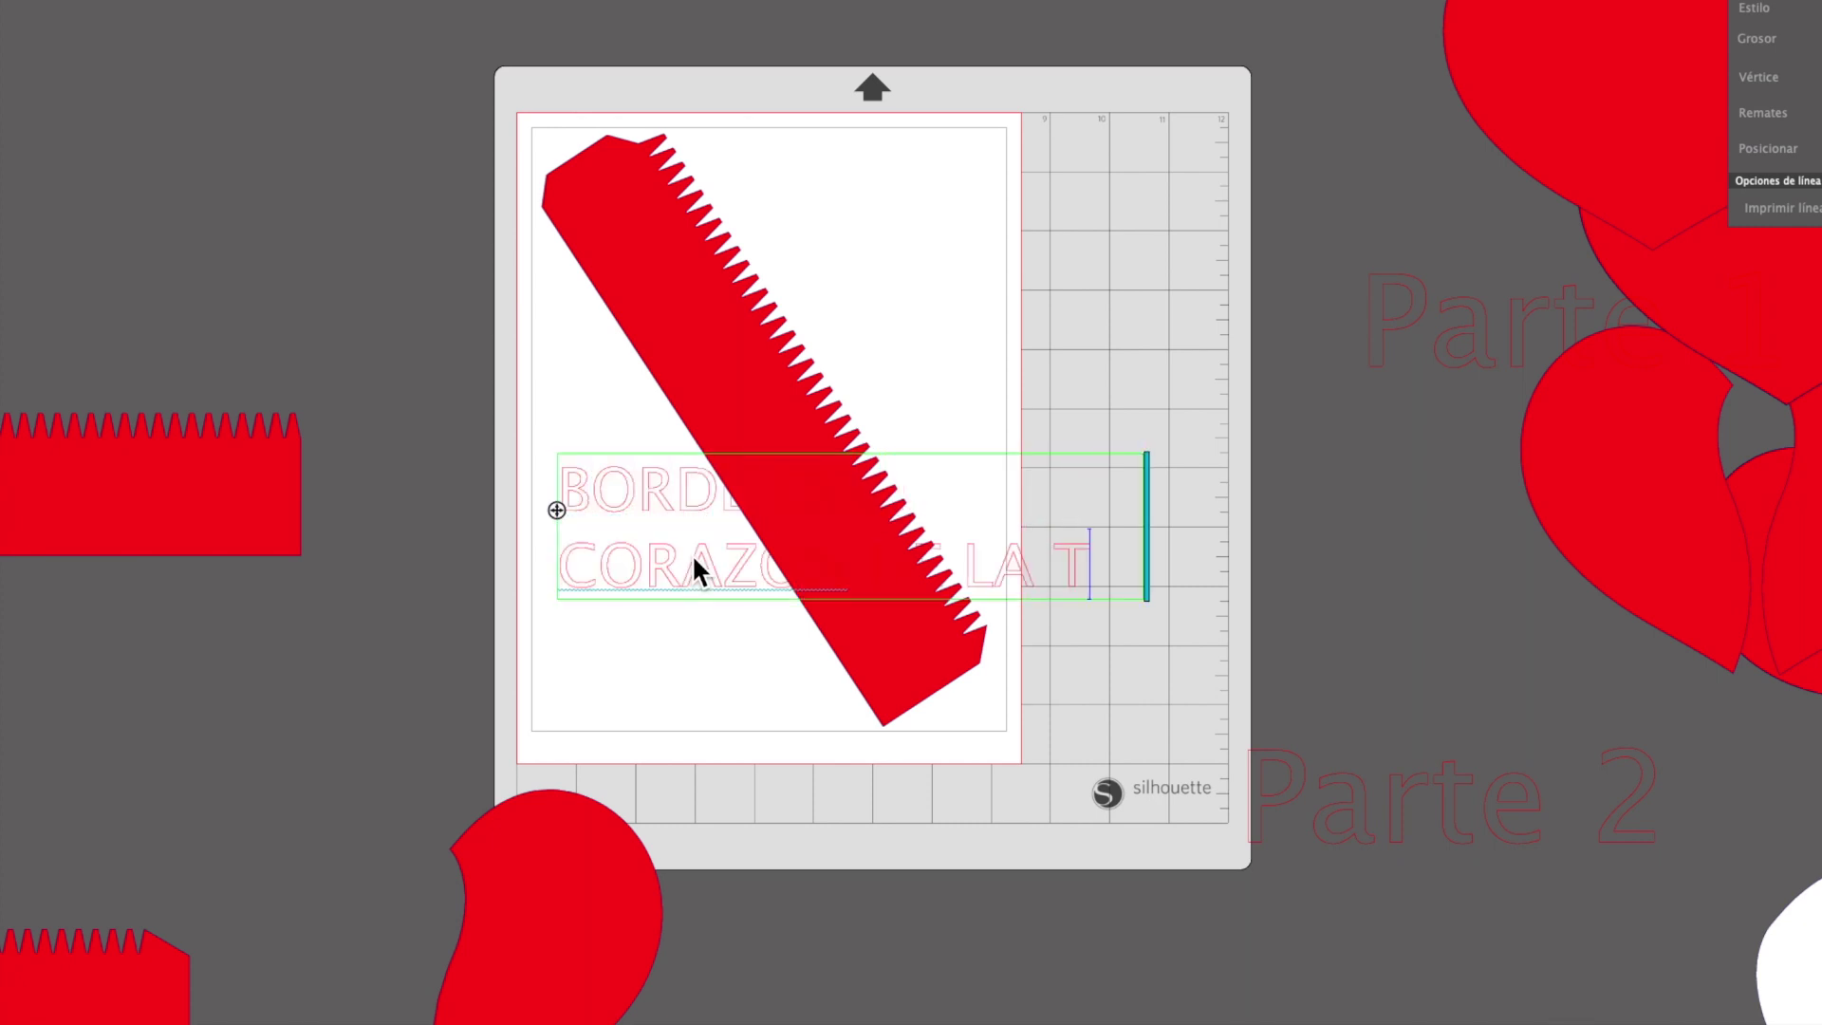
key(Return)
text(BASE)
key(Return)
text((2 PIEZA)
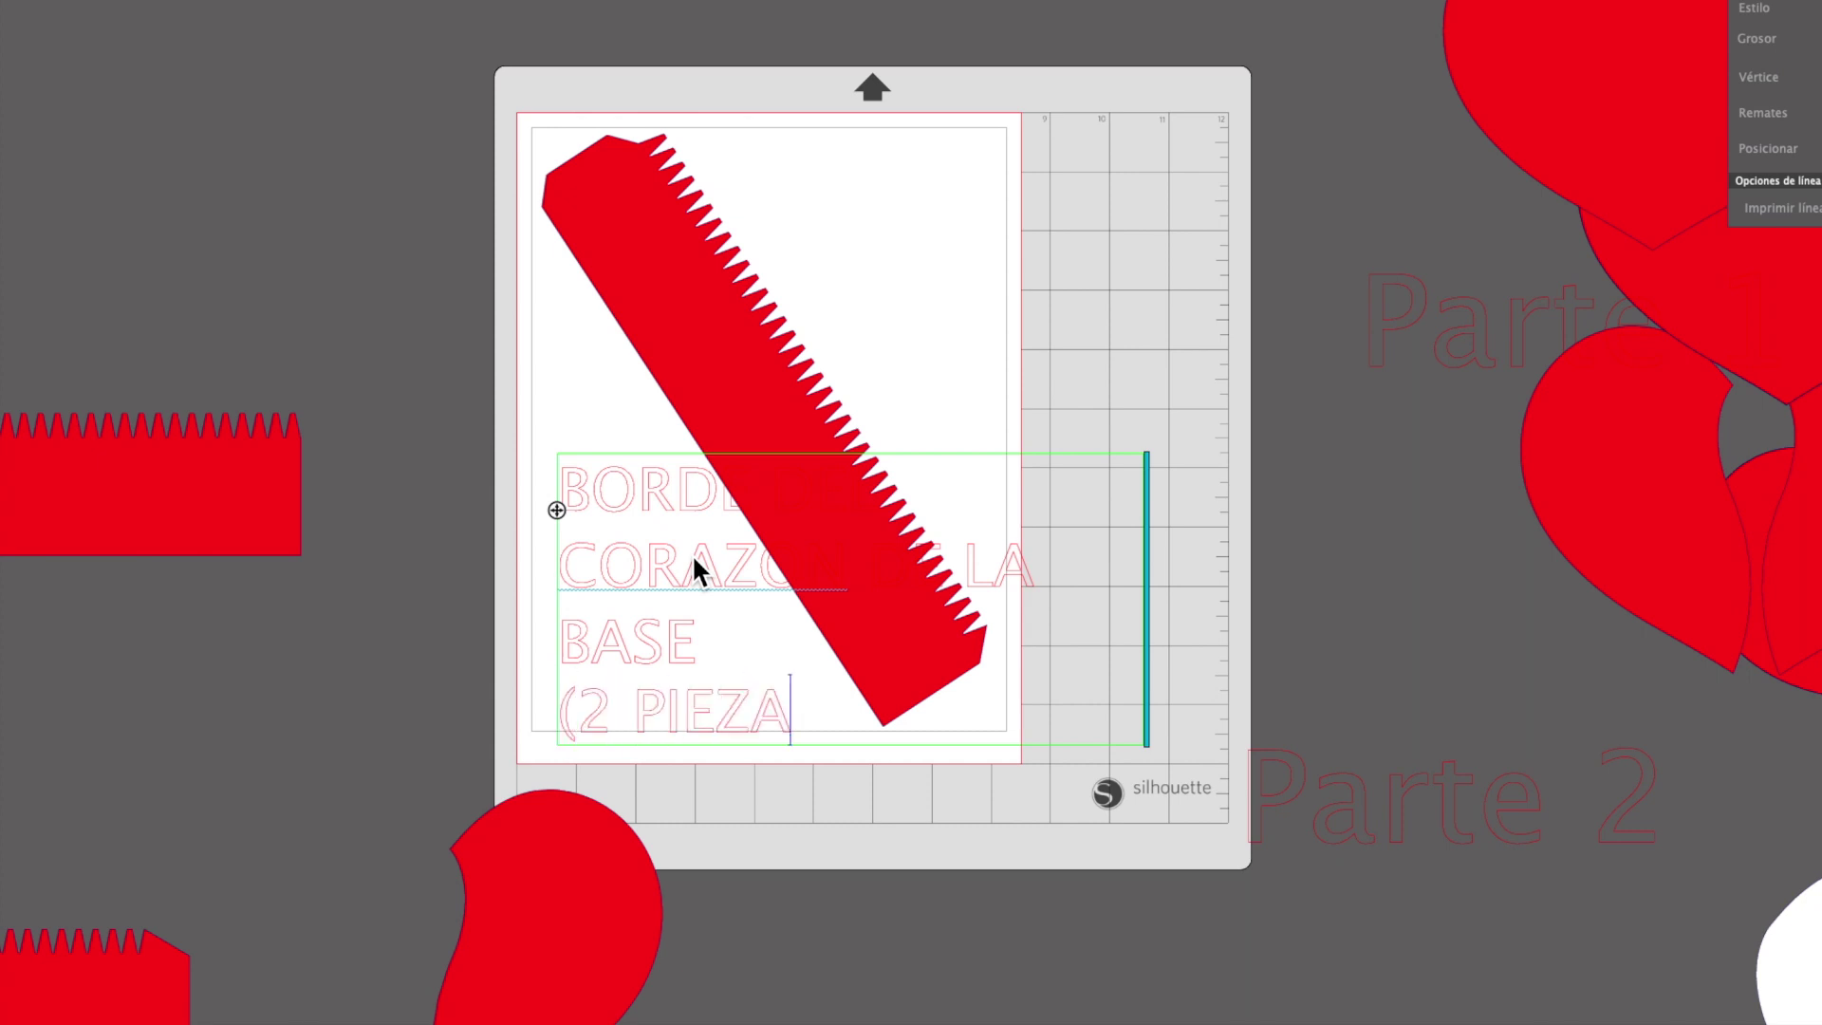
text(S))
Format the strip label with smaller black text, and narrow its text box so it wraps clear of the strip
drag(874, 736, 573, 486)
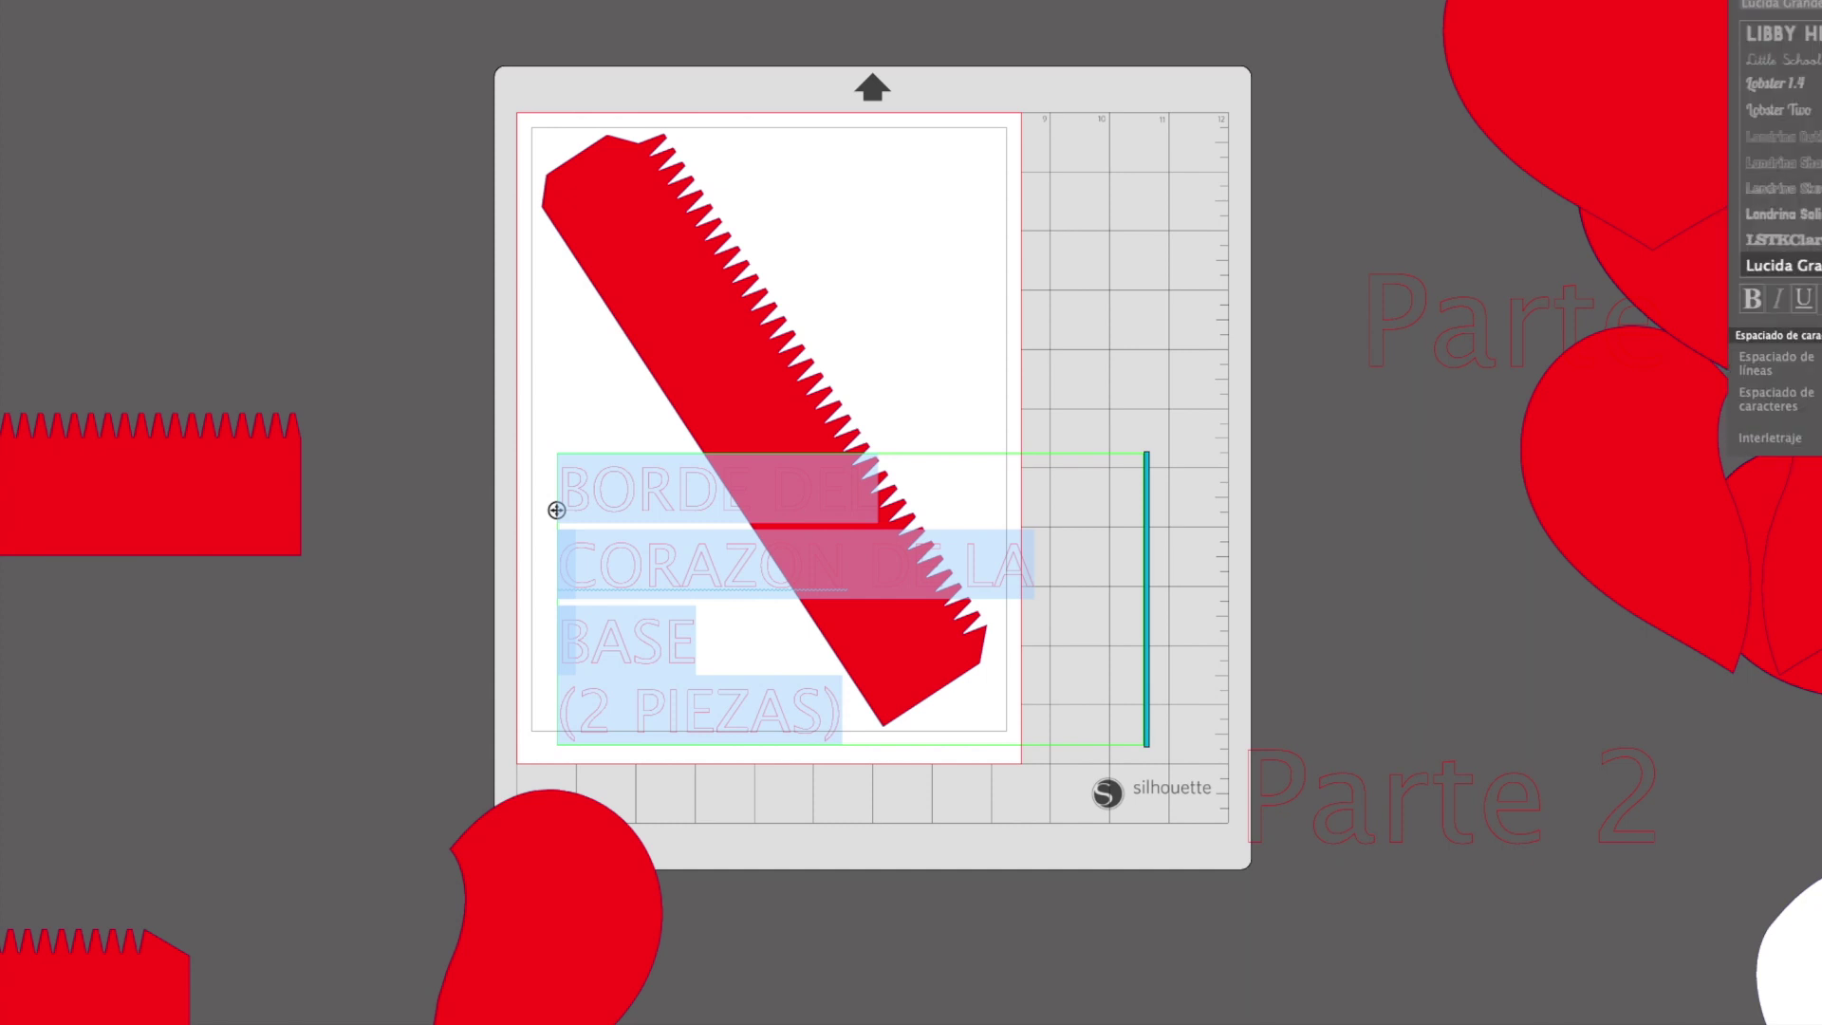
key(Return)
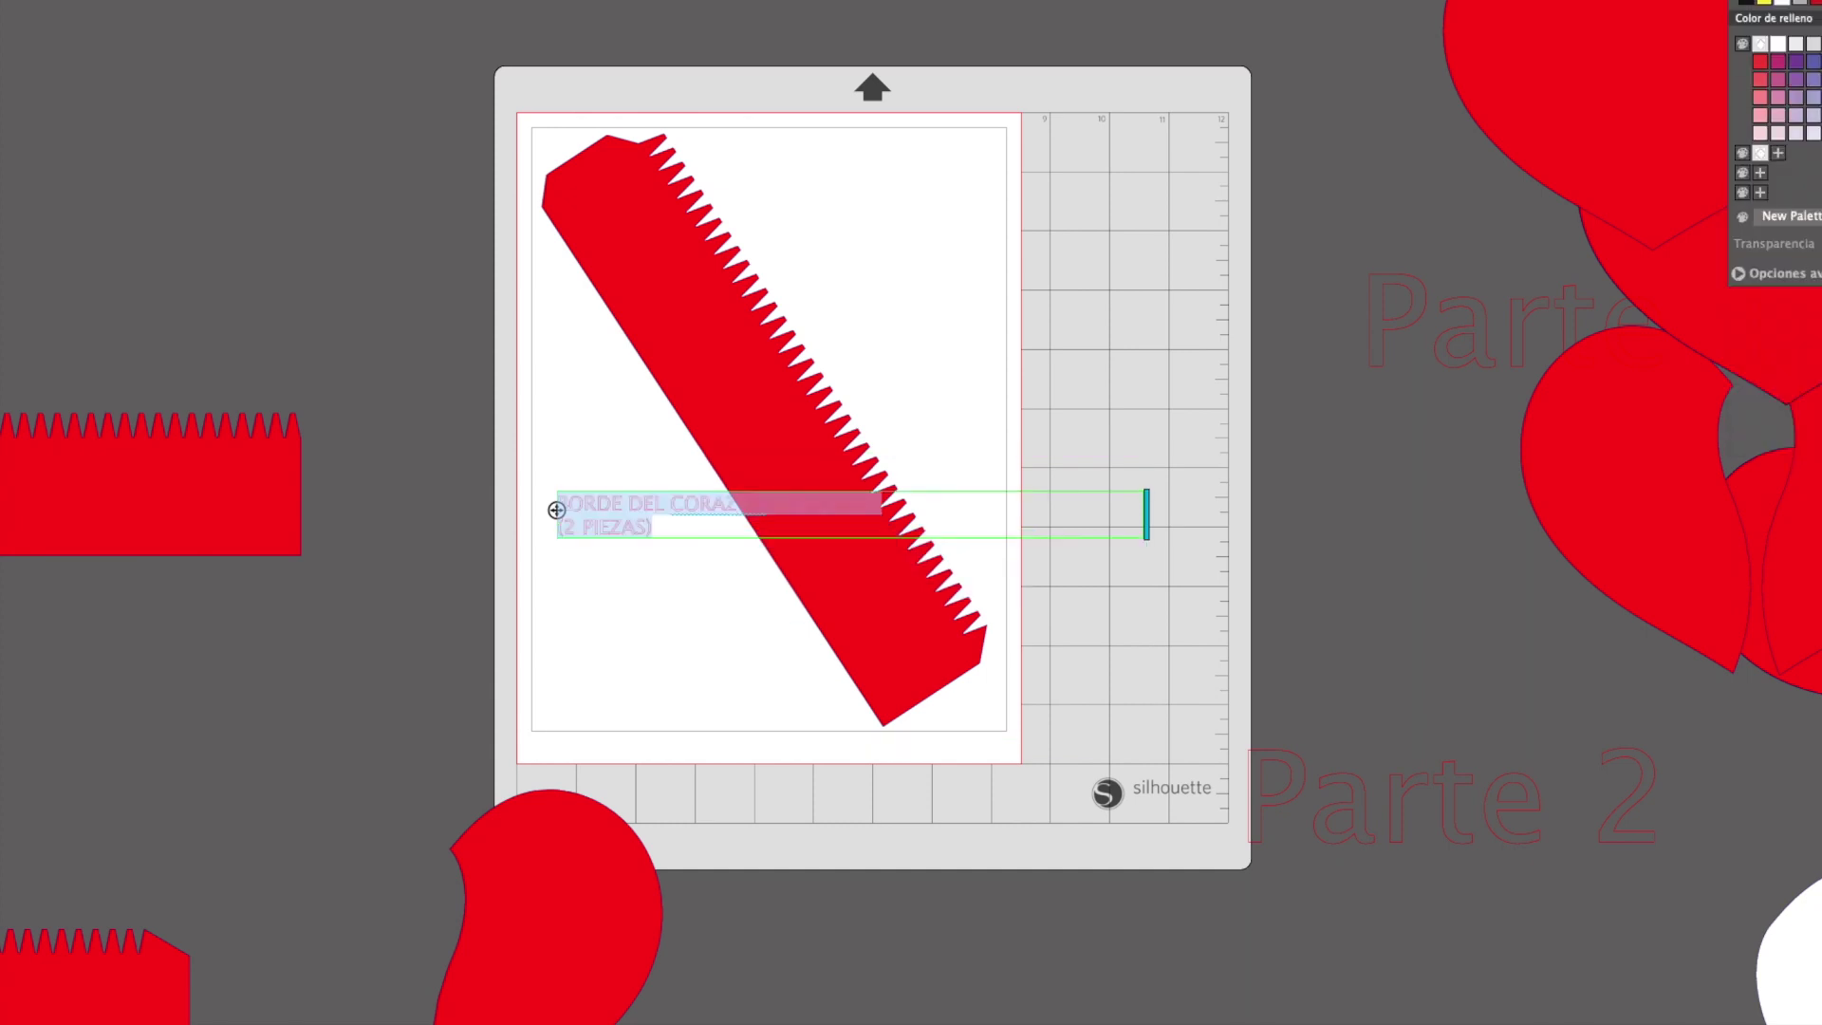
click(1748, 3)
click(1803, 4)
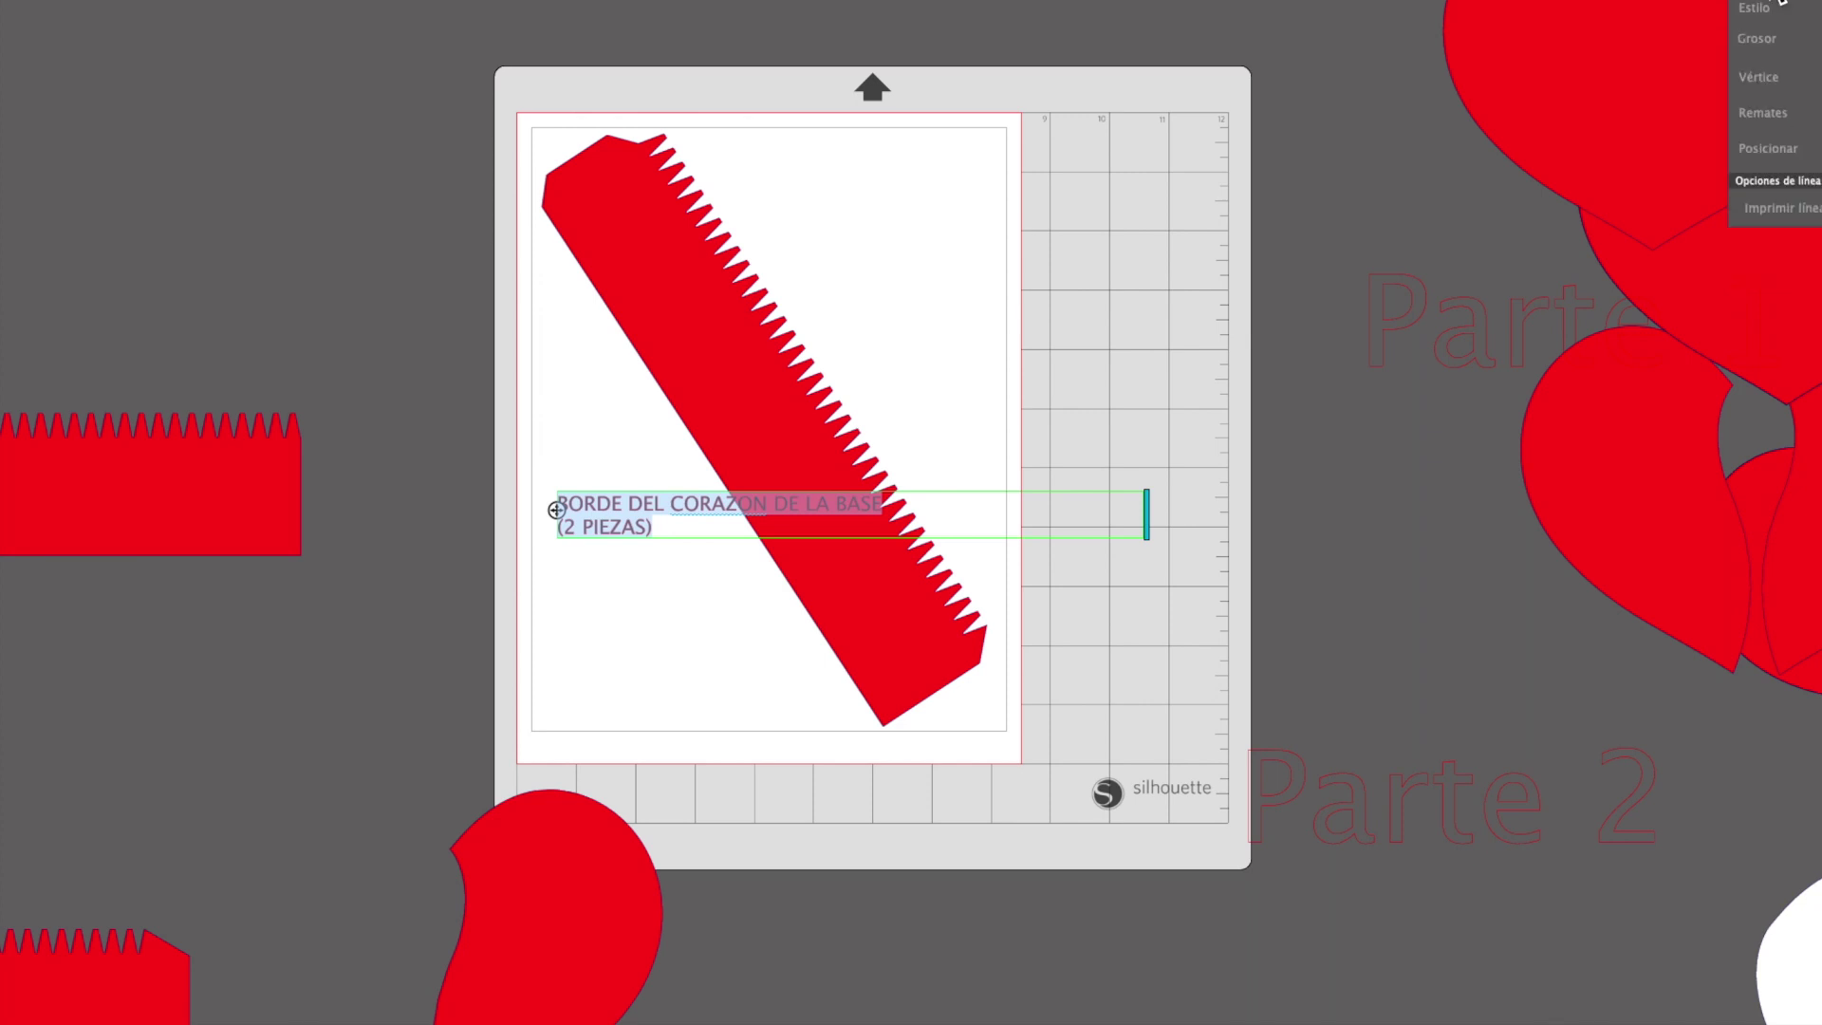
click(1784, 4)
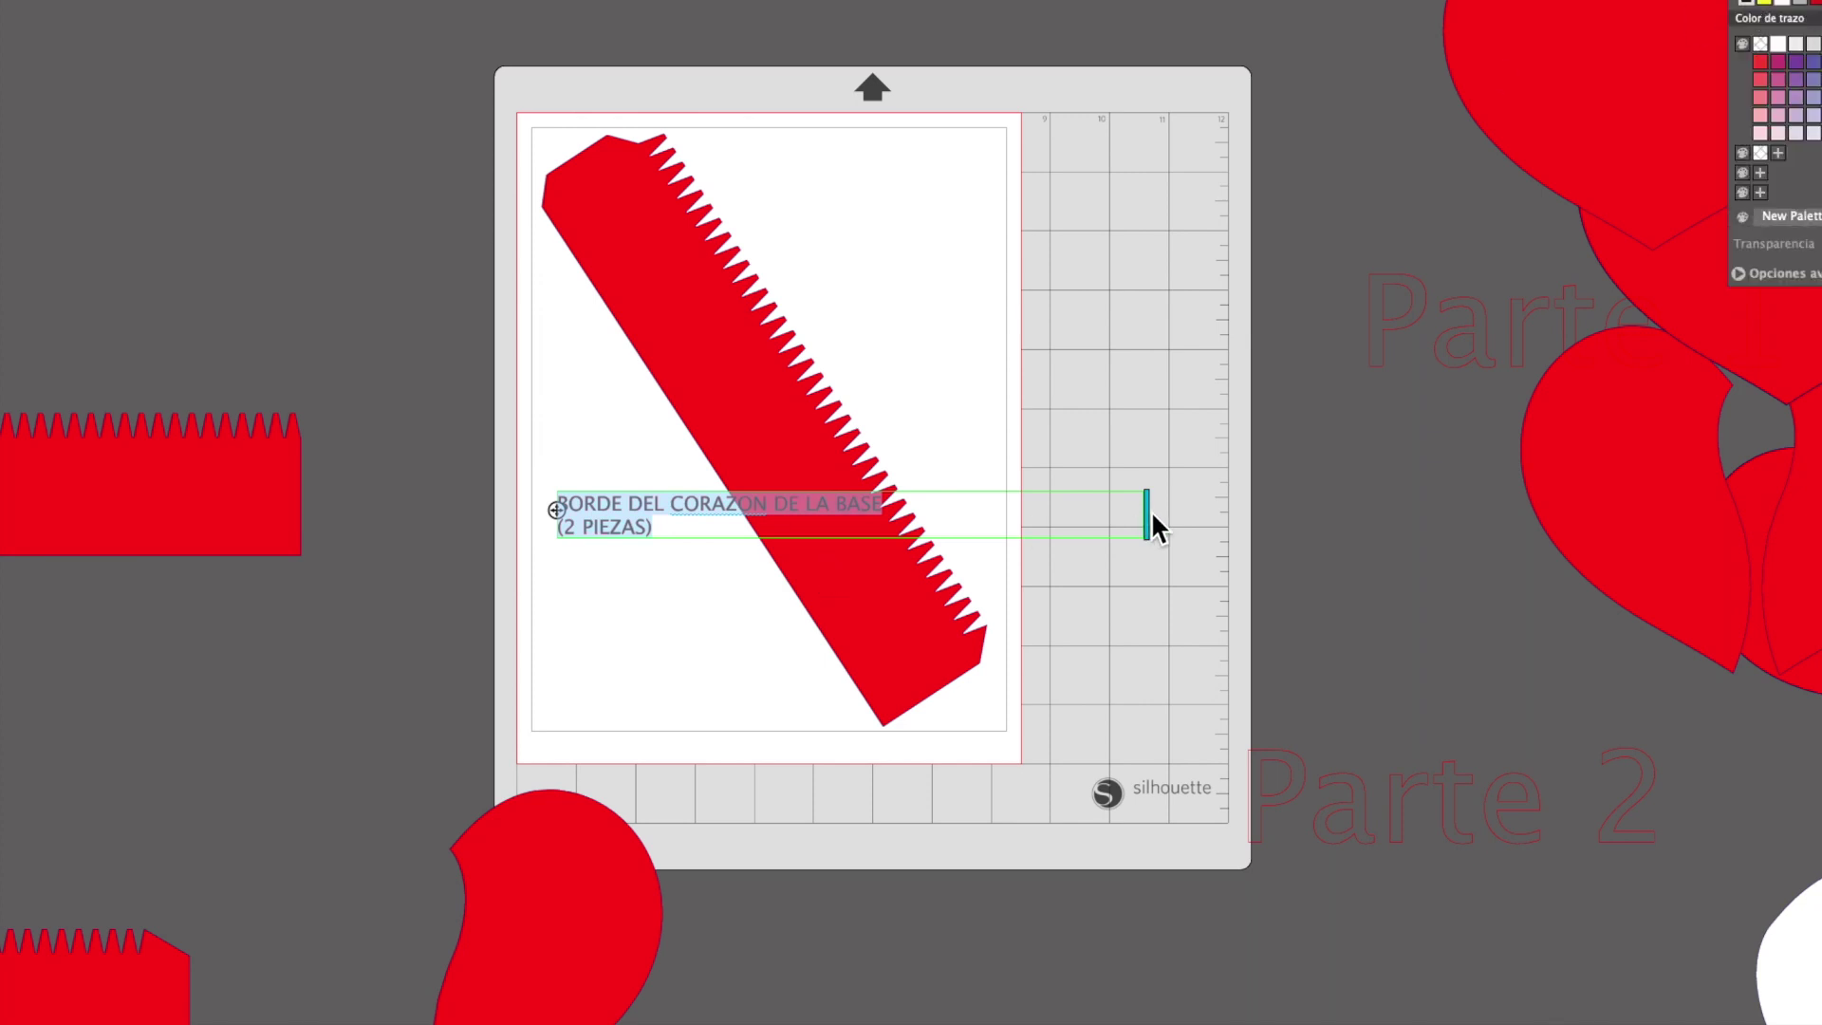
drag(1153, 520, 734, 518)
click(400, 375)
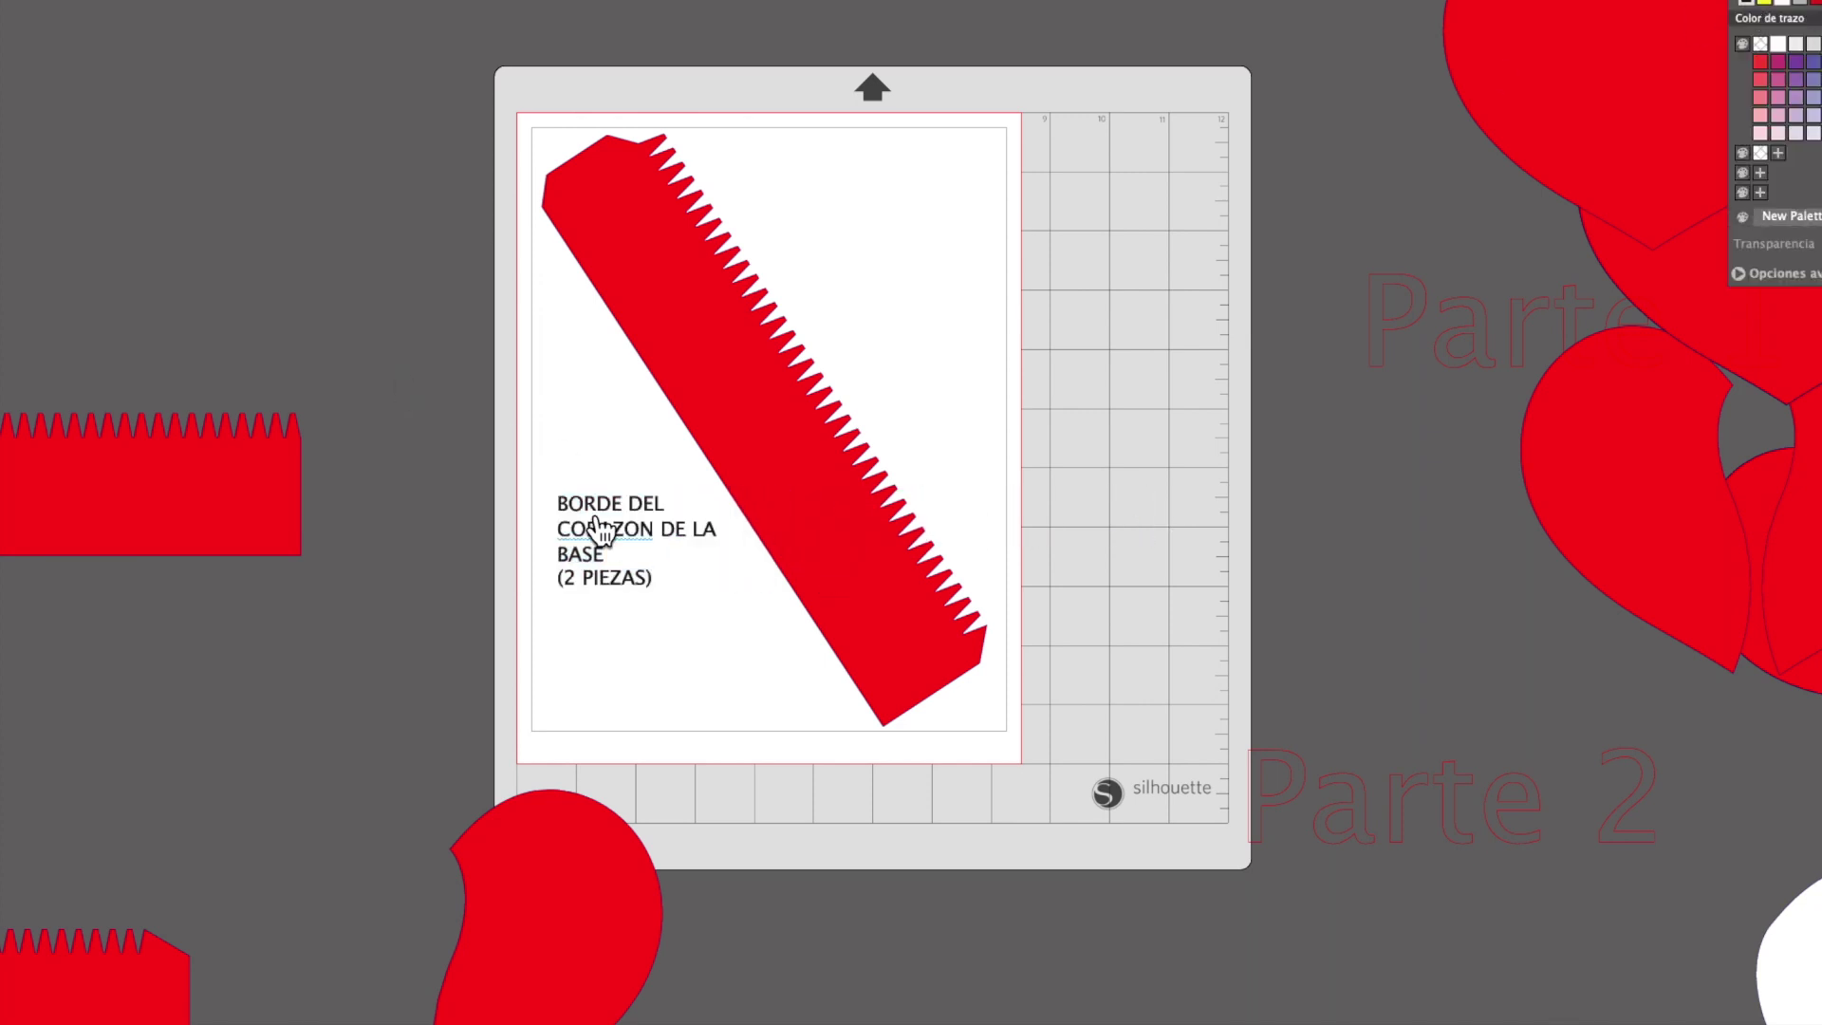
Move the spare red half heart over to the other hearts, and place the white half heart rotated in the page's lower-left area
drag(574, 805, 926, 133)
drag(948, 356, 1611, 451)
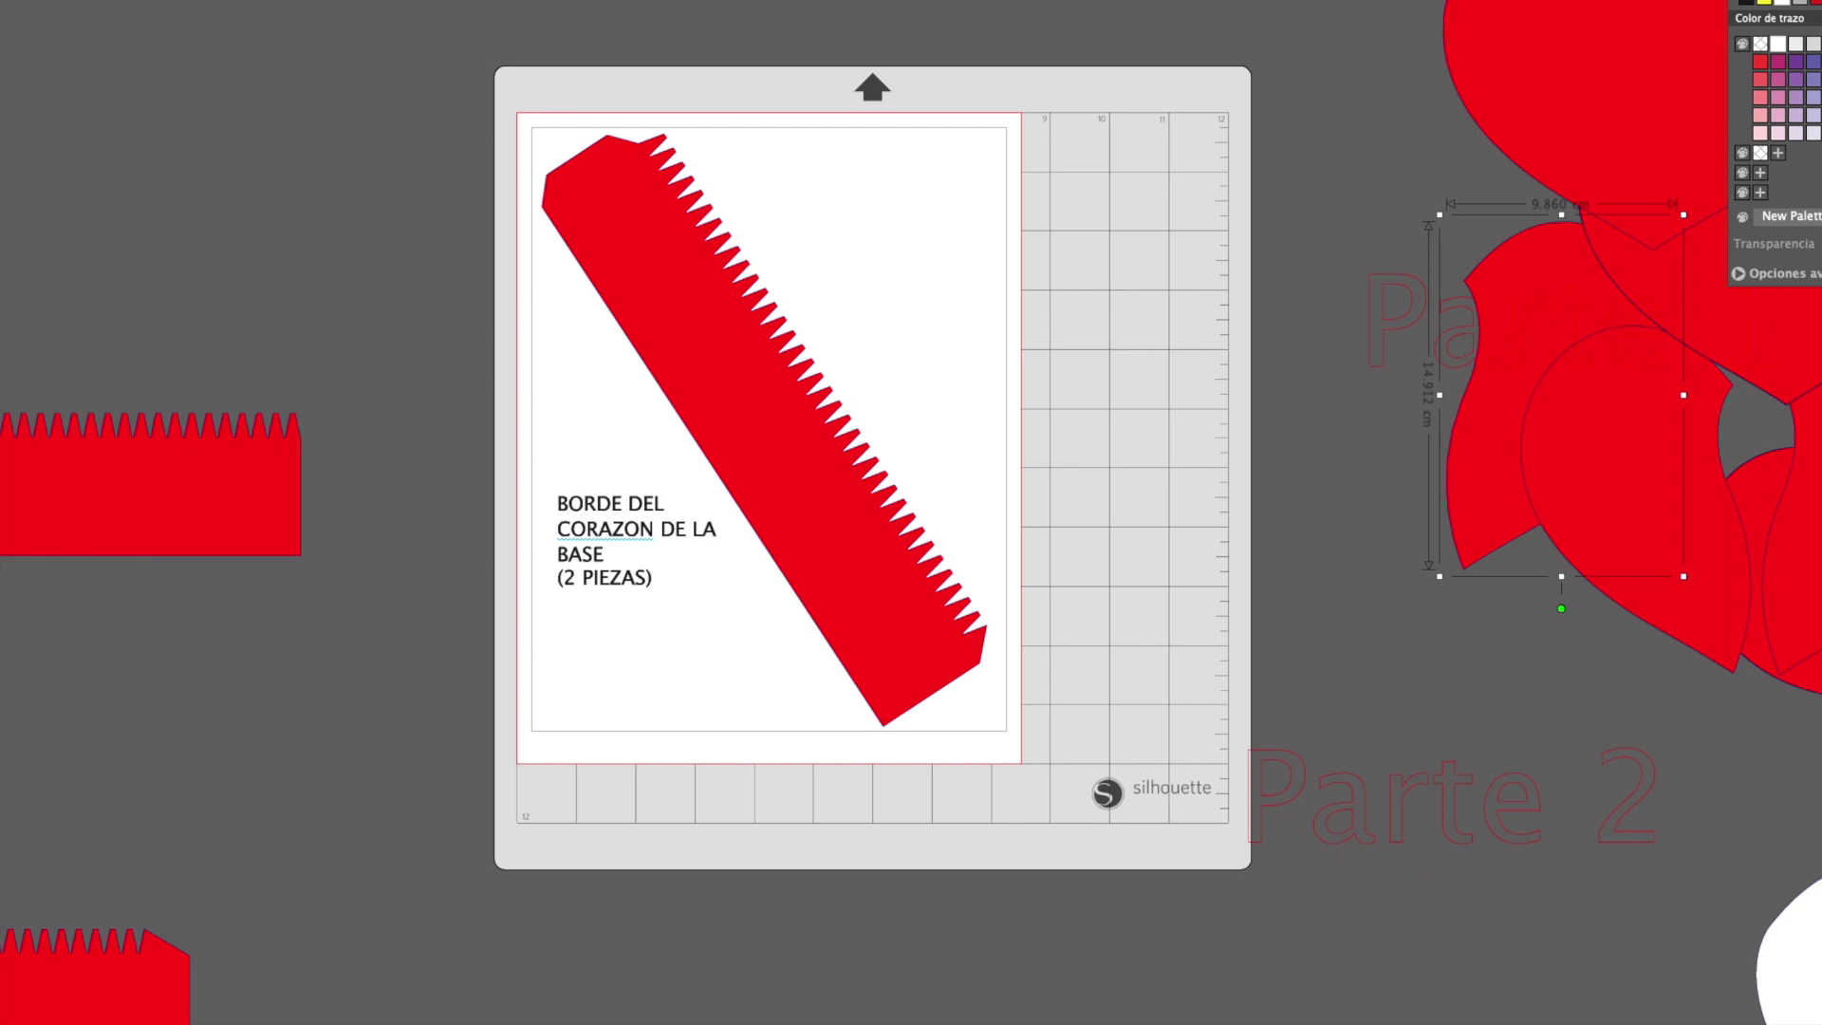
drag(1784, 949, 962, 219)
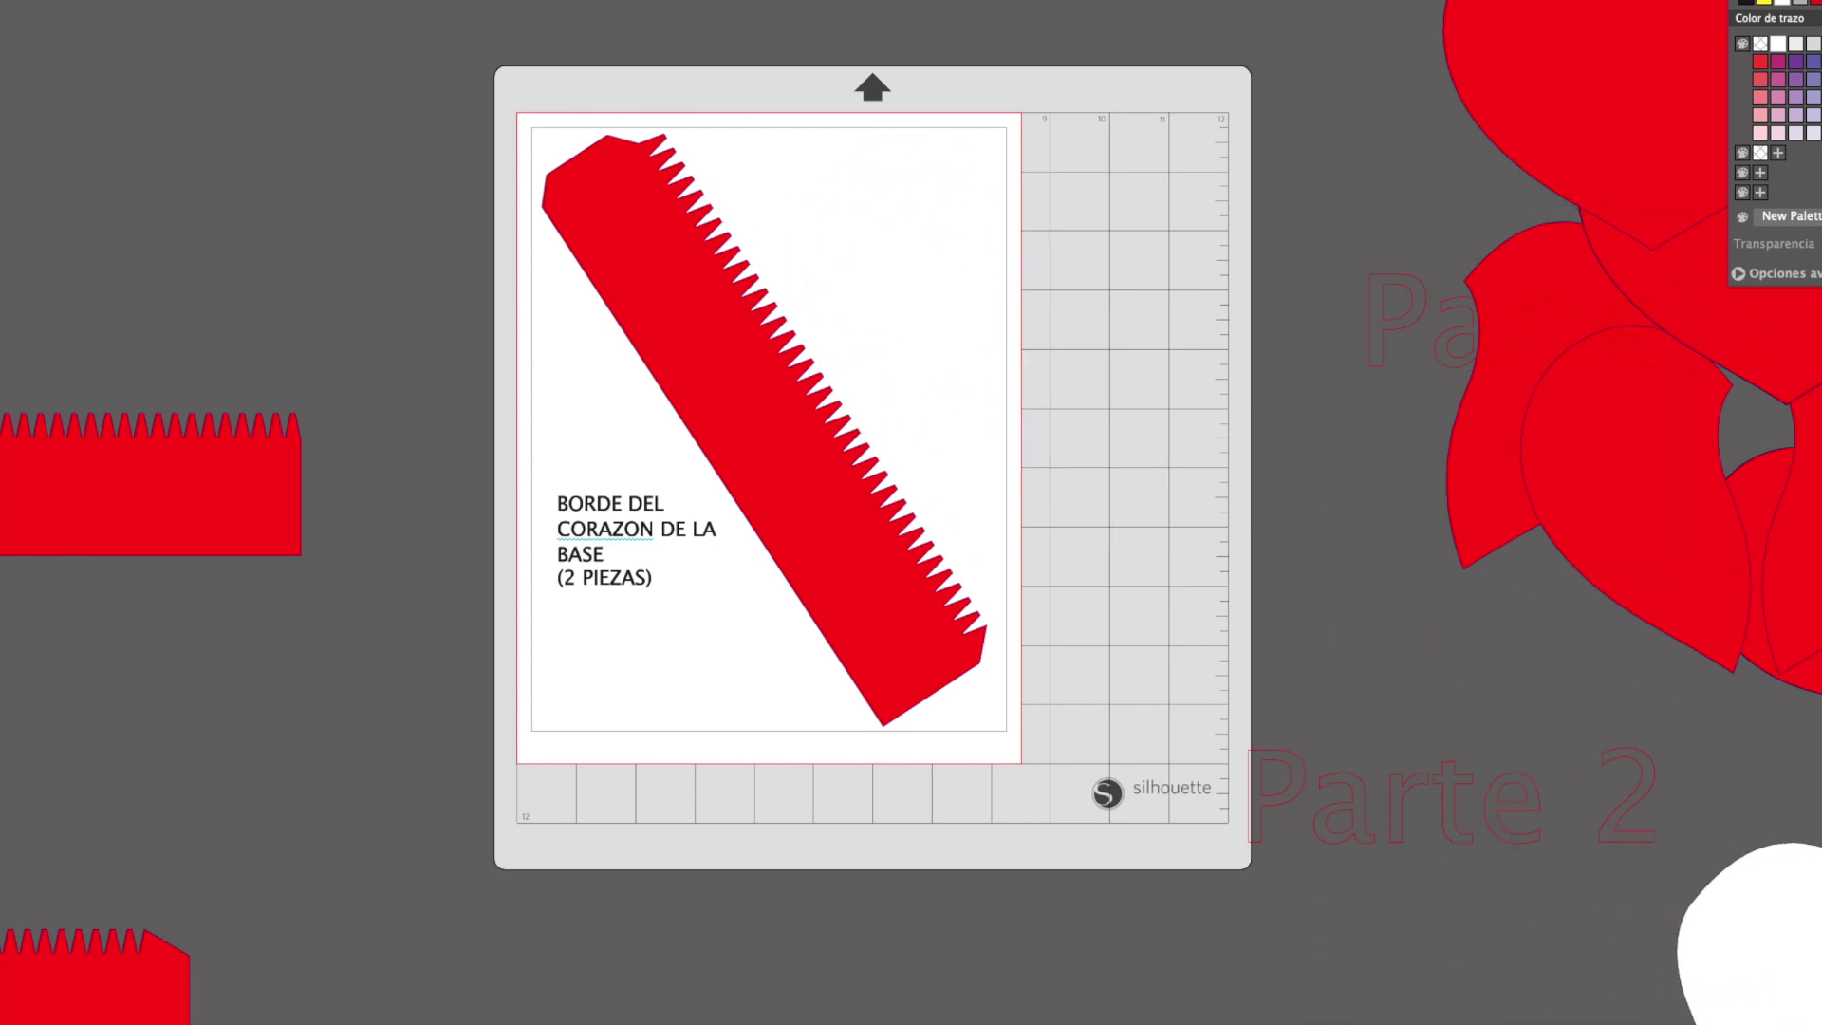
drag(1755, 939, 596, 410)
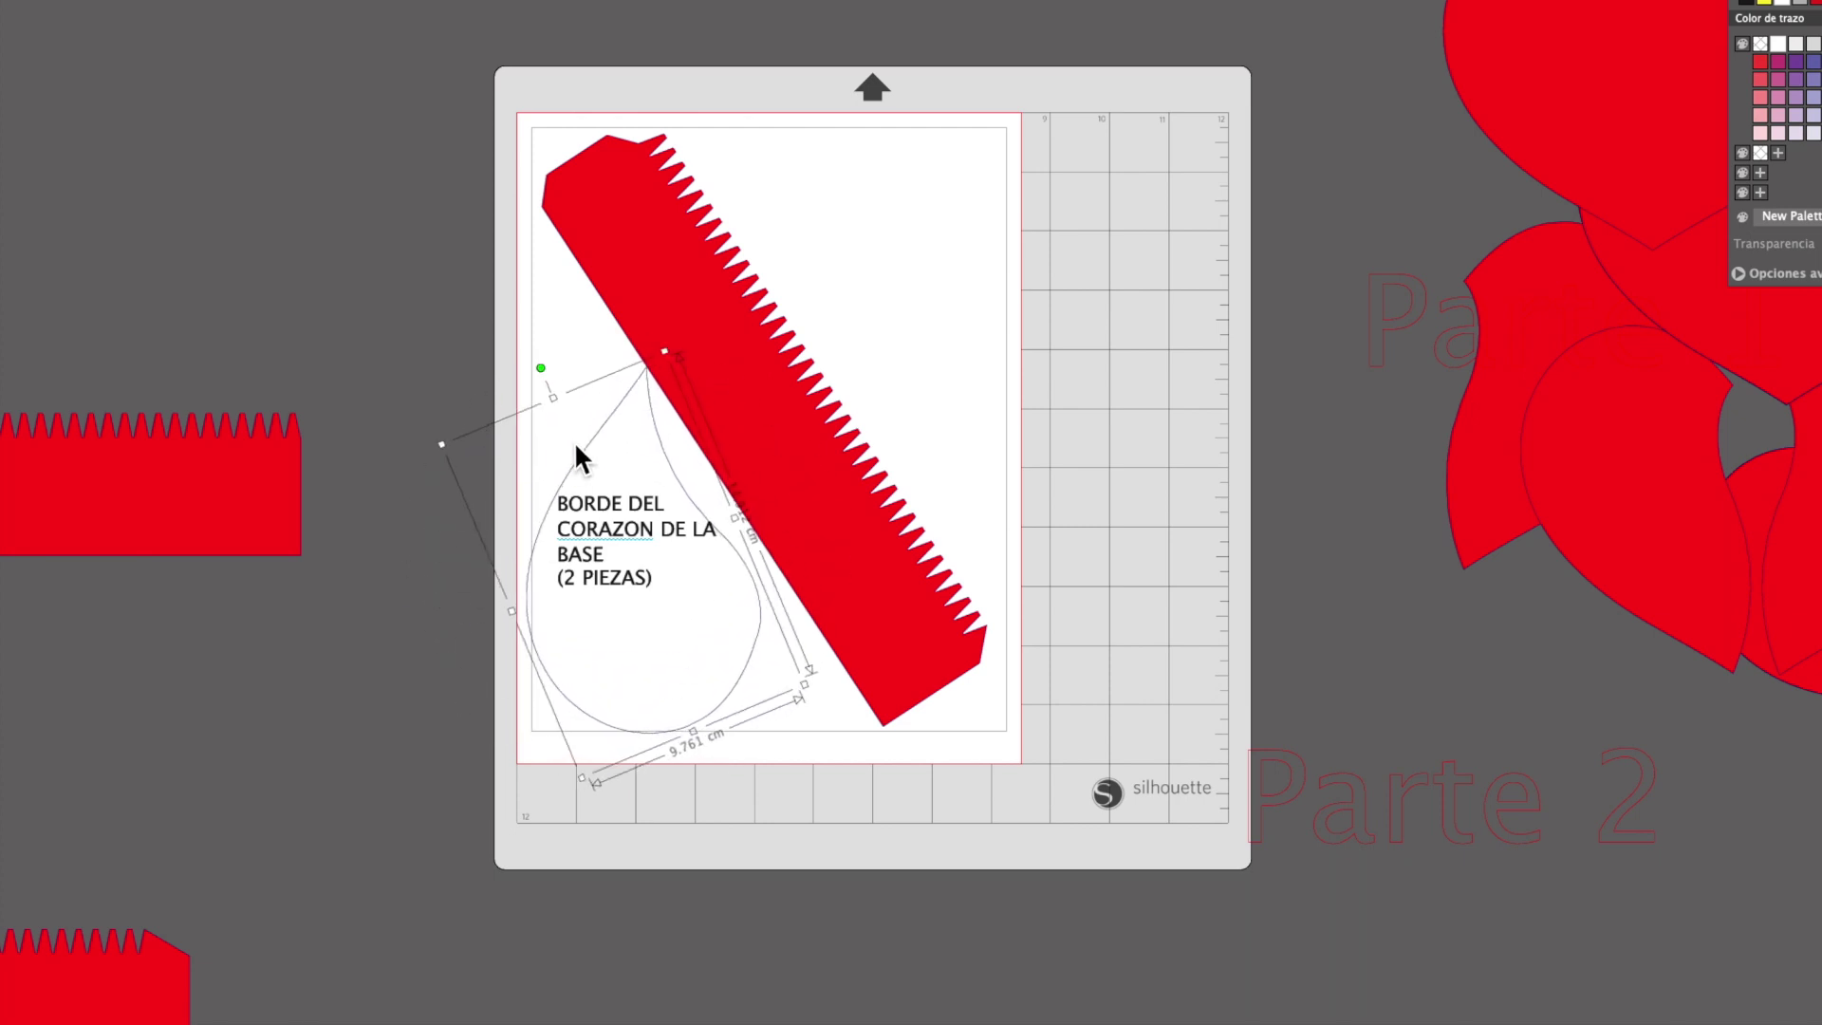